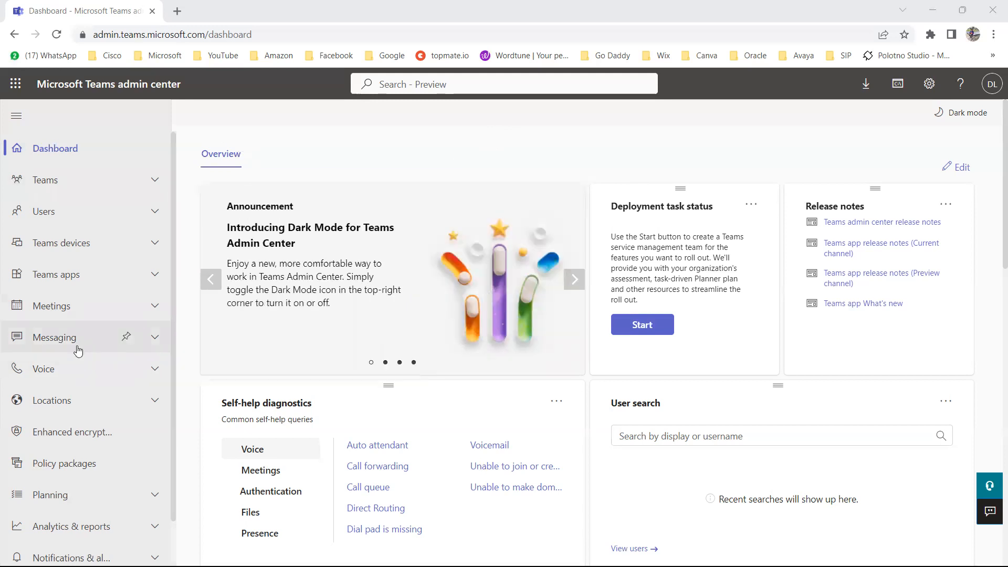
Step: Open the Messaging policies page from the Messaging section and look over the policy summary and list
left_click(155, 340)
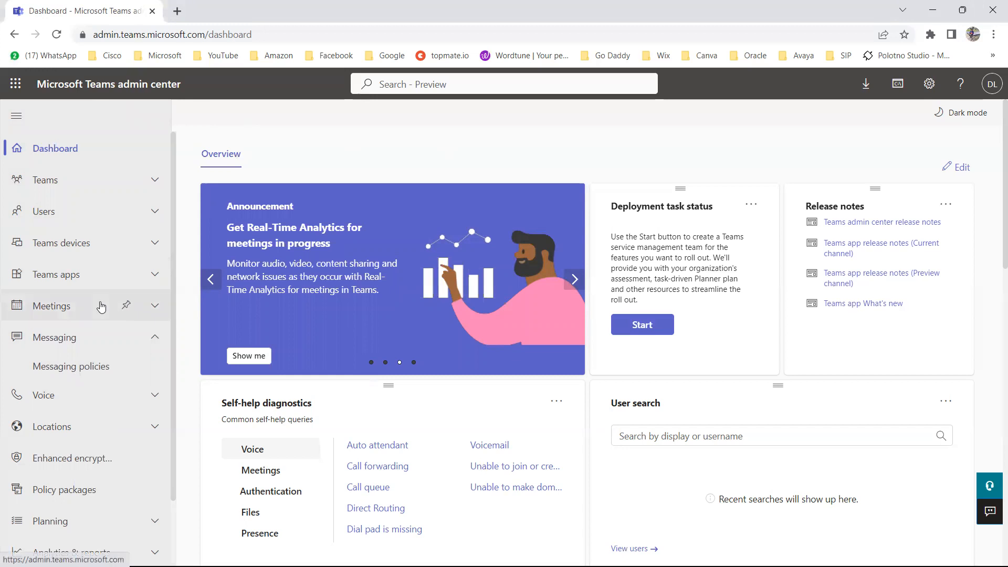
left_click(78, 370)
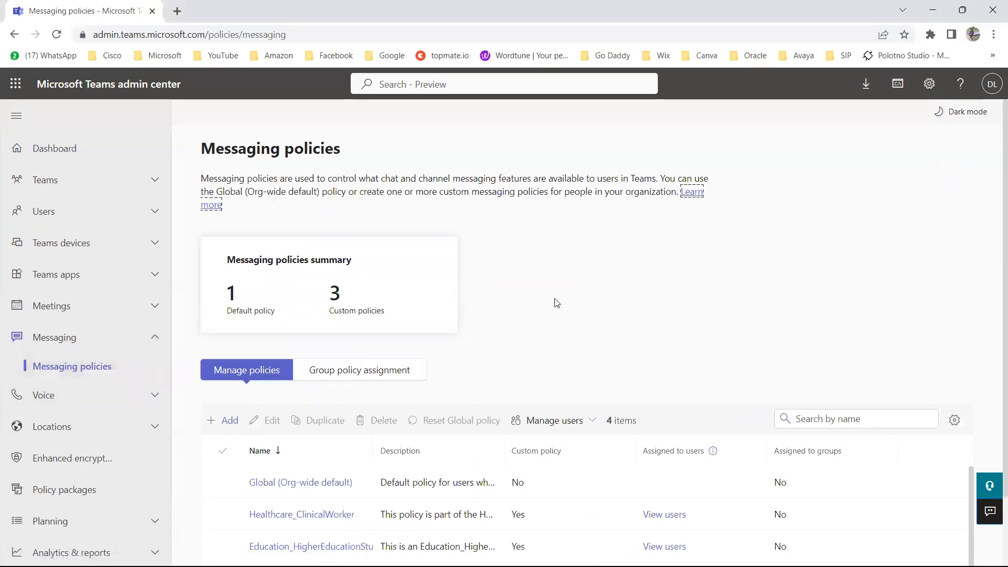
scroll(557, 303, "down", 2)
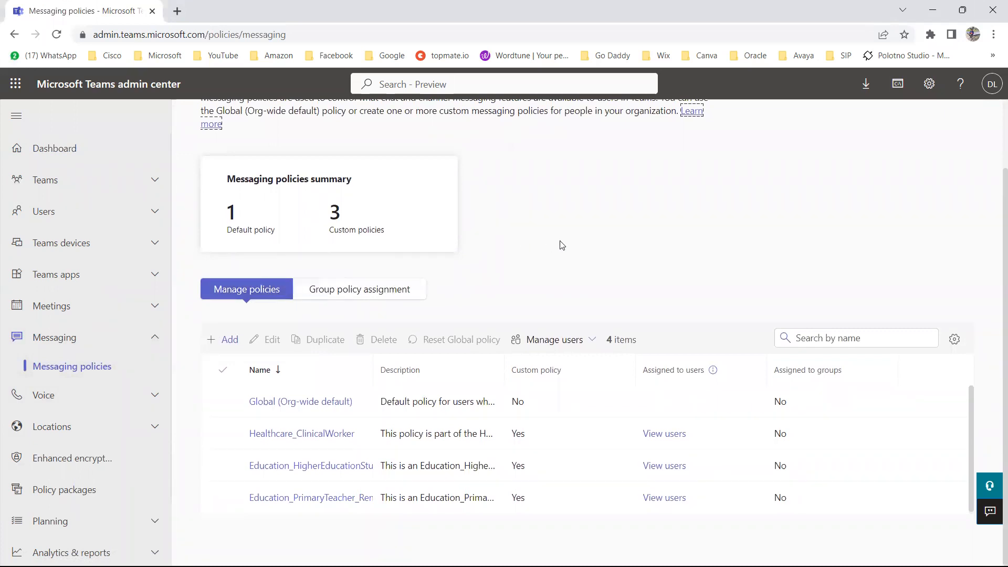
scroll(562, 245, "up", 2)
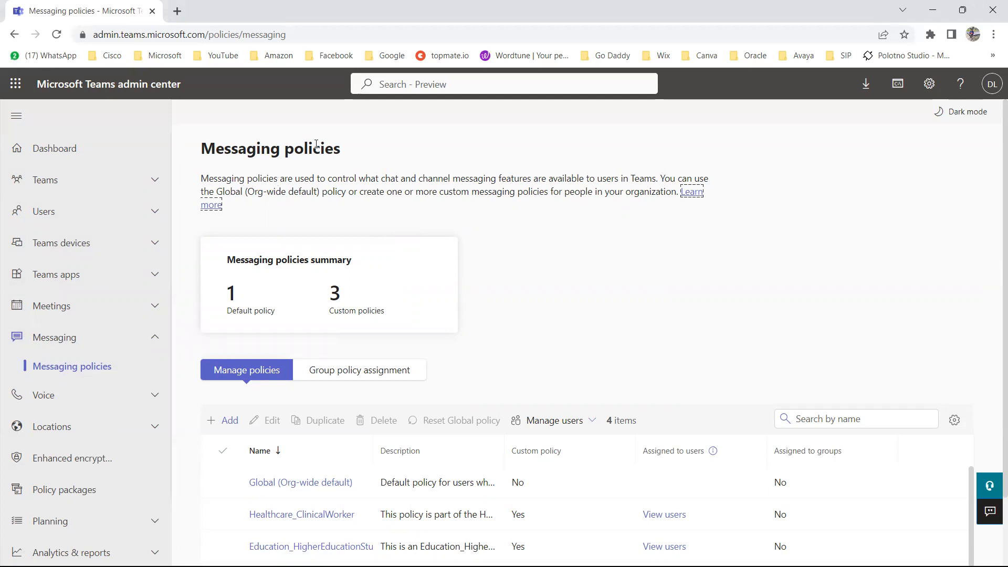
Step: Read through the "Manage messaging policies in Teams" help article linked from the page description, and close it when finished
left_click(753, 195)
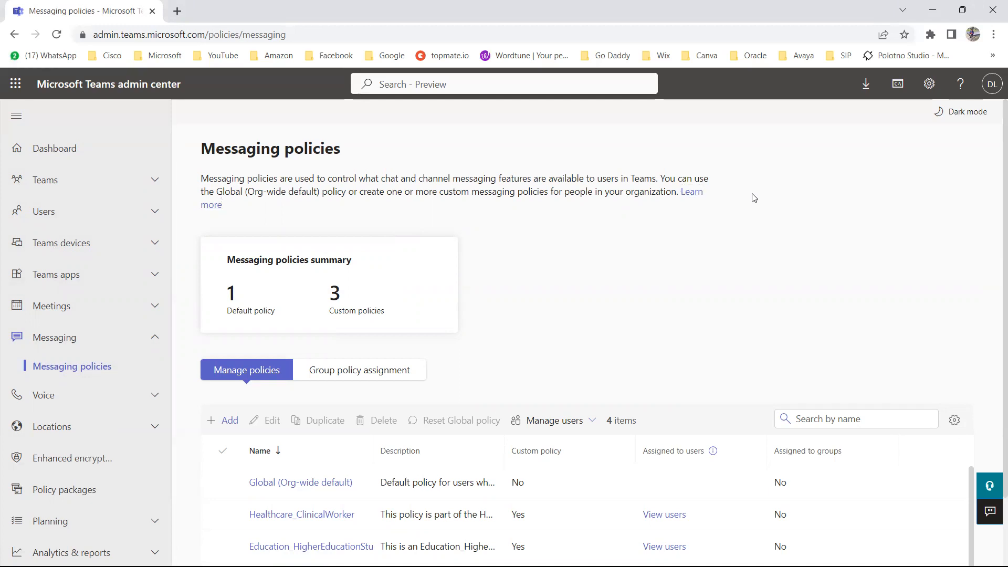
left_click(697, 196)
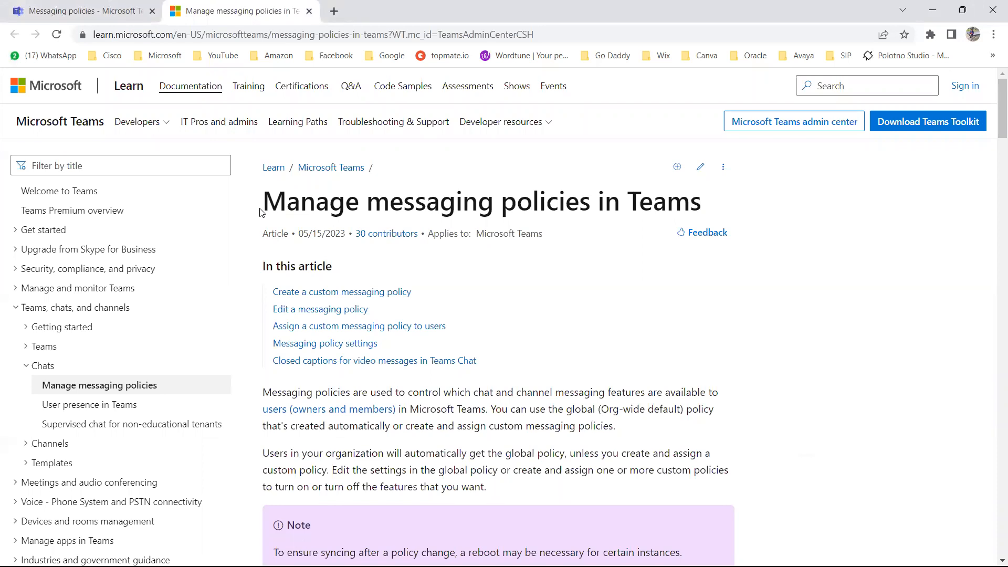
left_click_drag(261, 211, 709, 212)
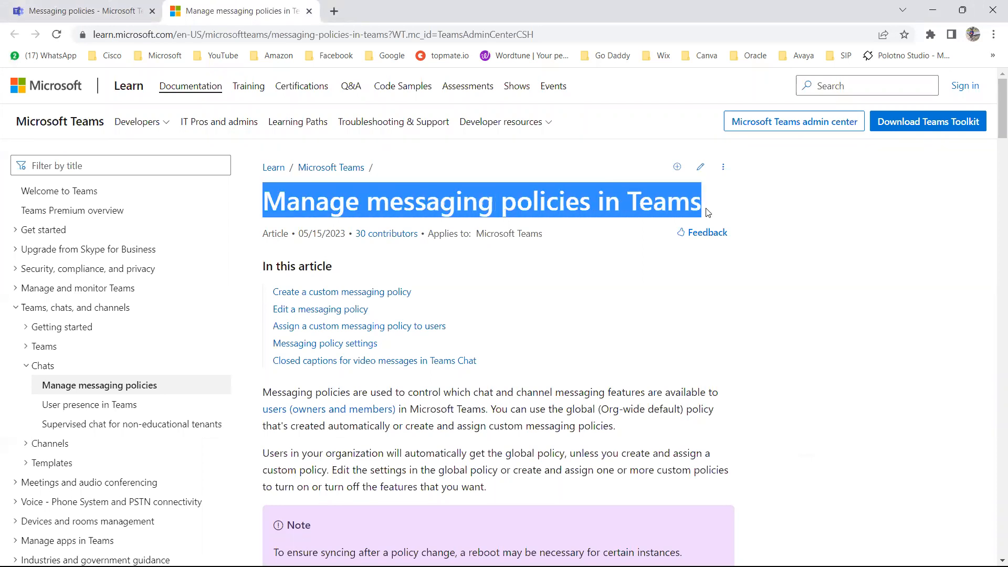
left_click(537, 284)
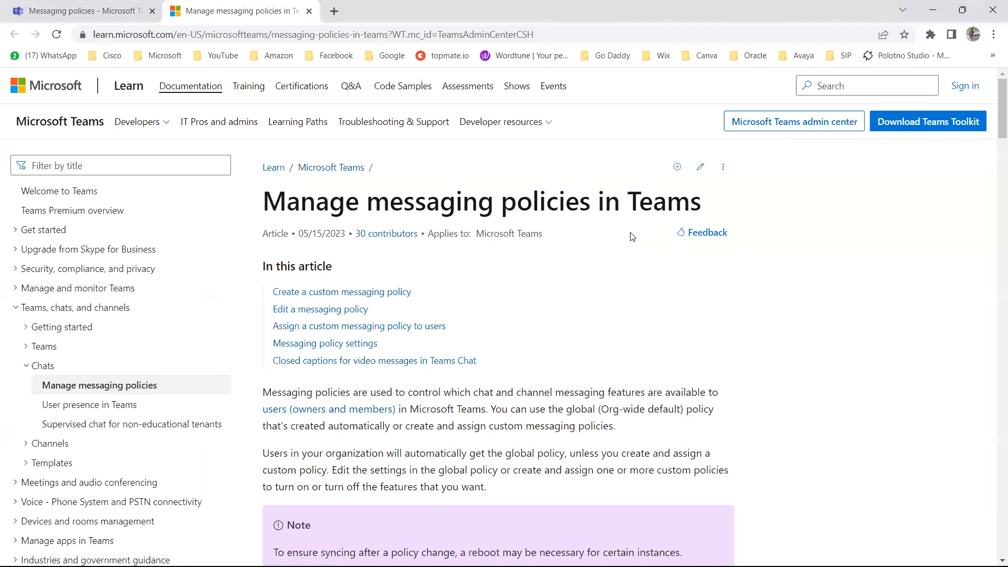
scroll(527, 332, "down", 1)
scroll(527, 333, "down", 11)
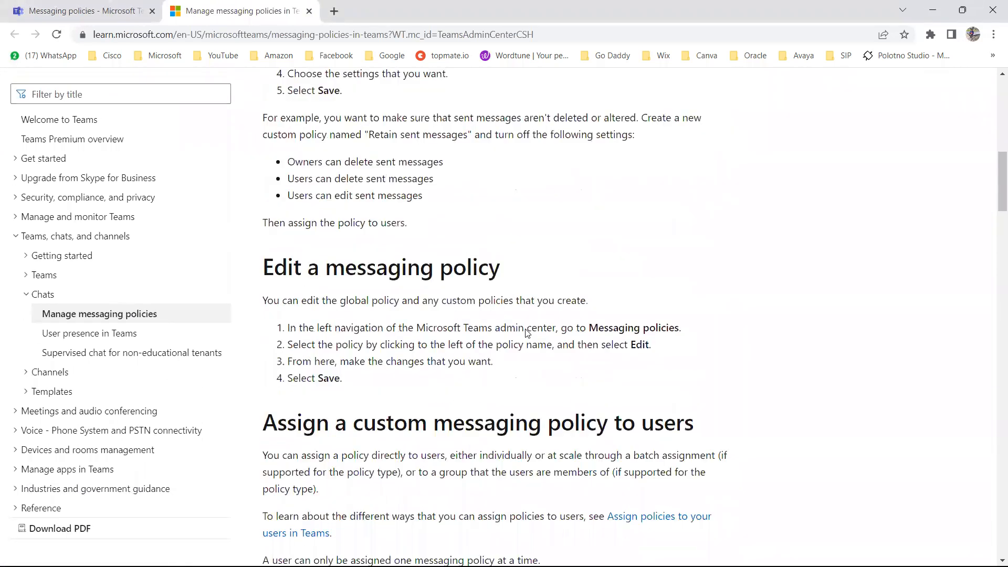
scroll(527, 333, "down", 5)
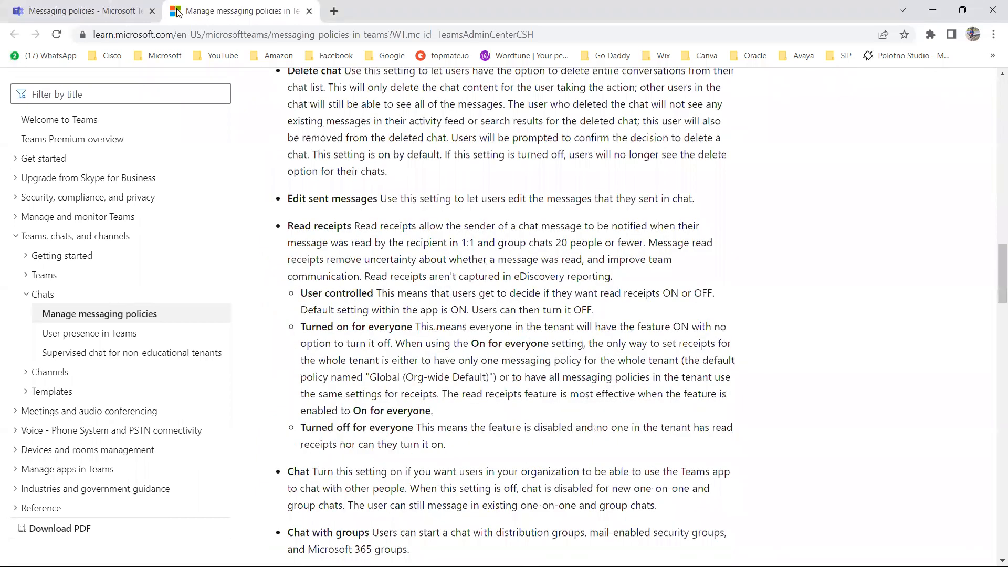
scroll(498, 315, "down", 4)
left_click(309, 11)
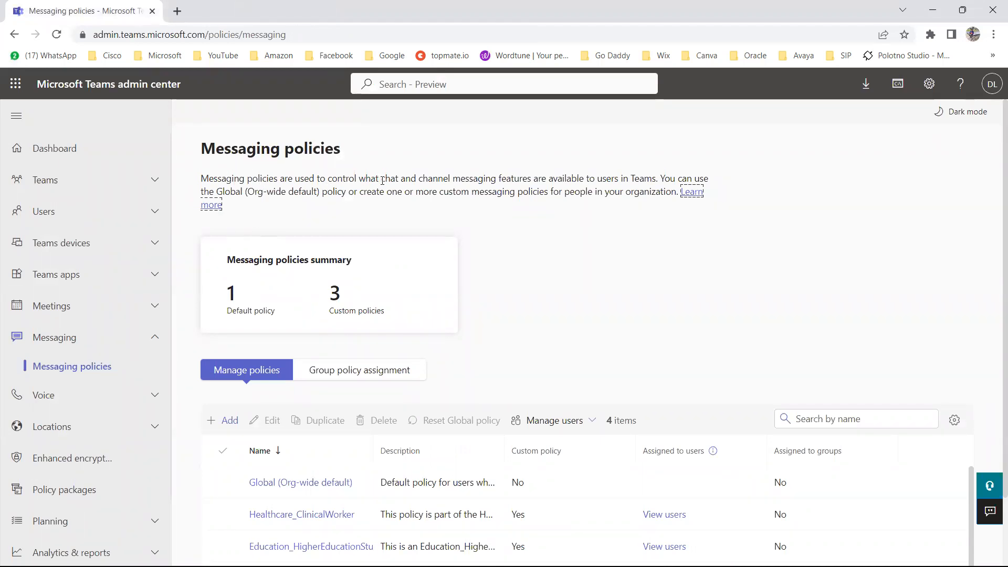
Step: Review the page's description of chat and channel messaging features and the list of existing messaging policies
left_click_drag(381, 180, 654, 178)
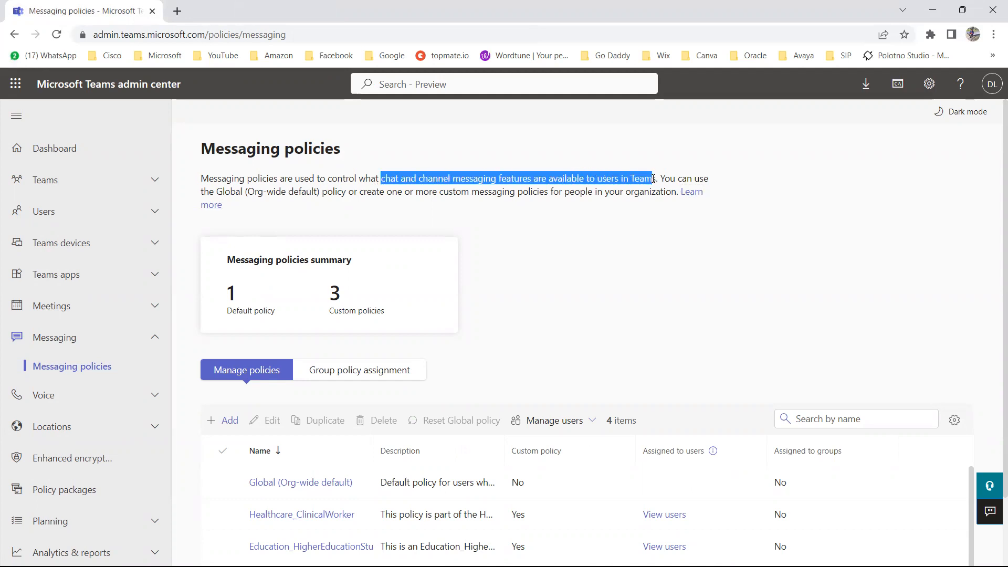
left_click(558, 238)
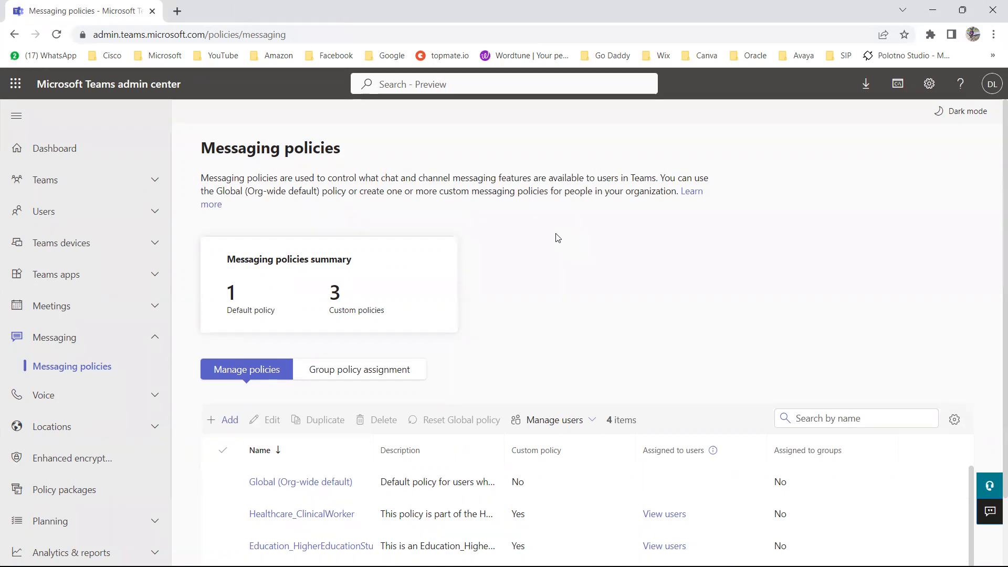
scroll(447, 305, "down", 2)
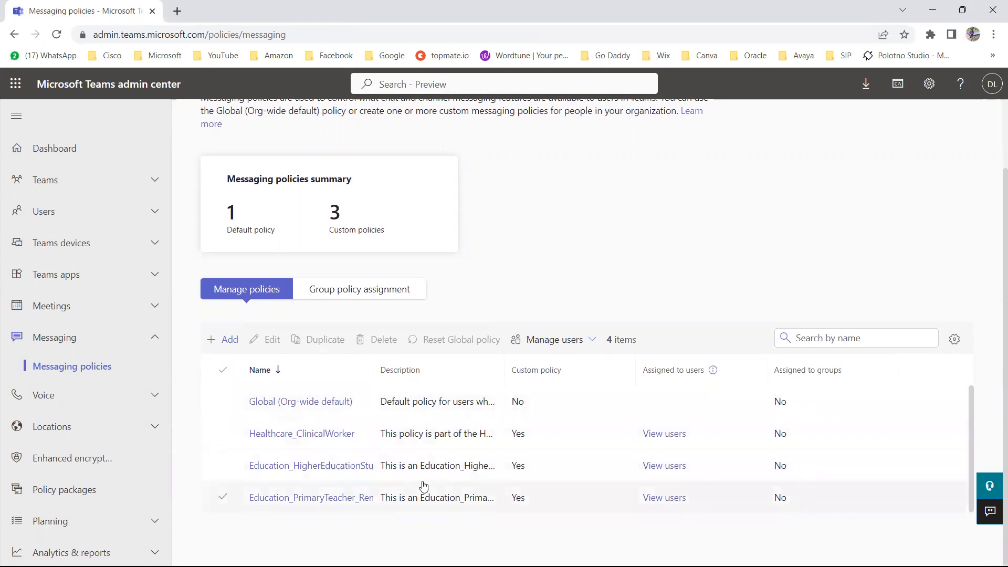
scroll(527, 283, "up", 2)
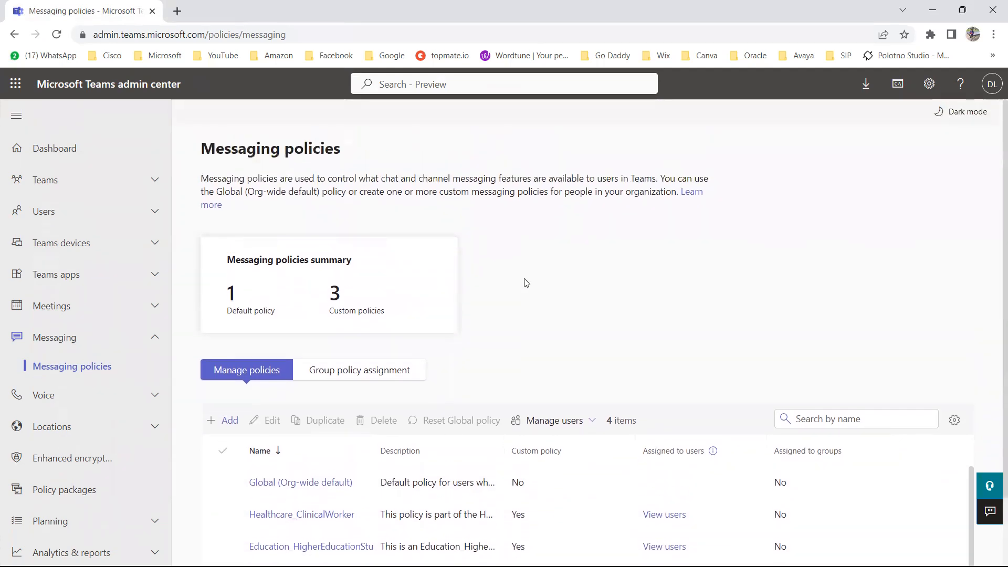
Step: Add a messaging policy named "Test Messaging Policy" with the description "This is a test Messaging policy to not edit the sent messages."
scroll(527, 283, "down", 2)
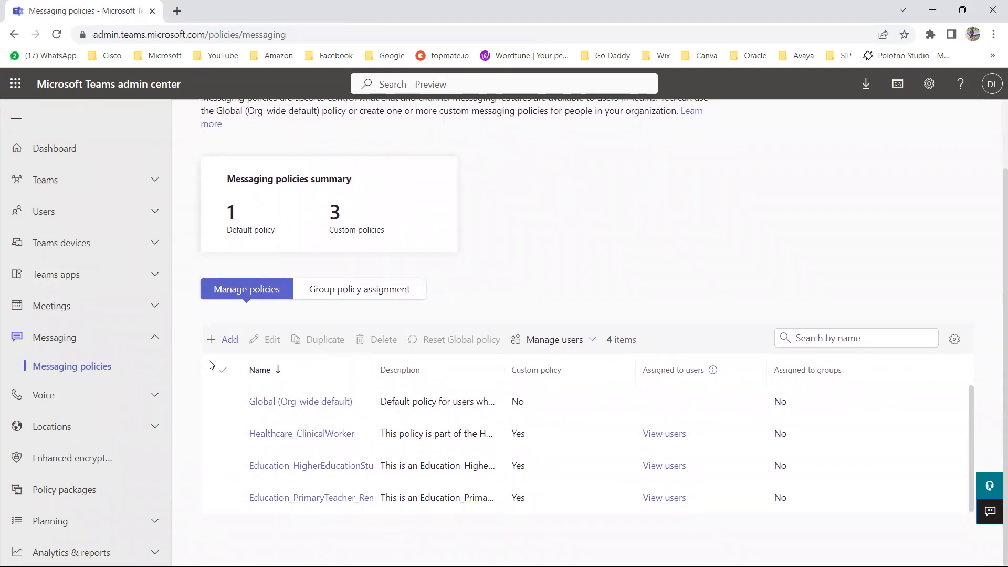
left_click(220, 343)
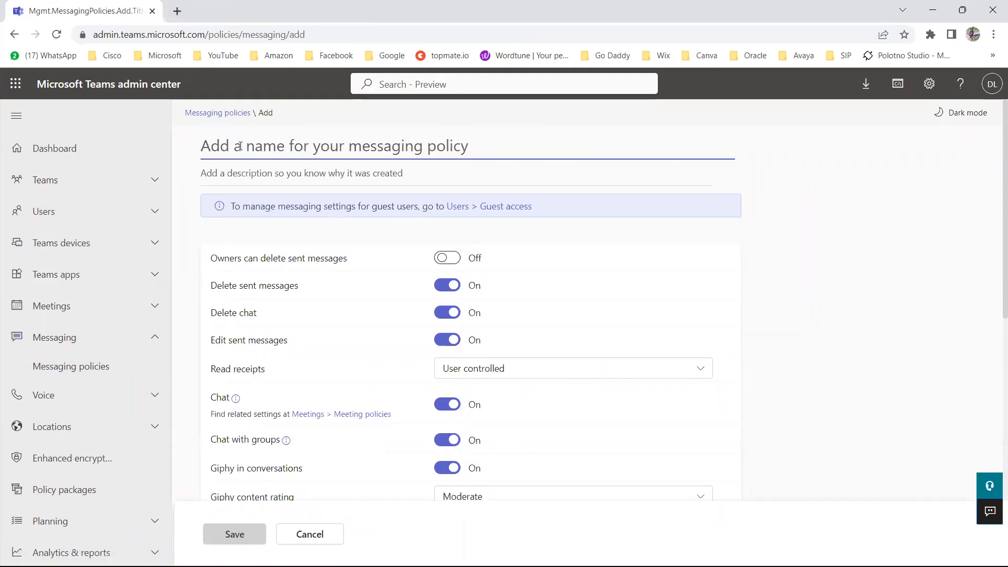
type("Test Messaging Policy")
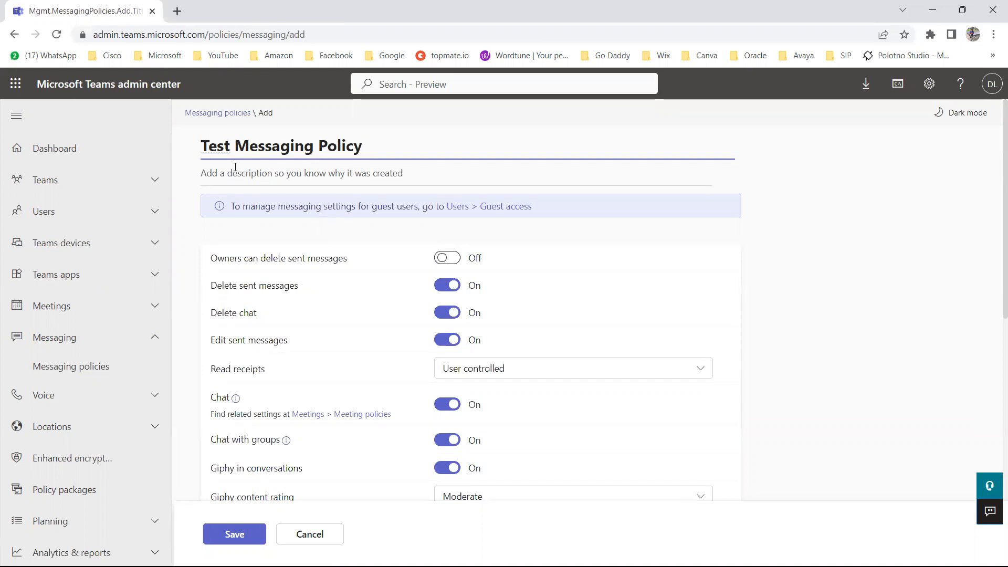
left_click(237, 170)
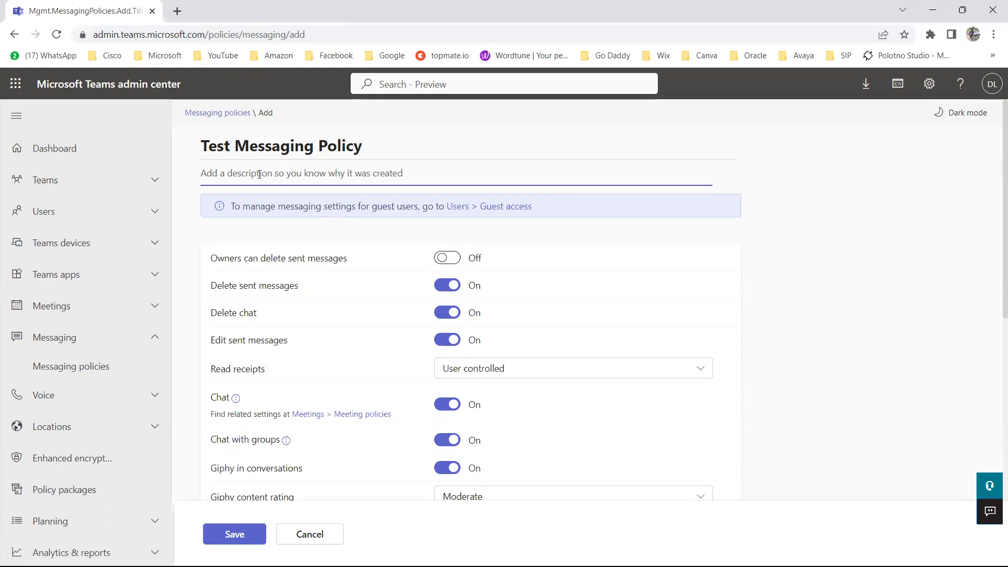
type("This is a test Messaging policy ")
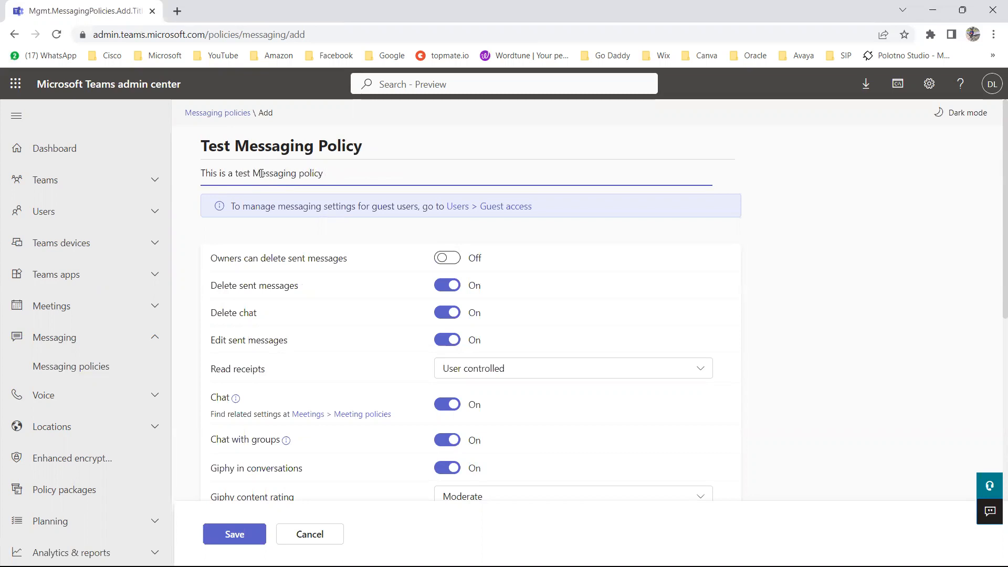
type("to not edit the sent messages")
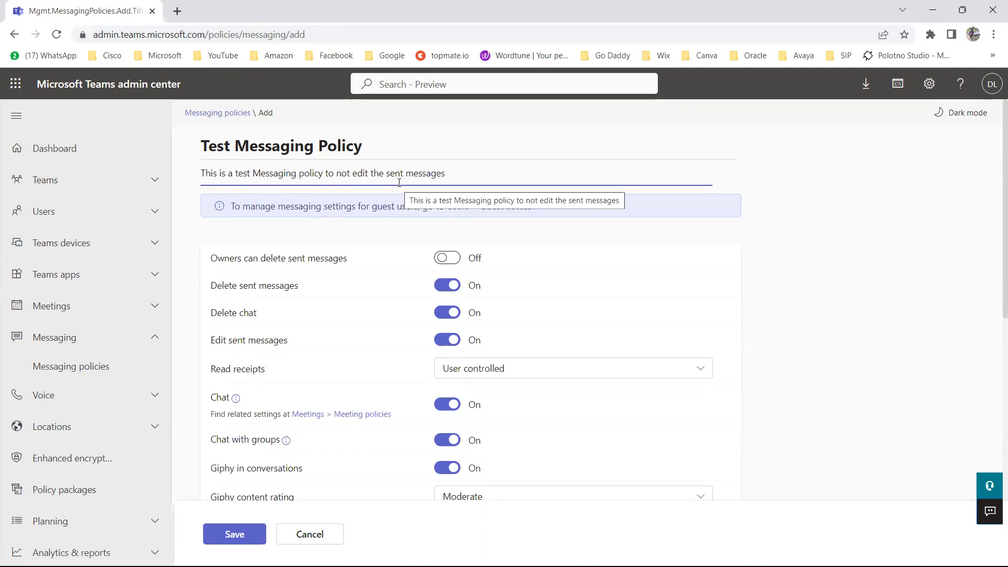
type(".")
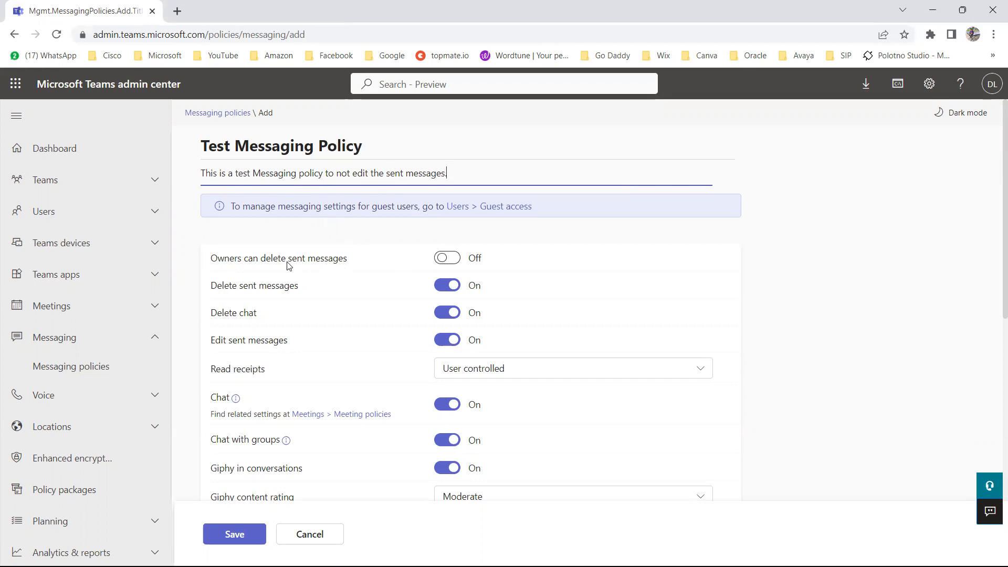
Step: Turn on "Owners can delete sent messages" and turn off "Edit sent messages" for the new policy
left_click(448, 259)
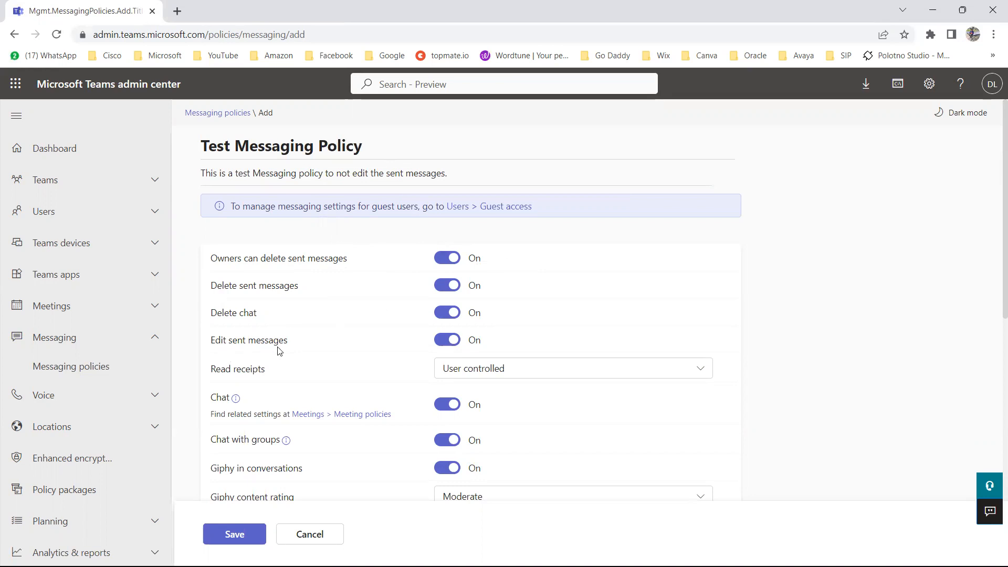
left_click_drag(210, 341, 288, 345)
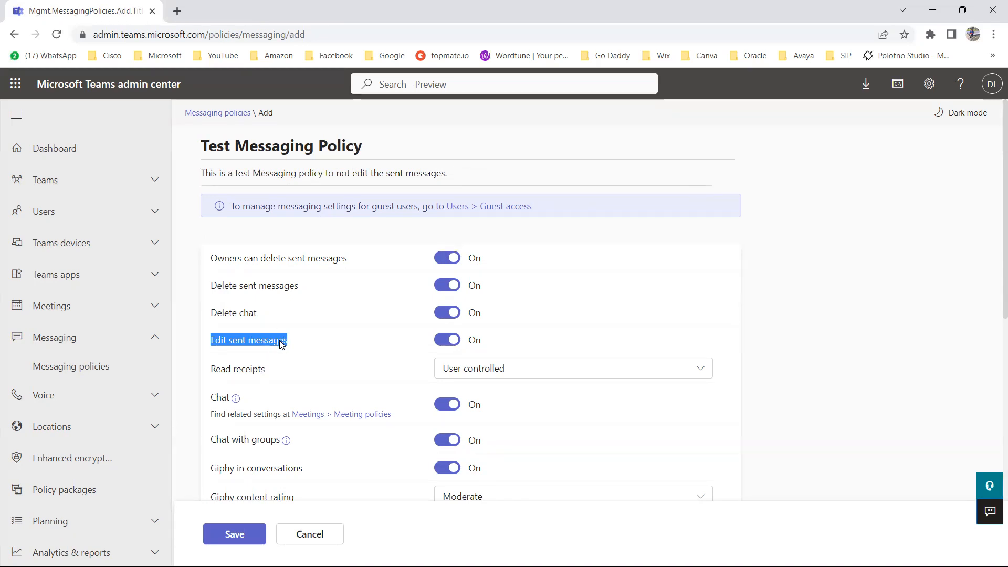
left_click(453, 345)
left_click(543, 313)
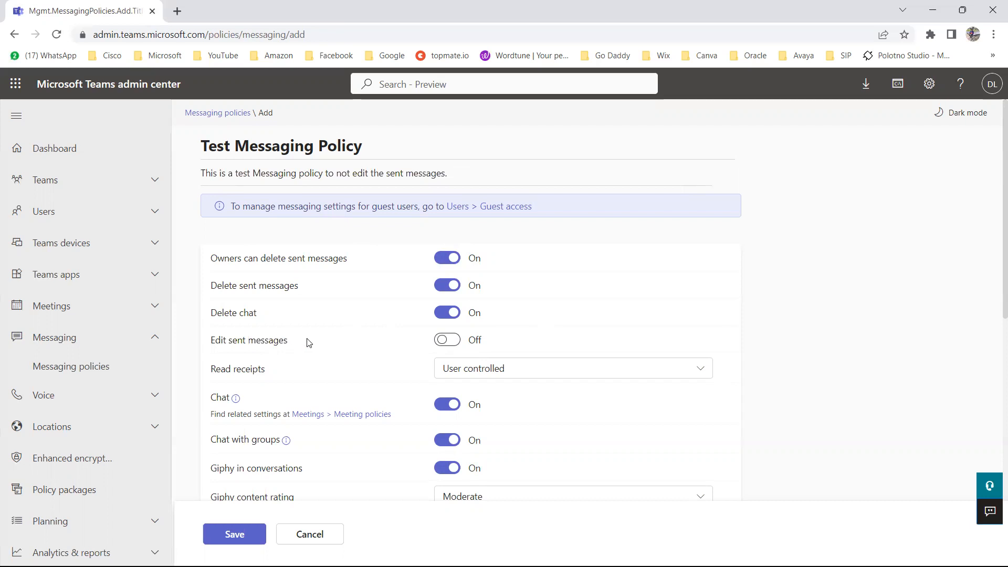
Step: Examine the available options for the policy's Read receipts setting without changing the selection
scroll(309, 342, "down", 2)
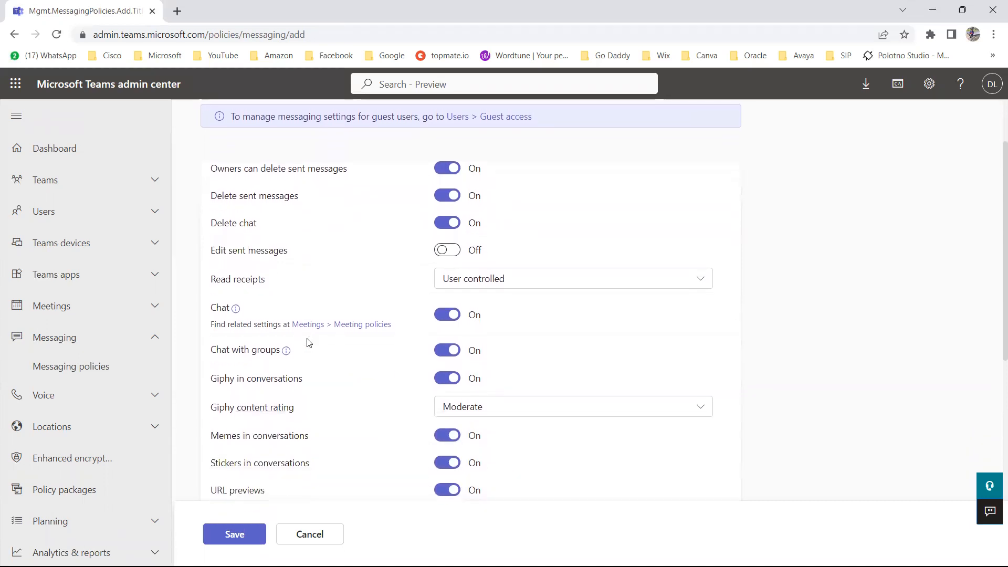
left_click_drag(266, 282, 238, 284)
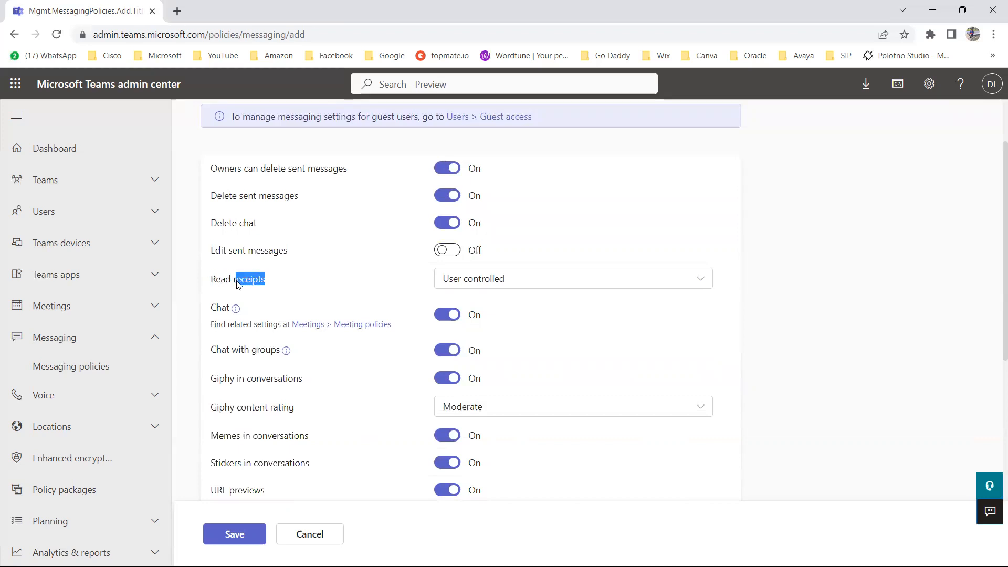
left_click(278, 285)
left_click(703, 282)
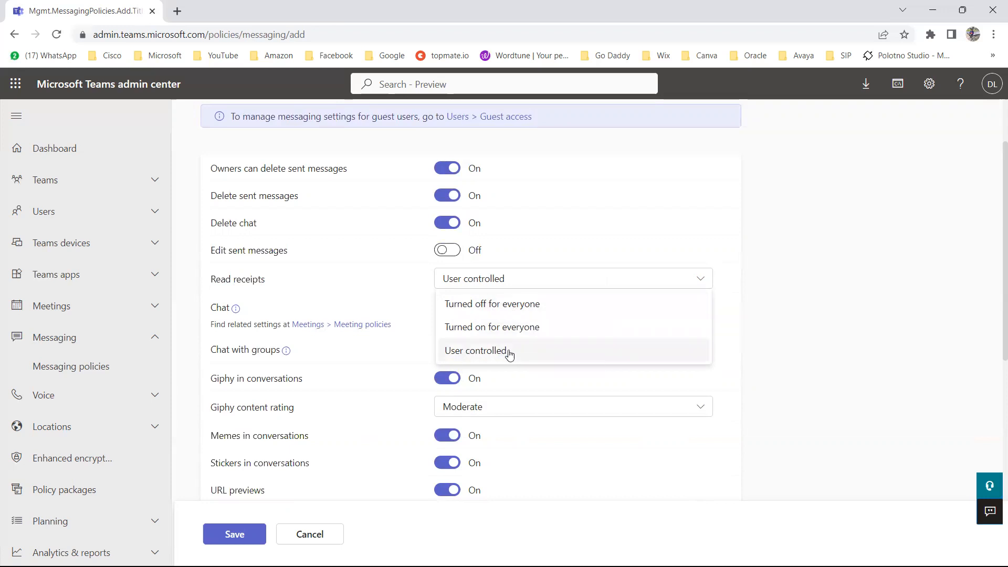
left_click(619, 241)
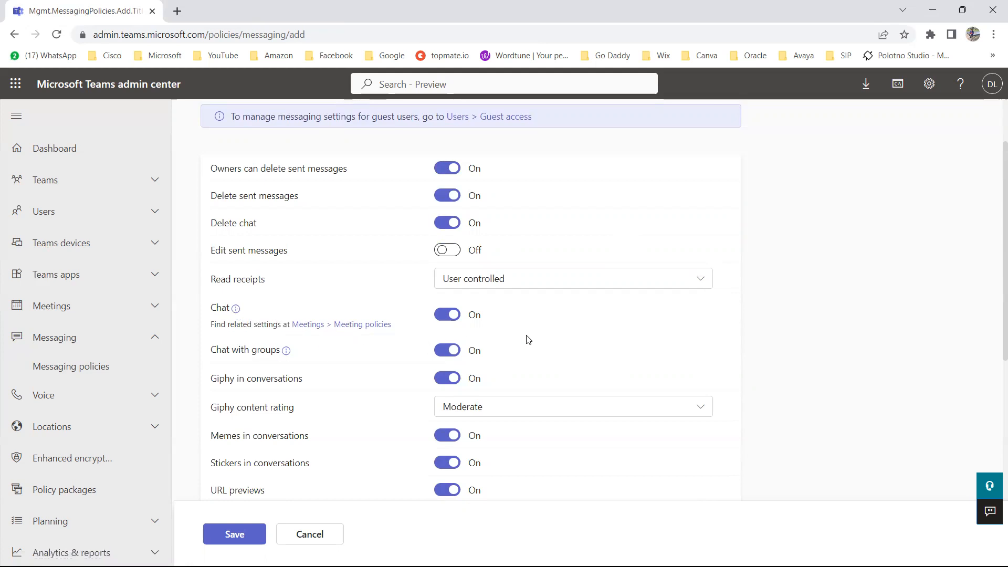
Step: Examine the Giphy content rating options and review the remaining policy settings down to Video messages
scroll(298, 382, "down", 2)
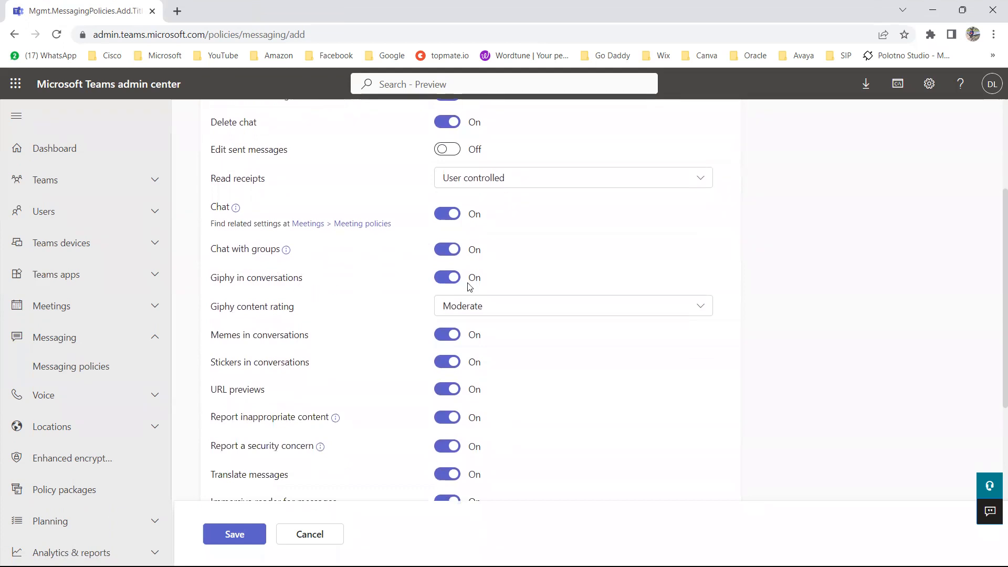
left_click(700, 310)
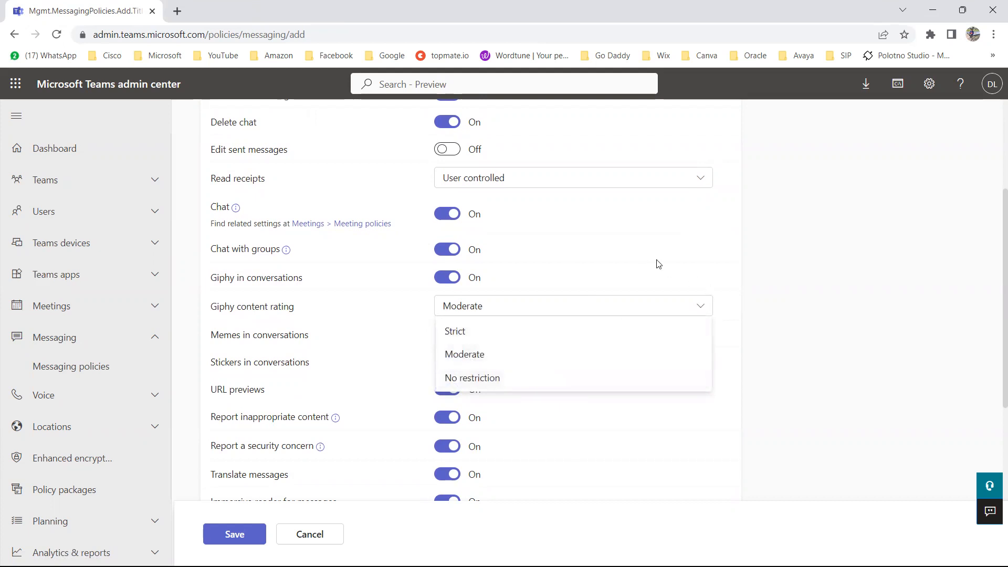
left_click(630, 268)
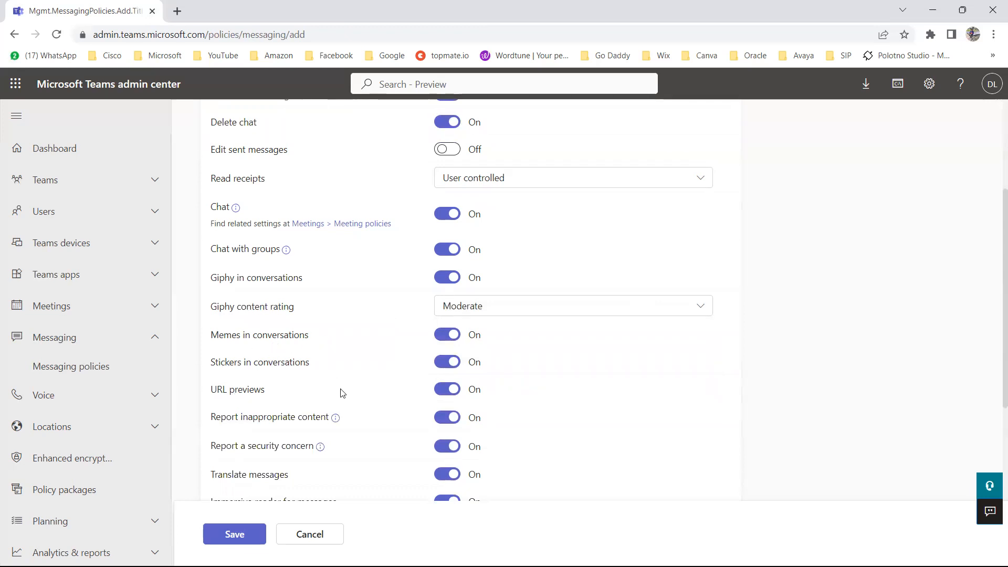
scroll(342, 392, "down", 2)
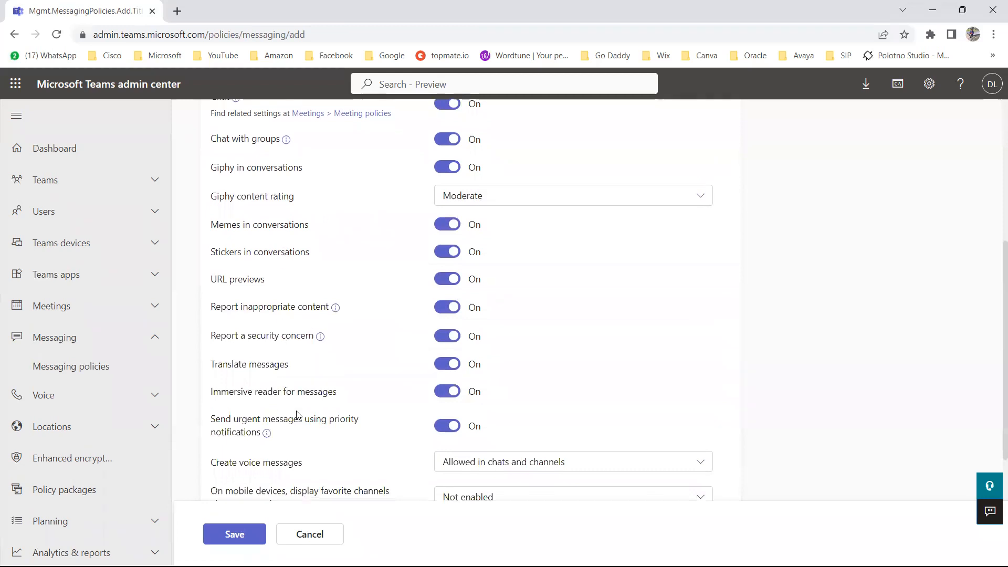
scroll(350, 391, "down", 2)
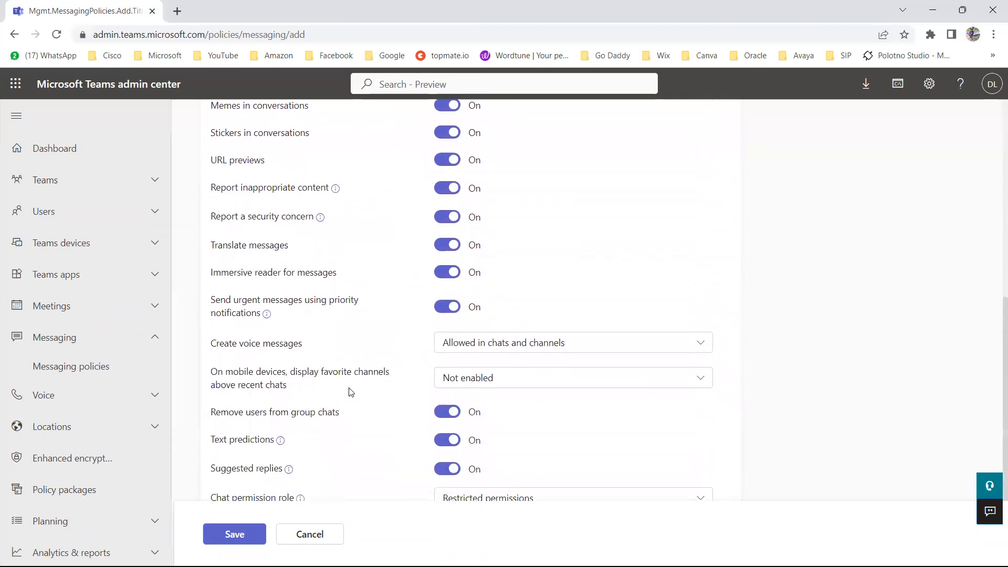
scroll(350, 392, "down", 2)
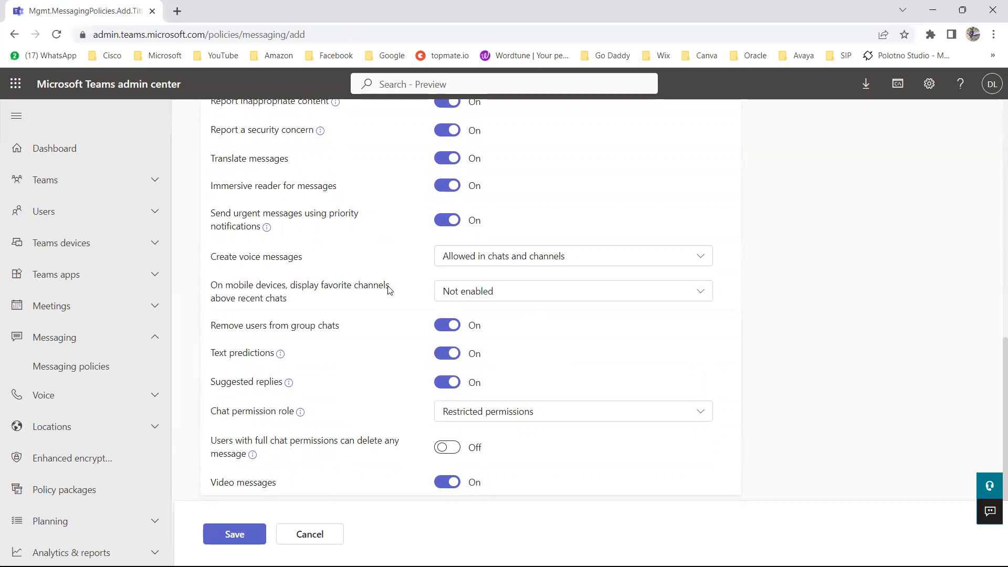
Step: Check the explanation for "Send urgent messages using priority notifications" and turn that setting off for the new policy
scroll(389, 289, "up", 2)
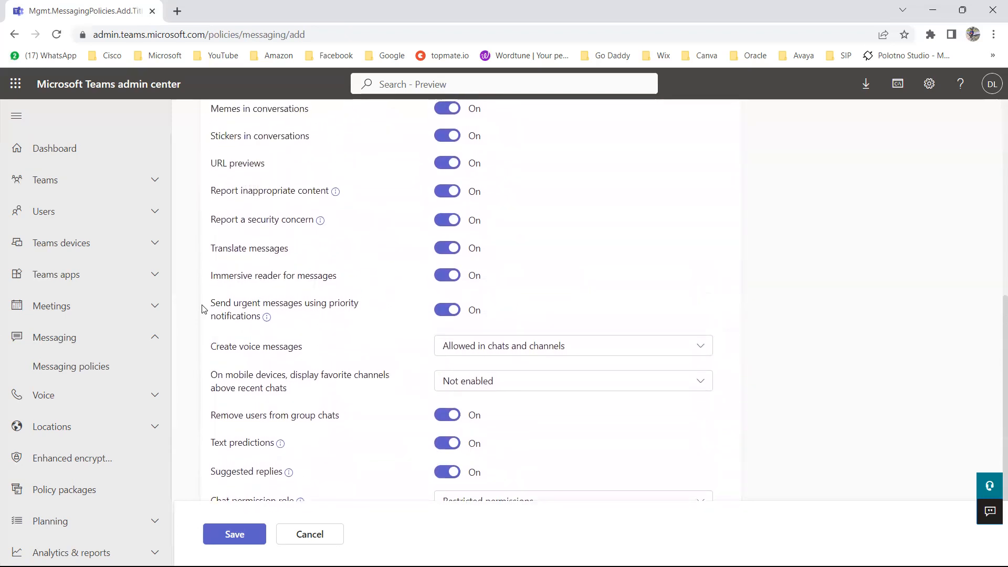
left_click_drag(212, 304, 279, 320)
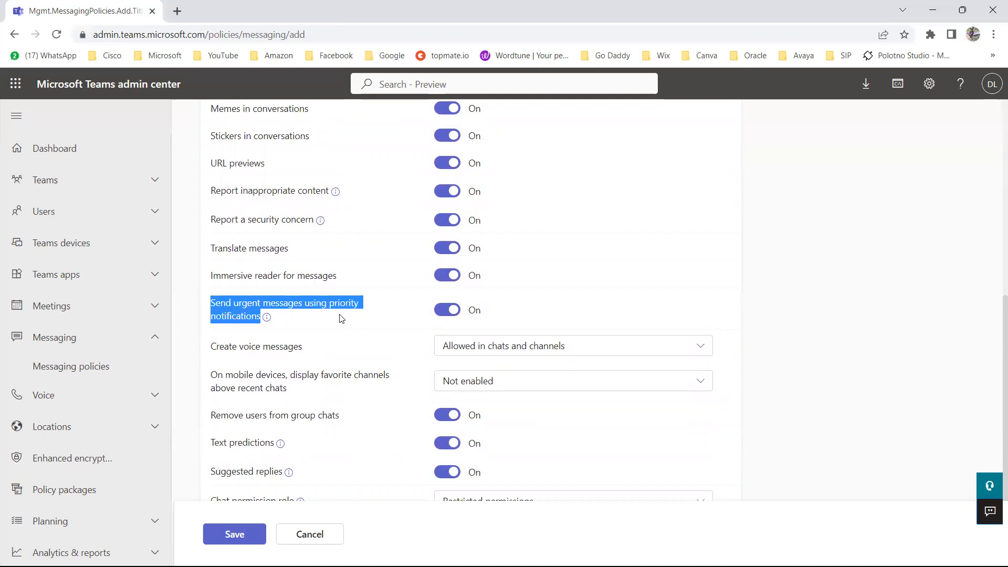
left_click(267, 316)
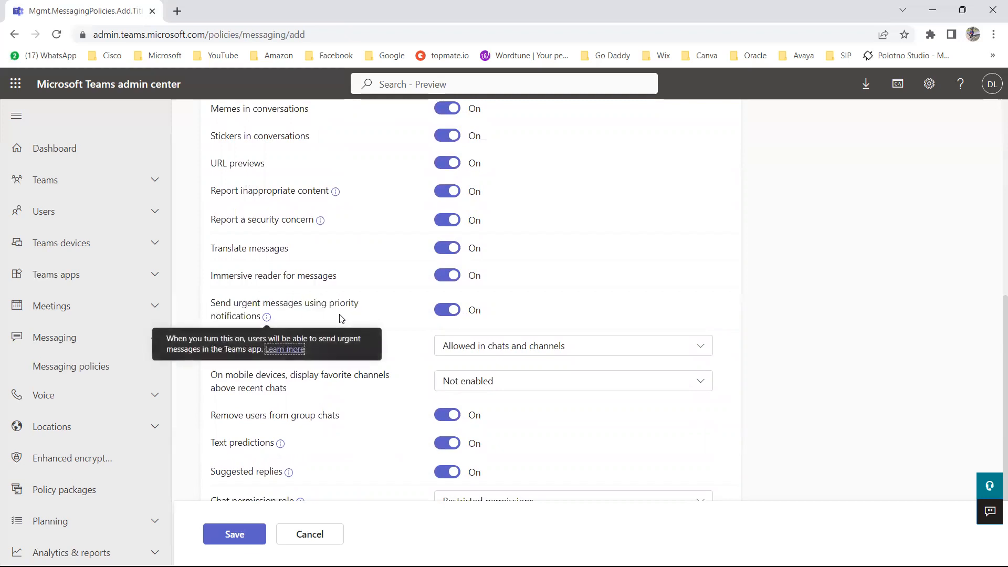
left_click(405, 287)
left_click(460, 314)
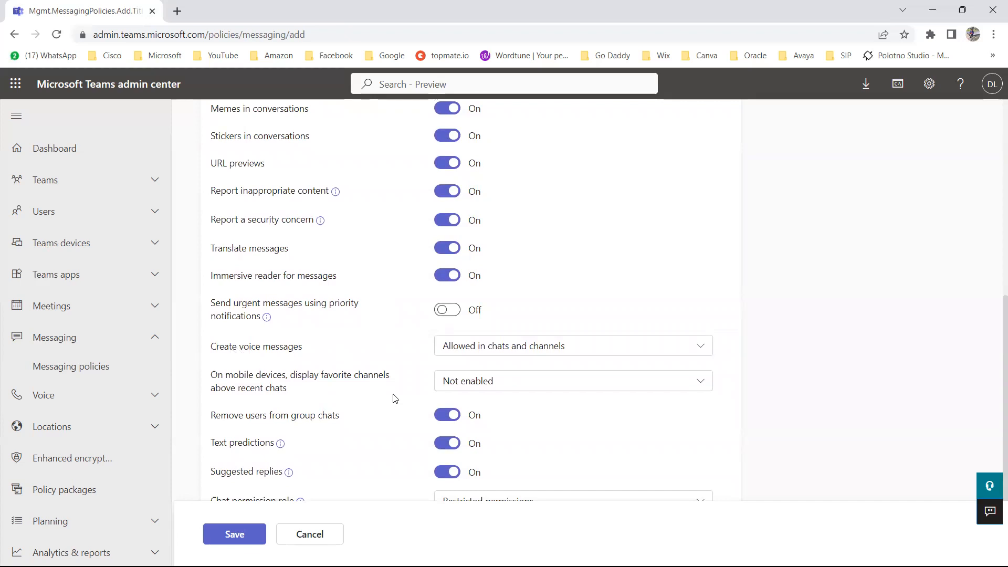
Step: Review the remaining settings of Test Messaging Policy and save the new policy
scroll(395, 398, "down", 3)
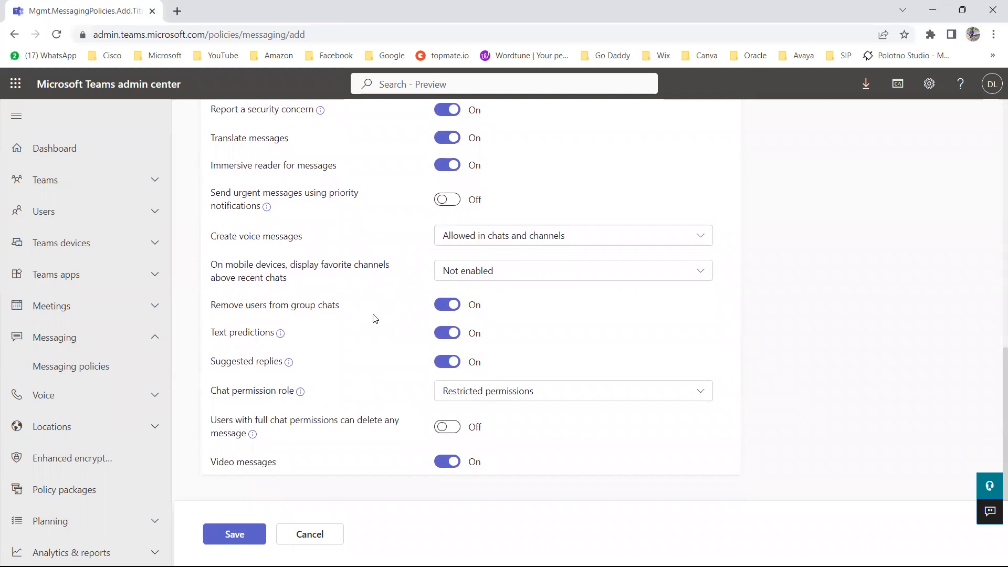
scroll(376, 334, "up", 1)
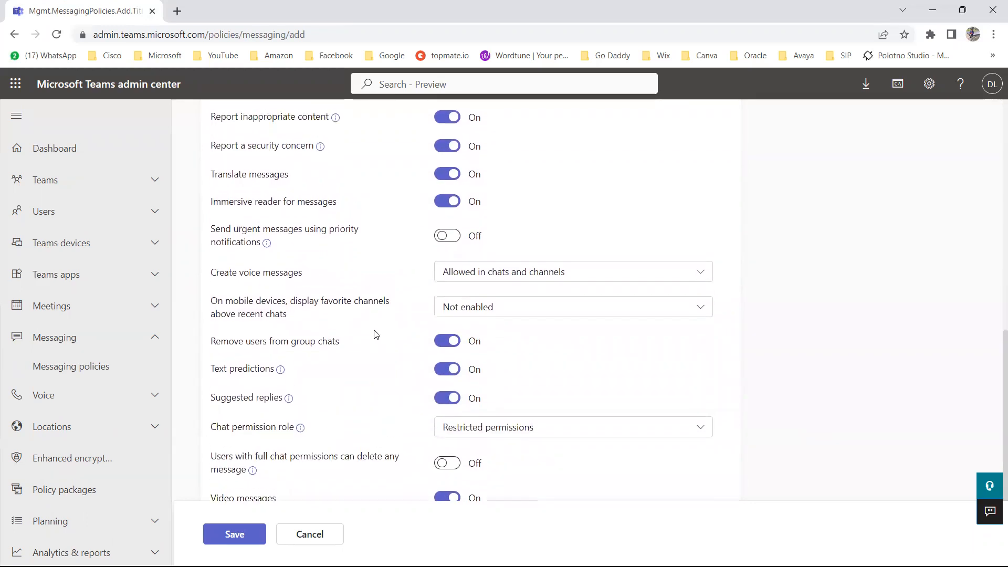
scroll(376, 334, "up", 10)
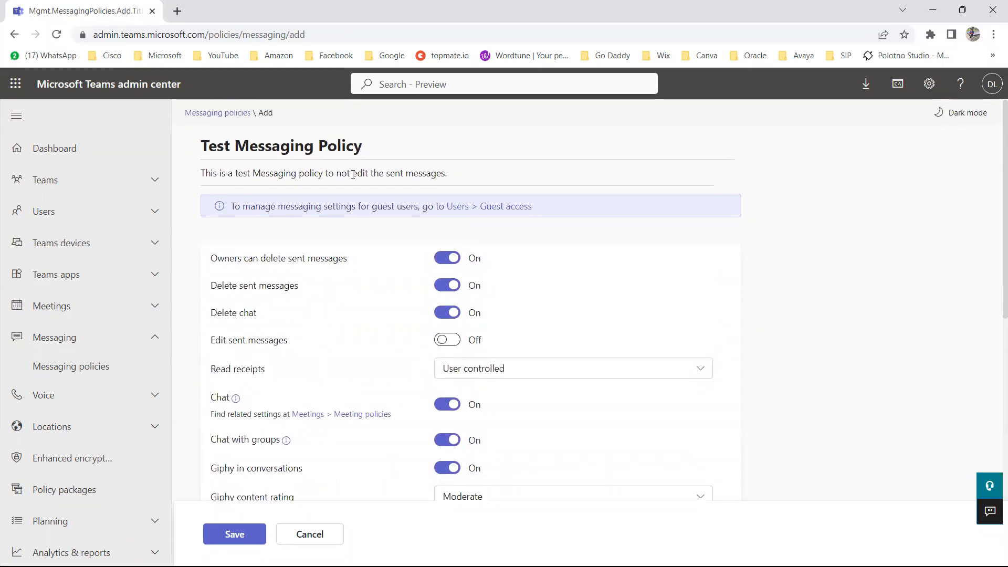
left_click(235, 541)
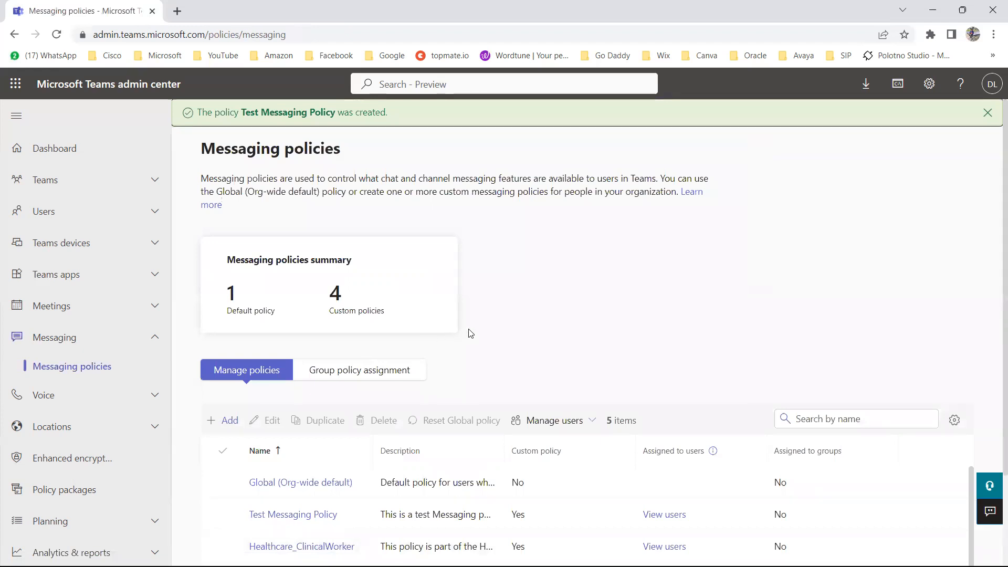
Step: Open the saved Test Messaging Policy to review its settings, and return to the list of messaging policies
scroll(469, 334, "down", 2)
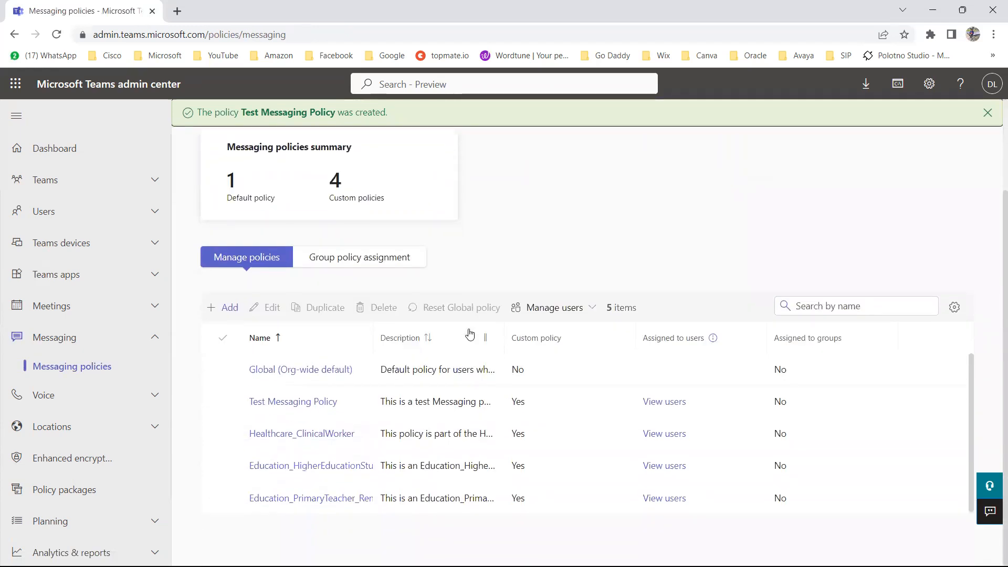
left_click(290, 402)
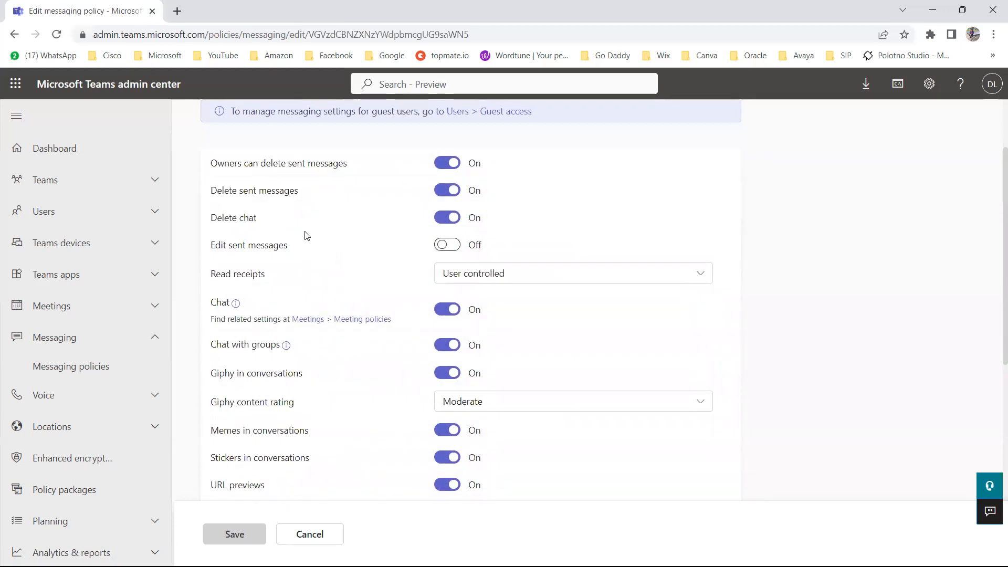
scroll(405, 254, "up", 2)
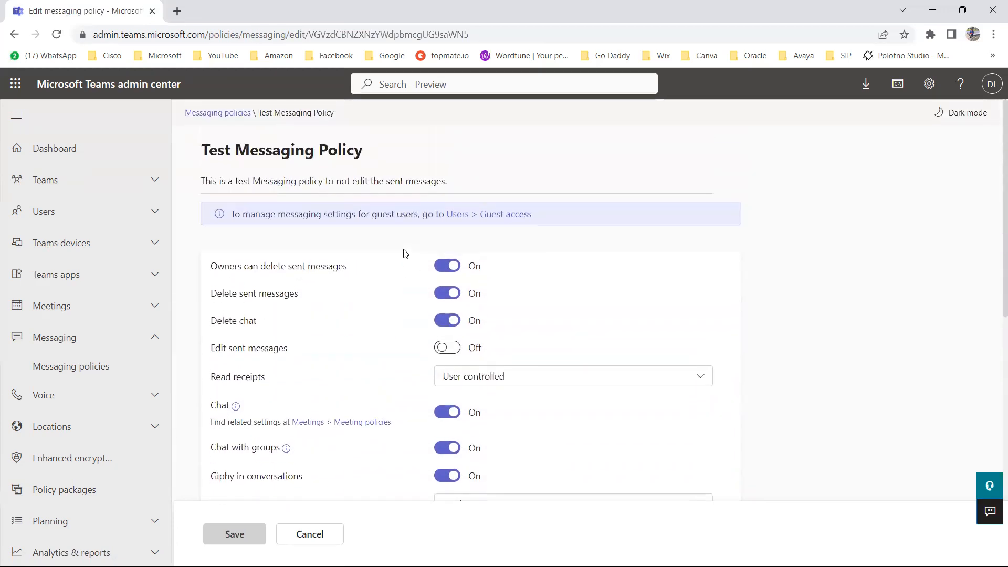
scroll(405, 254, "down", 2)
scroll(405, 254, "up", 2)
left_click(242, 114)
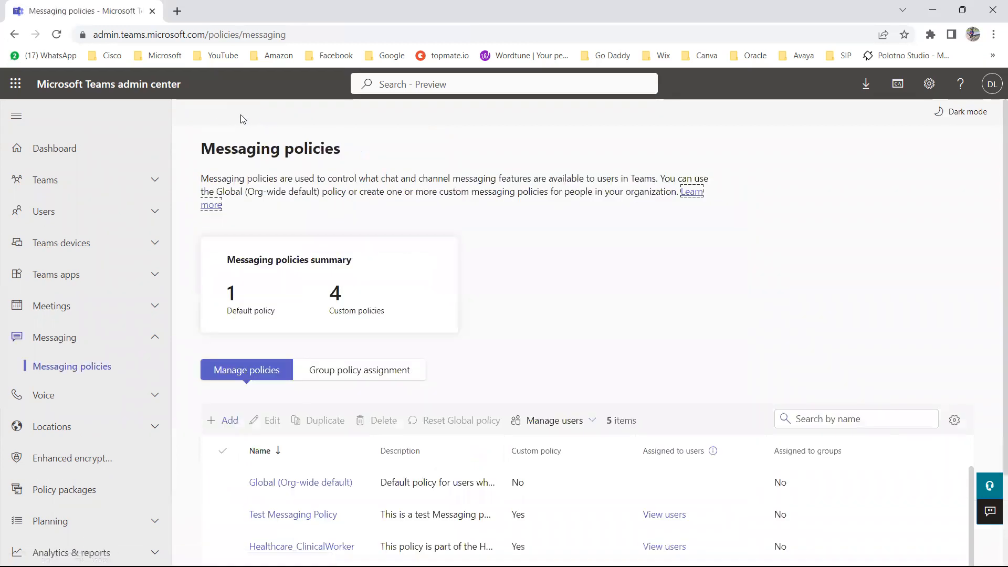
Step: Start assigning users to Test Messaging Policy and add the first user by searching for the person's display name
scroll(525, 285, "down", 2)
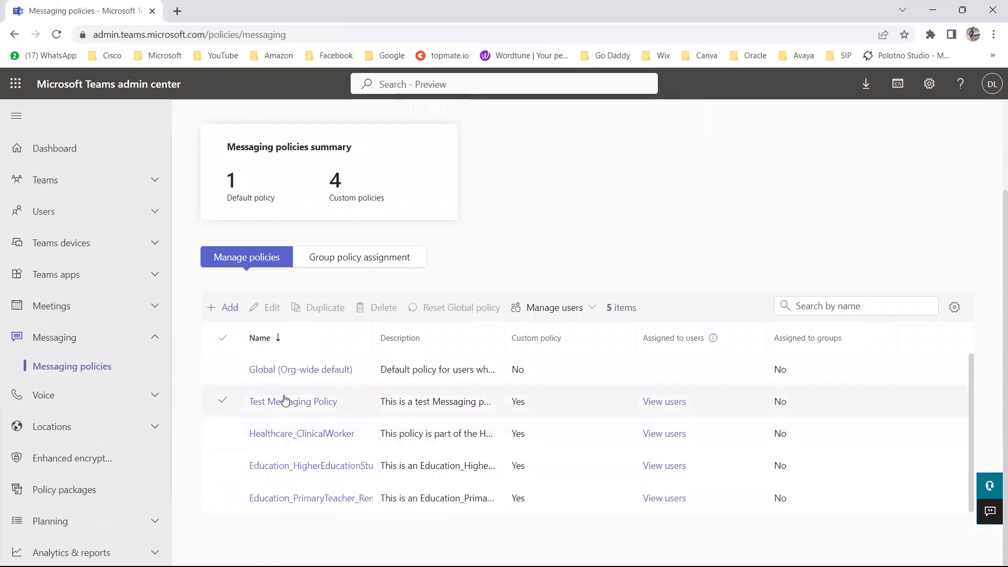
left_click(227, 404)
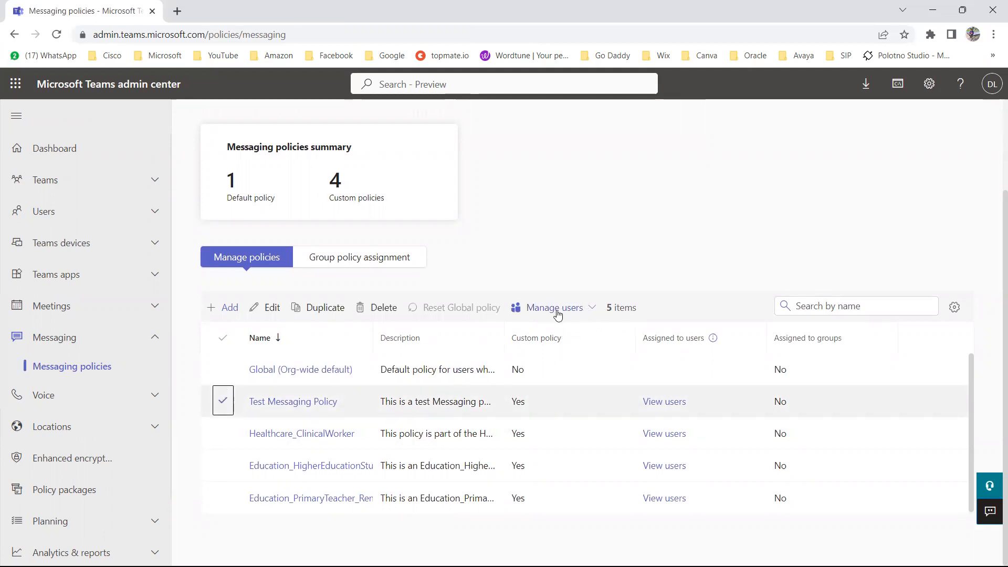
left_click(594, 309)
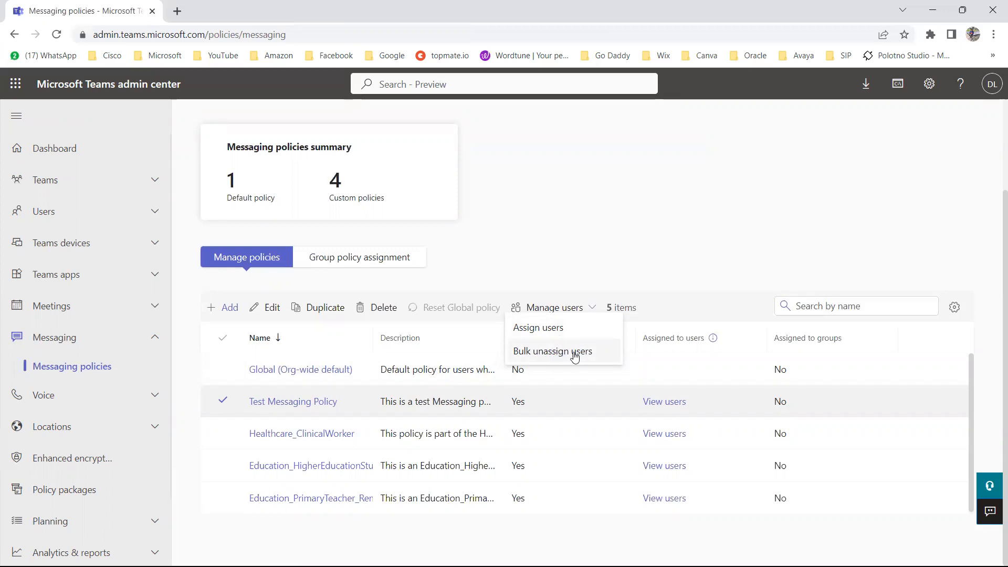
left_click(545, 329)
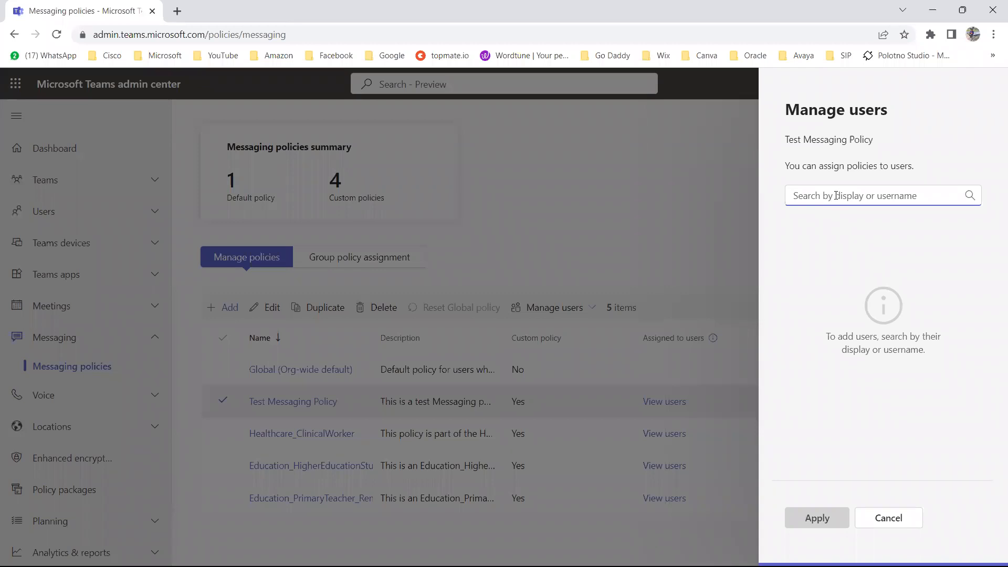
type("Chris")
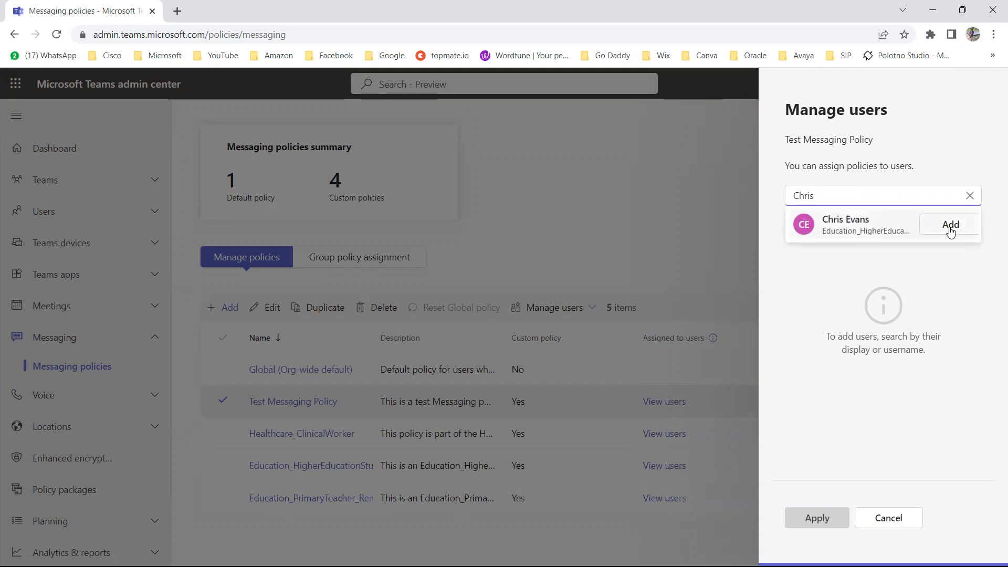
left_click(948, 227)
Step: Add a second person and the Demo Lab account to the users to add, and apply and confirm the policy assignment
double_click(826, 197)
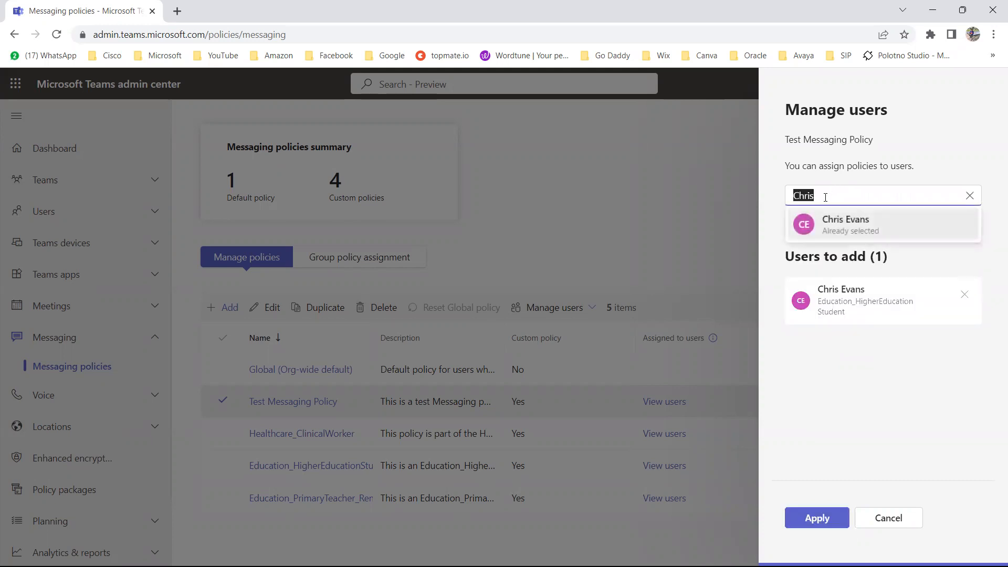
type("Cath")
mouse_move(864, 226)
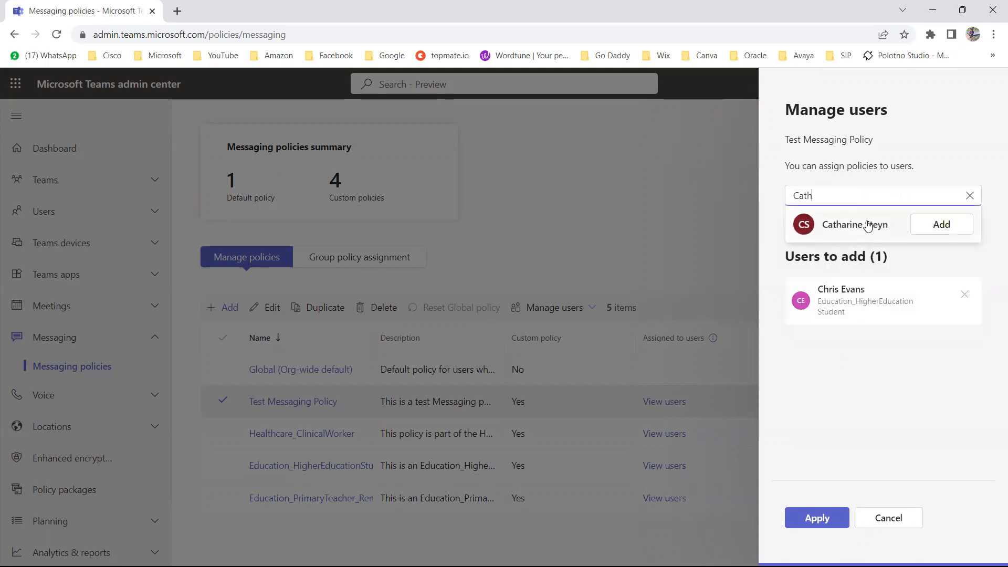
left_click(959, 229)
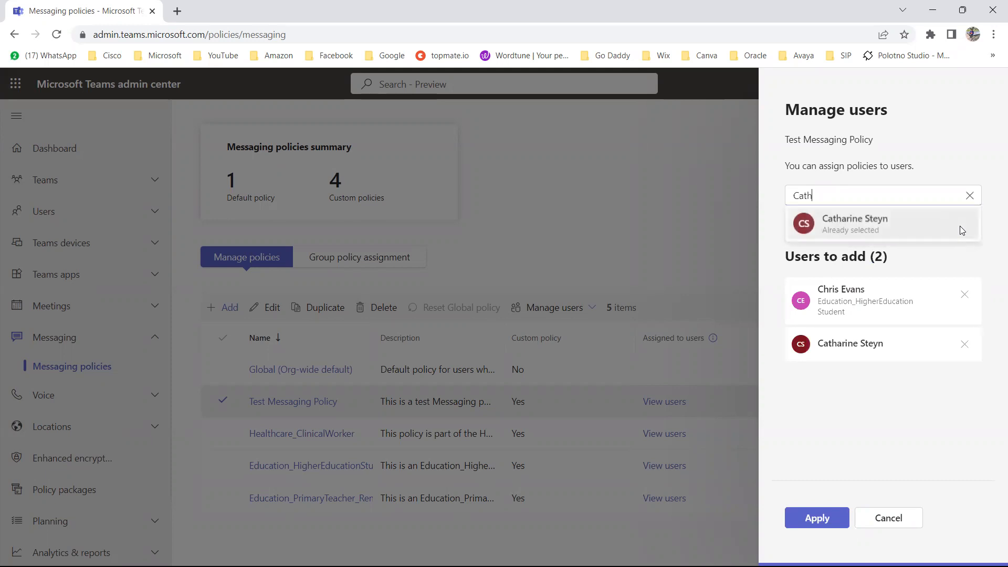
double_click(827, 197)
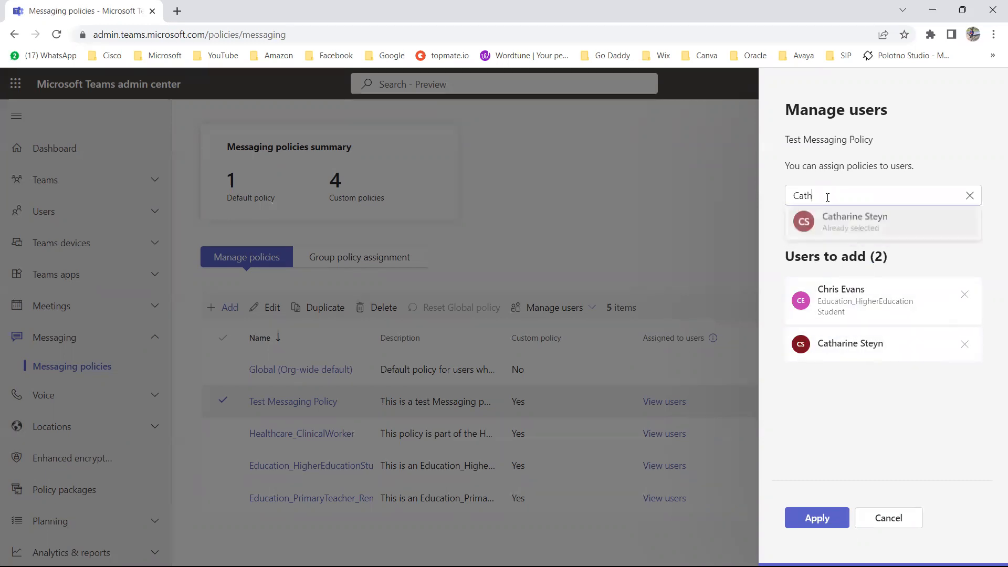
type("demo")
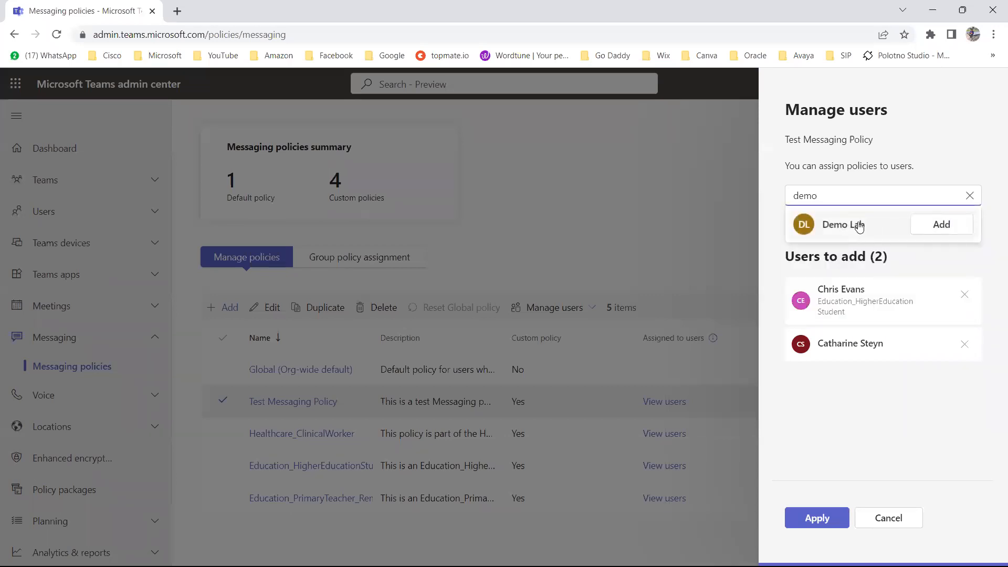
left_click(939, 221)
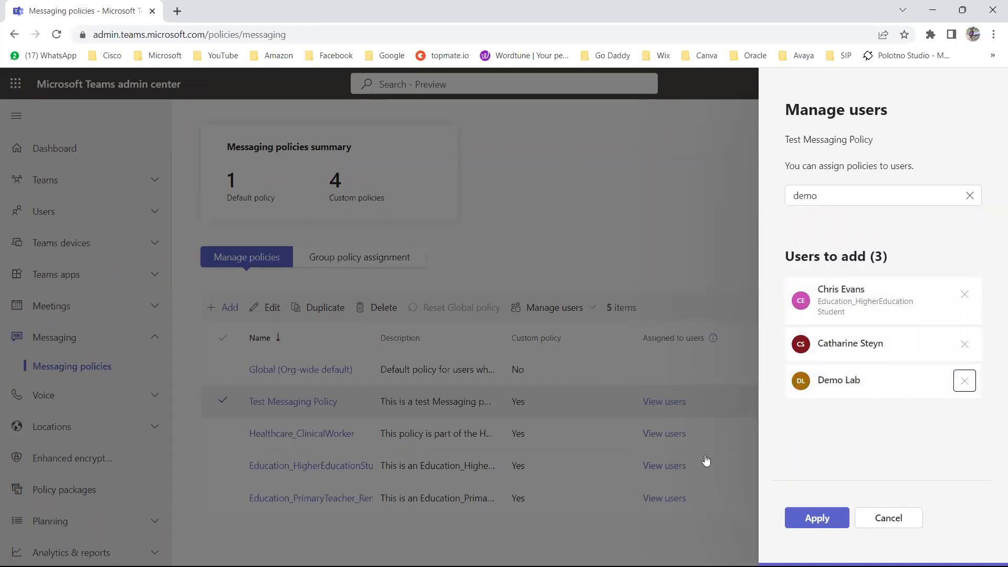
left_click(822, 522)
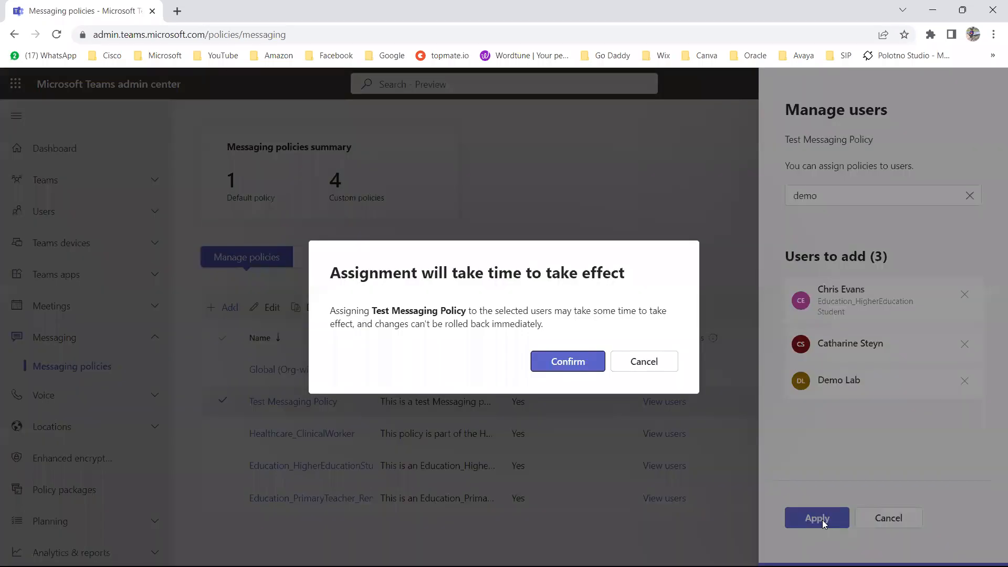
left_click(572, 365)
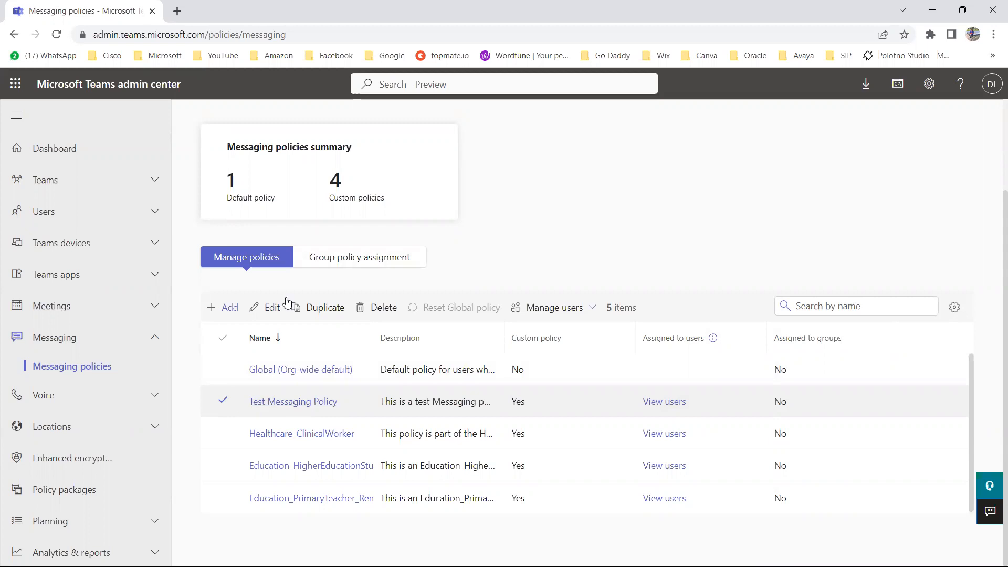
Step: Set up a new group policy assignment with the first group found for "Test" and Test Messaging Policy as its policy
left_click(362, 263)
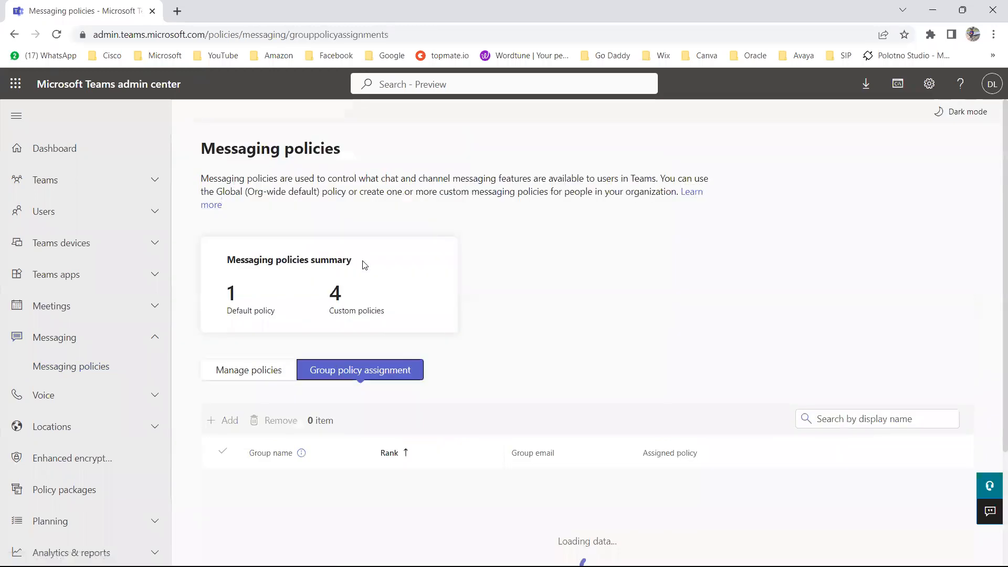
scroll(514, 366, "down", 1)
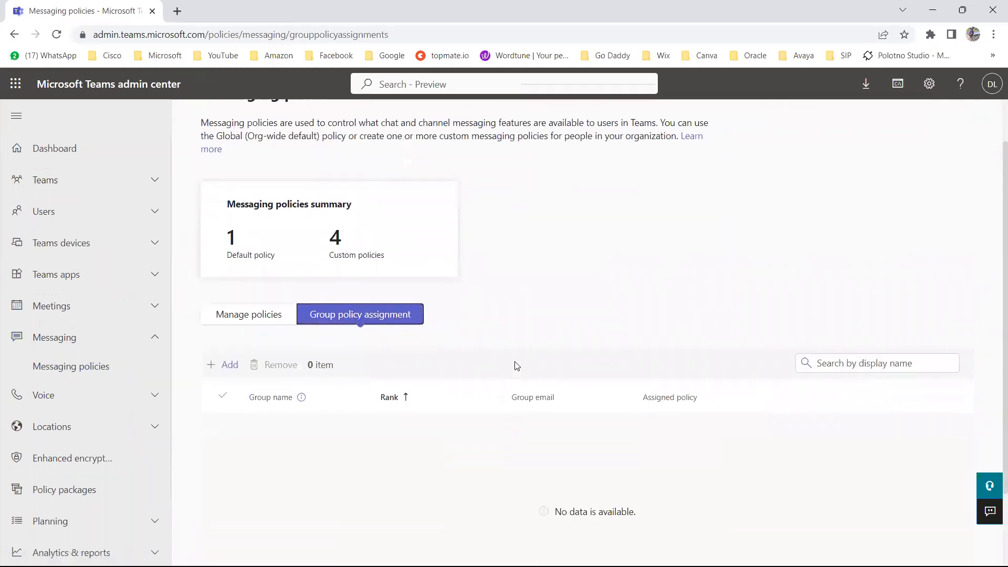
scroll(517, 366, "up", 2)
left_click(222, 270)
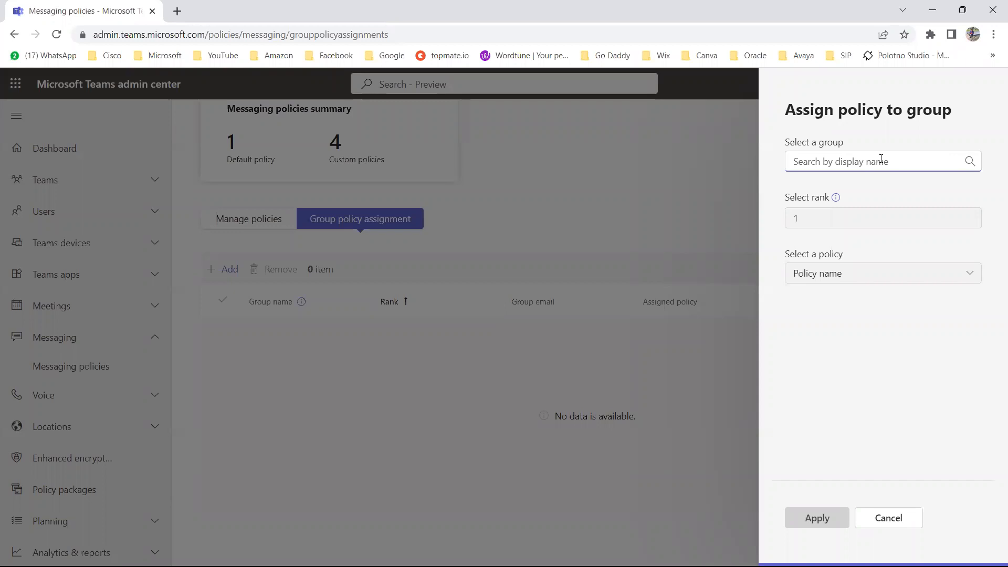
type("Test")
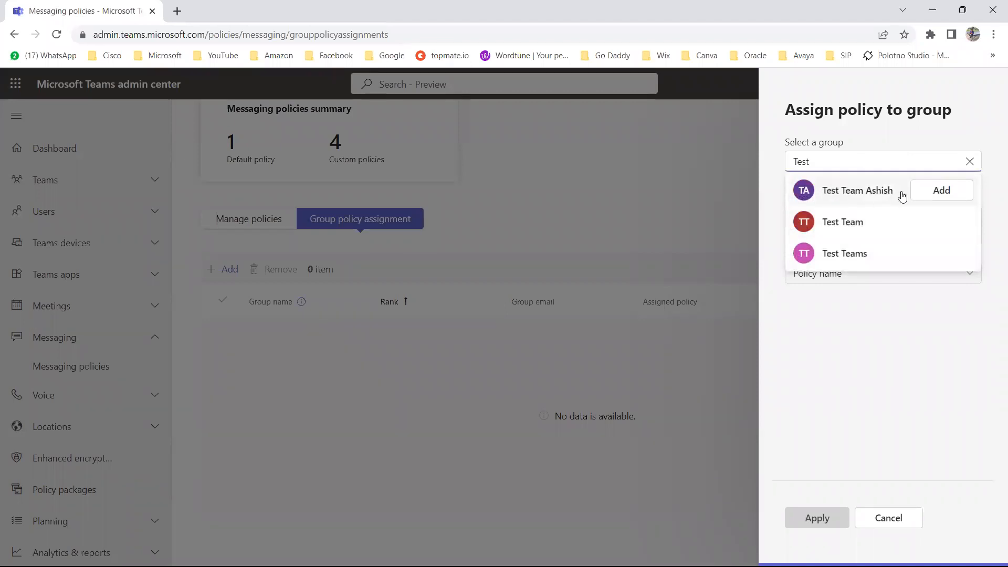
left_click(941, 192)
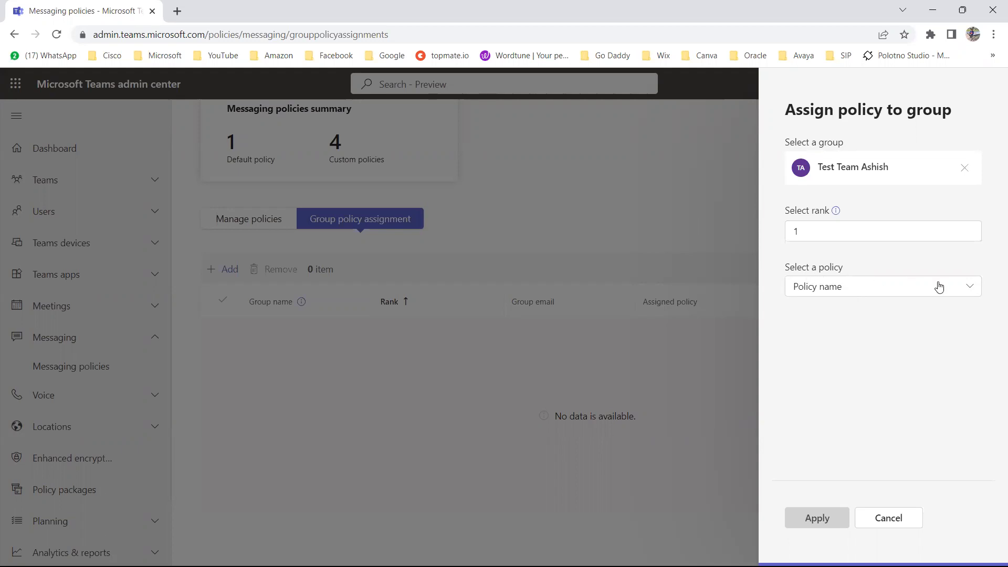
left_click(967, 288)
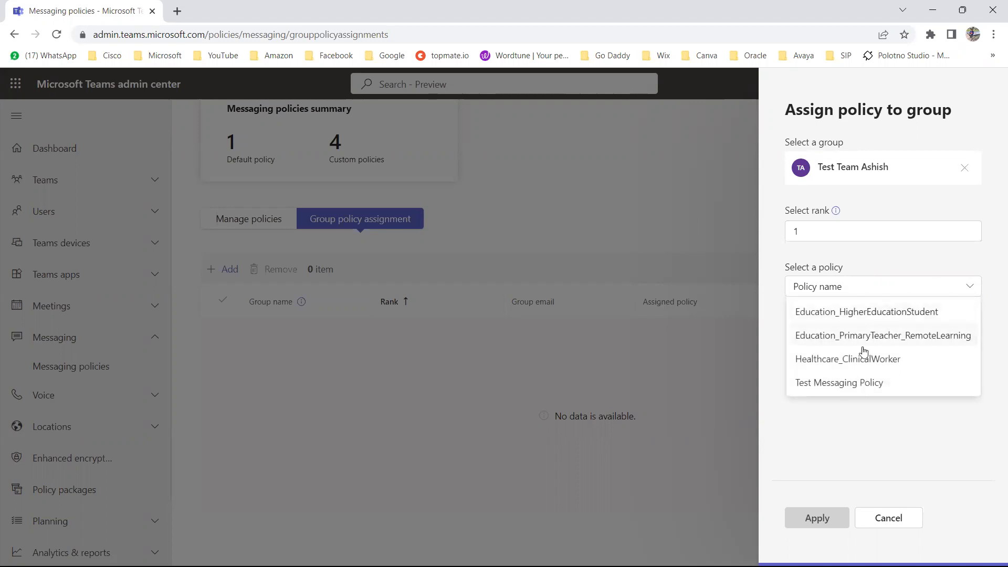
left_click(874, 385)
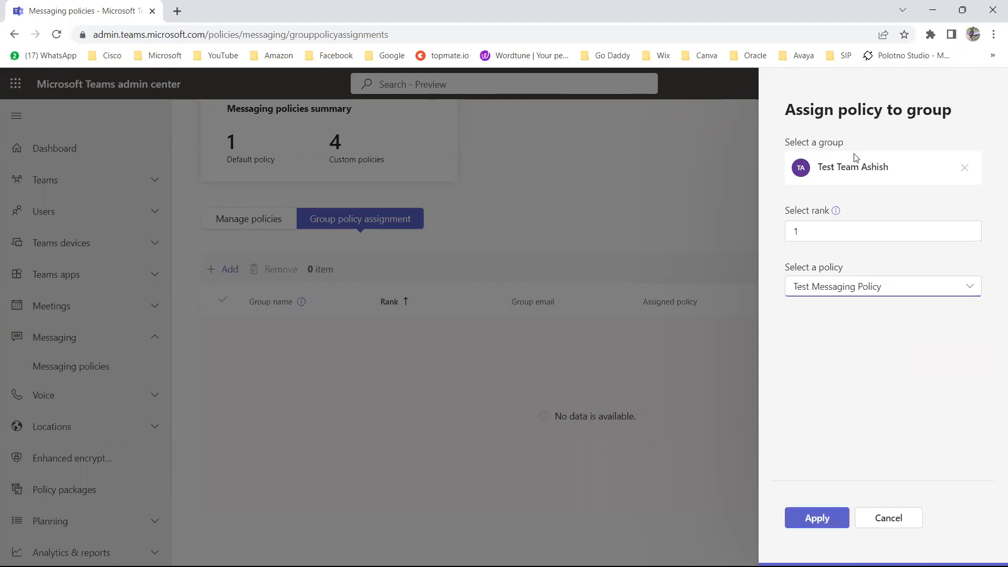
Step: Read the explanation of the rank setting for the group policy assignment
left_click(837, 212)
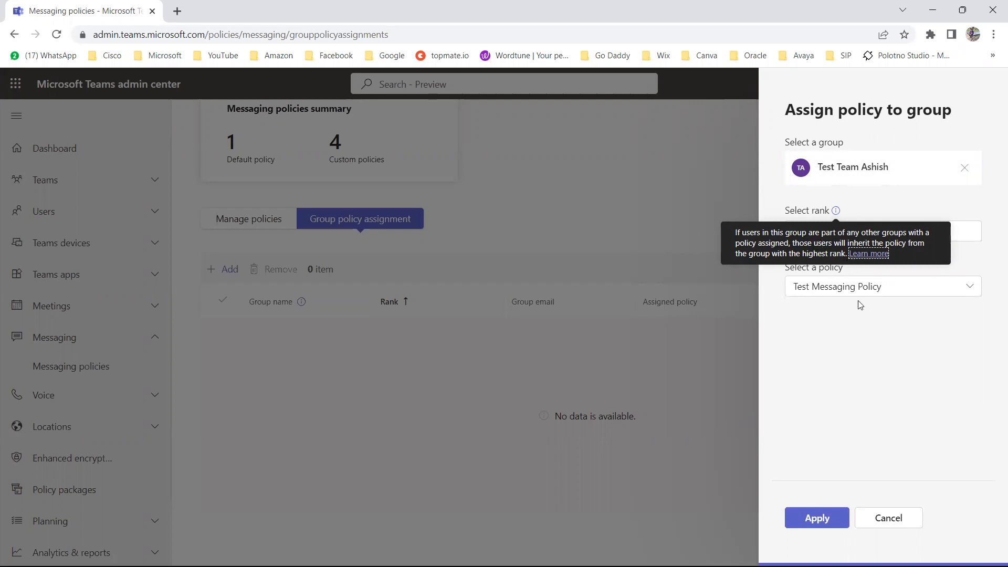
left_click(876, 345)
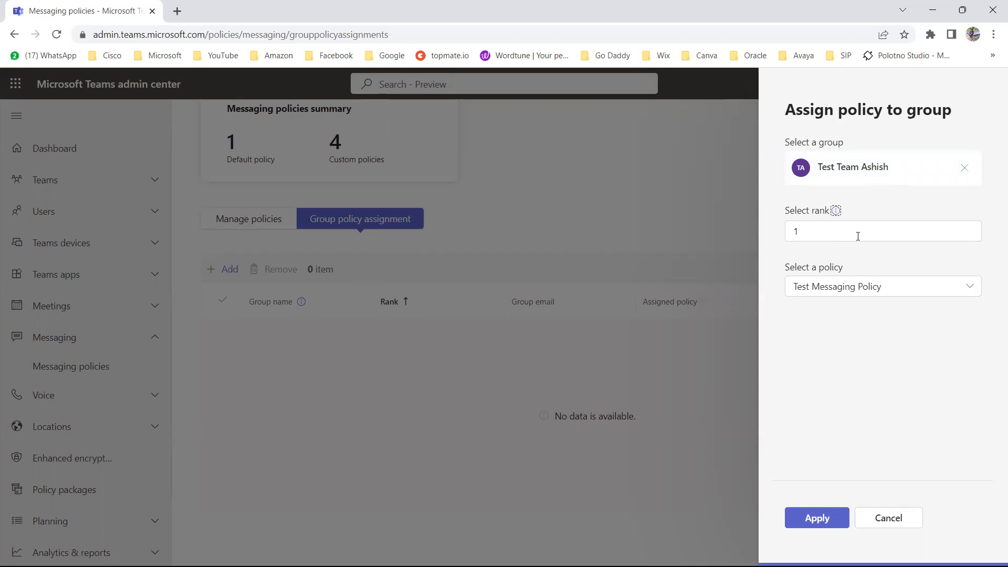
left_click(836, 211)
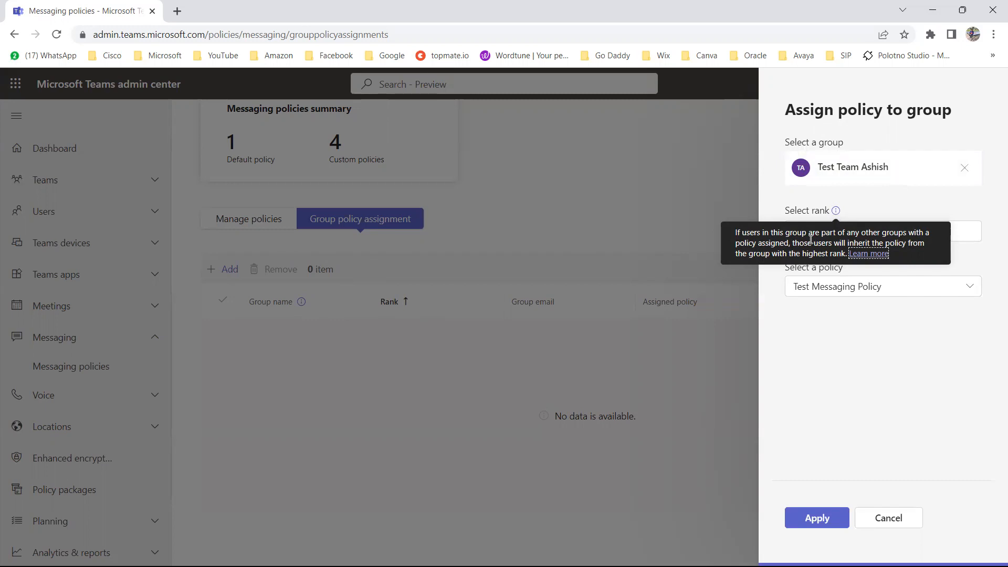
Step: Set the group assignment's rank to 1, then apply and confirm the policy assignment
left_click(874, 337)
left_click(832, 231)
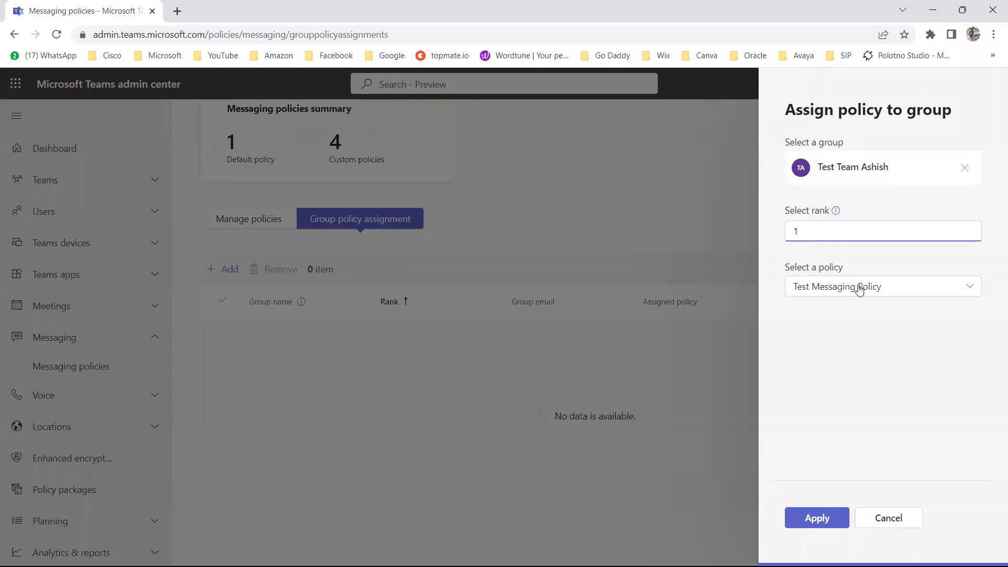
left_click(820, 518)
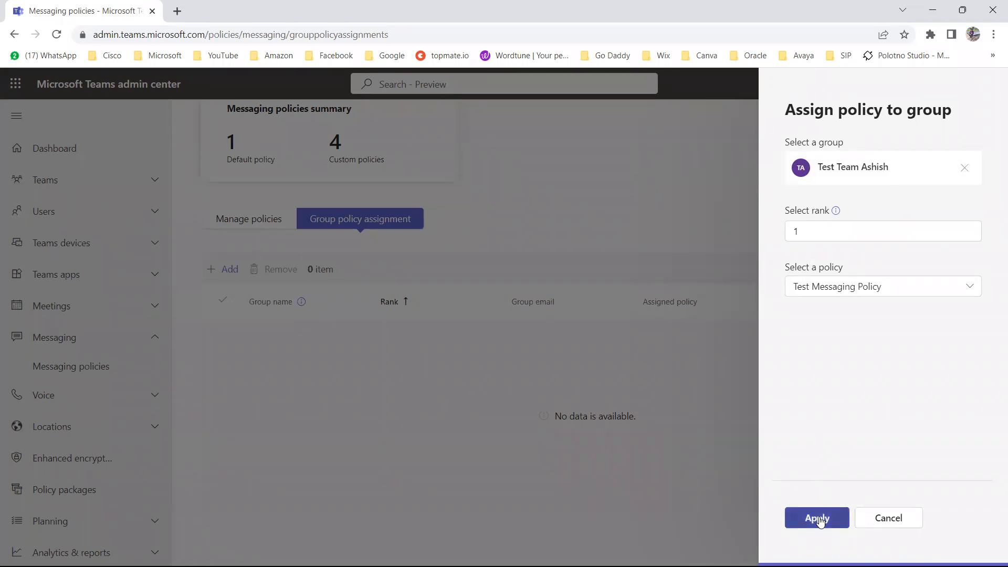
left_click(579, 370)
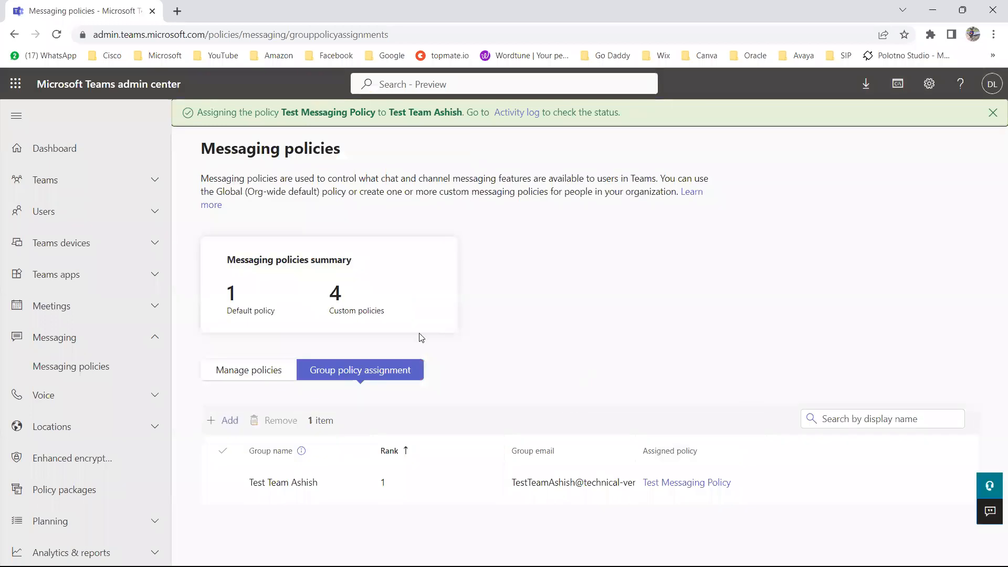
Step: Return to the list of messaging policies and review which ones are assigned to users and groups
left_click(244, 381)
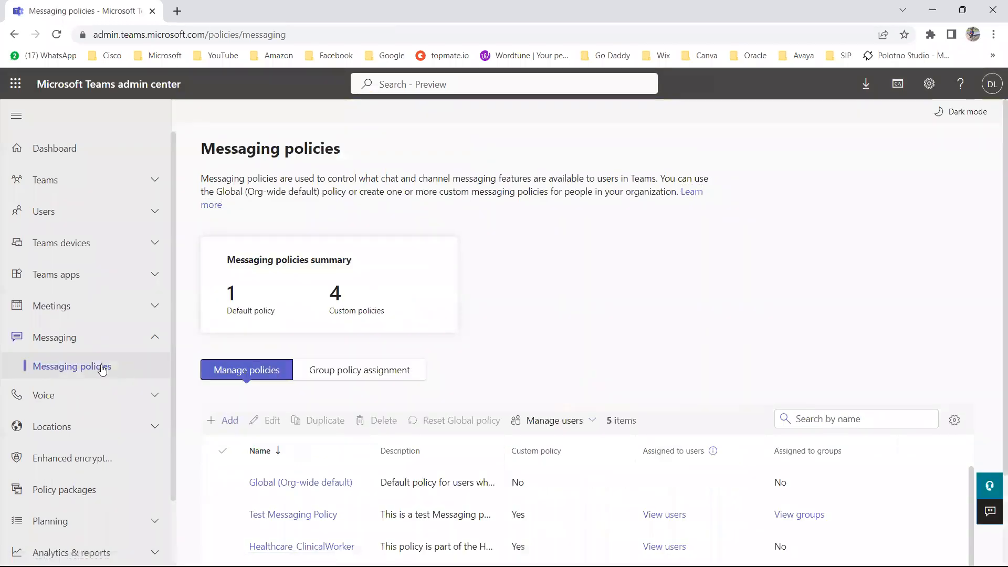
scroll(377, 377, "down", 1)
scroll(377, 377, "down", 1)
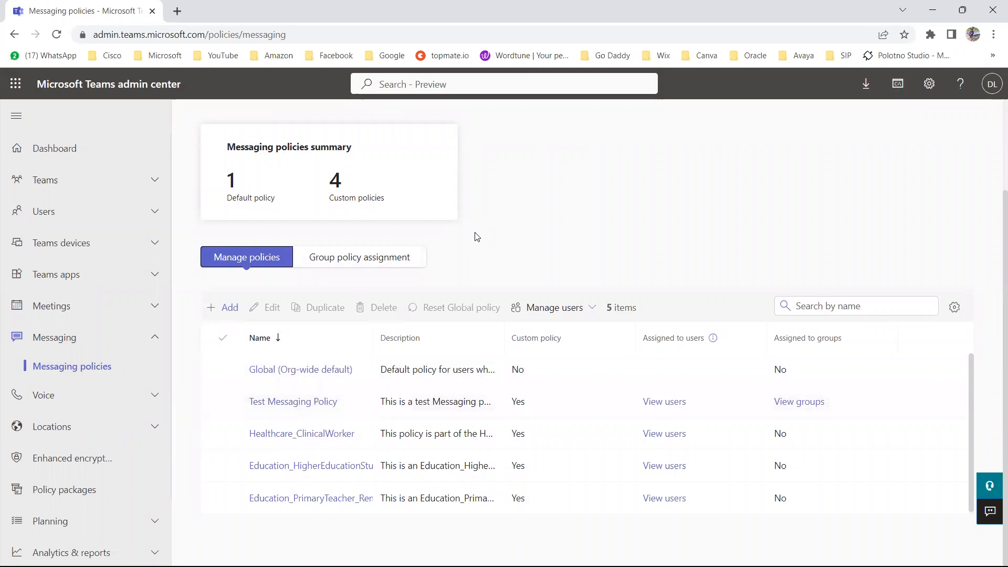
scroll(476, 236, "up", 3)
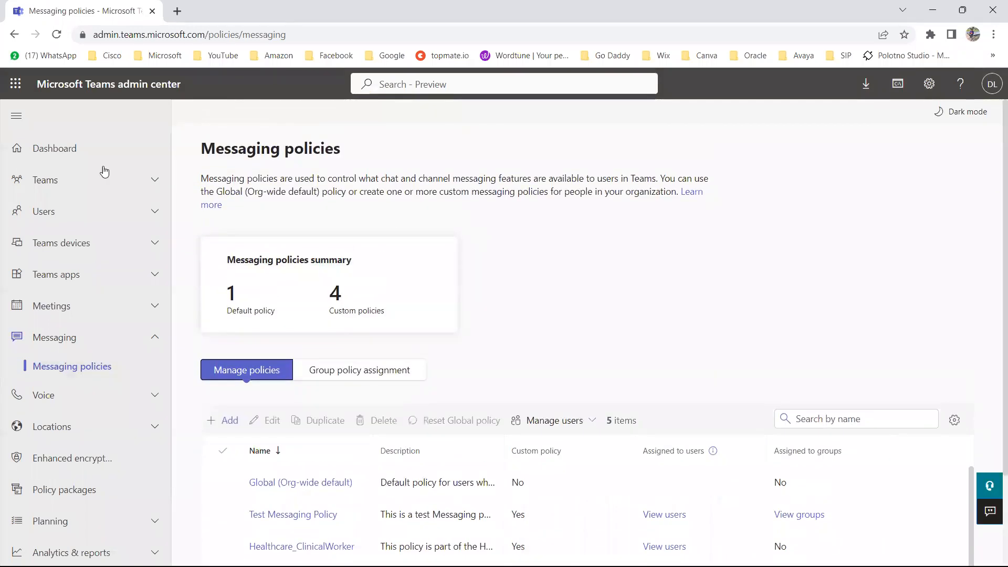
Step: Open the profile of the third listed user under Manage users and show that user's policies
left_click(157, 213)
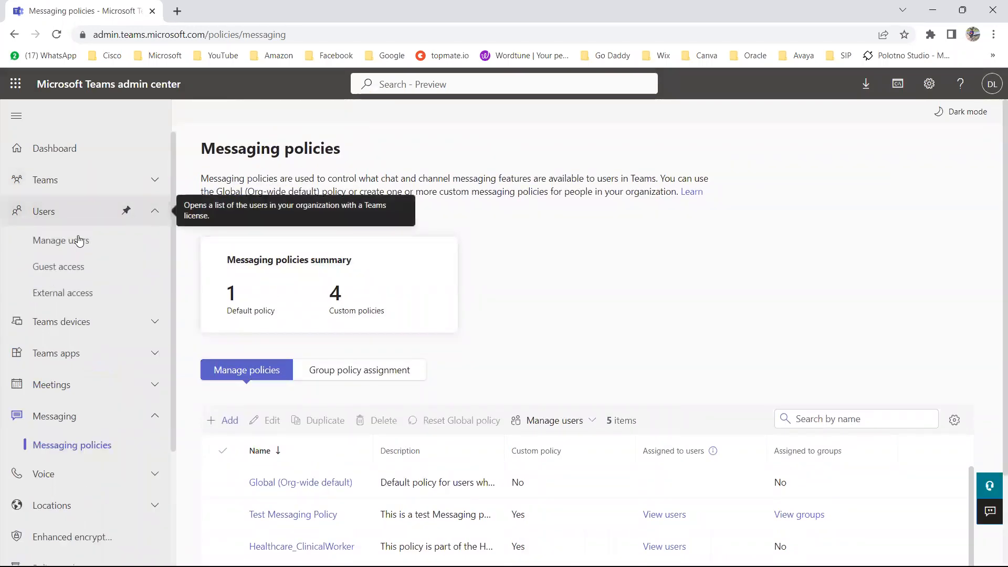
left_click(51, 242)
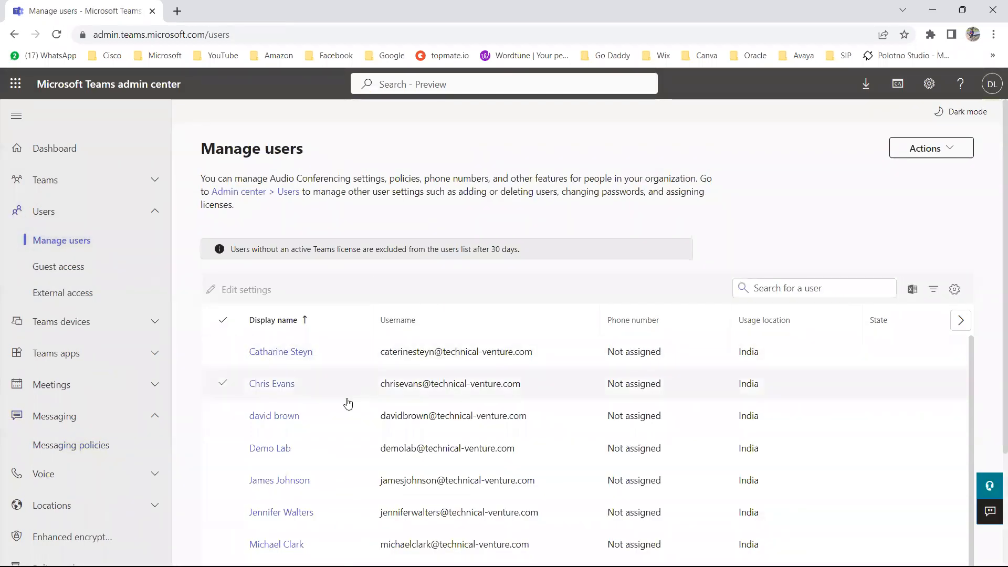
left_click(273, 417)
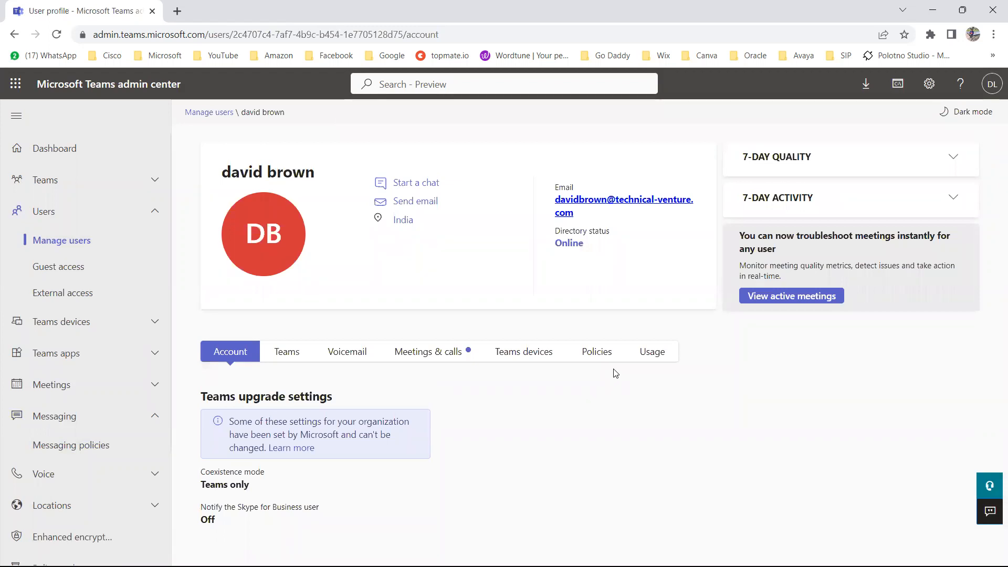
left_click(599, 353)
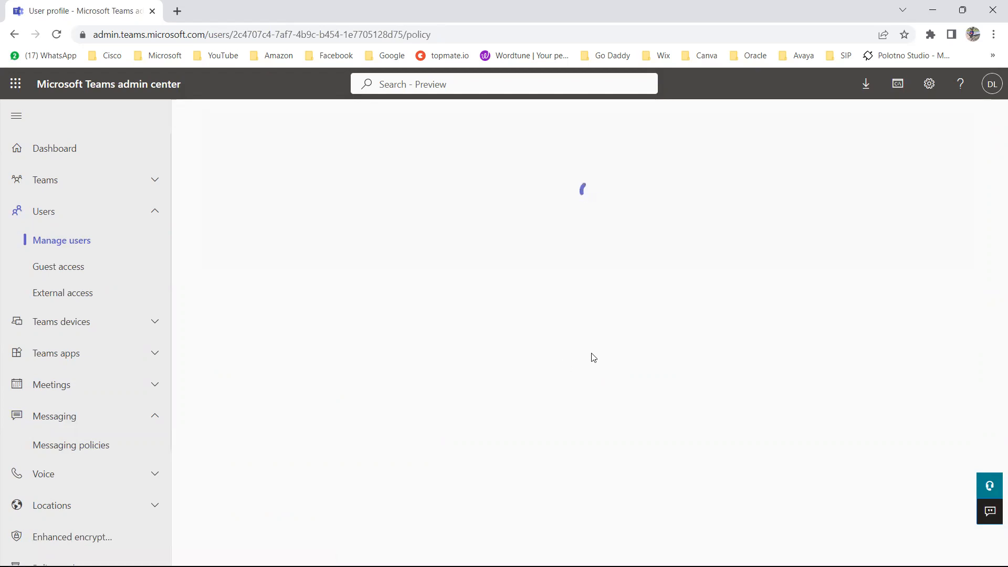
Step: Change this user's Messaging policy to Test Messaging Policy, then apply and confirm the assignment
scroll(440, 403, "down", 1)
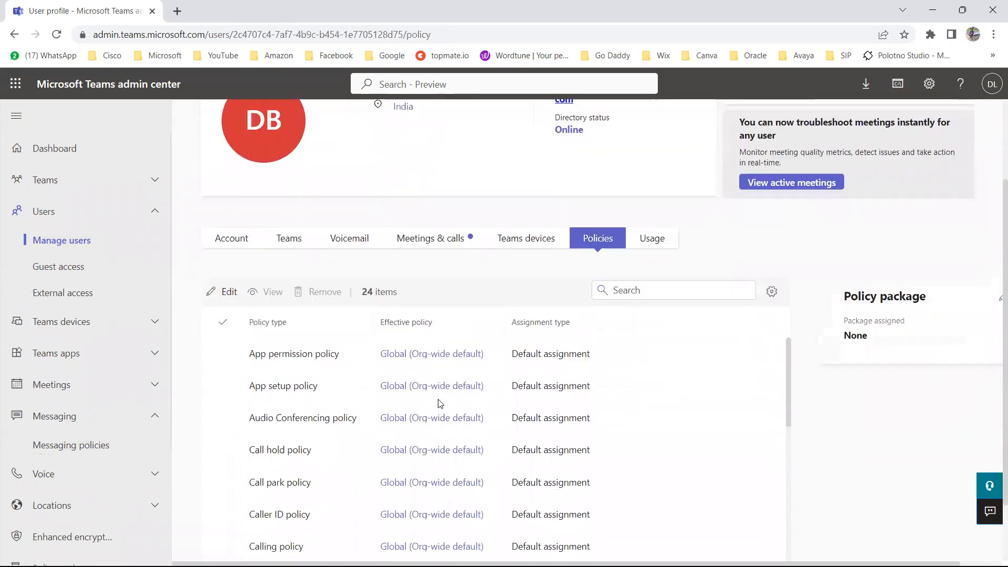
scroll(440, 403, "down", 2)
scroll(353, 434, "down", 4)
scroll(354, 436, "down", 5)
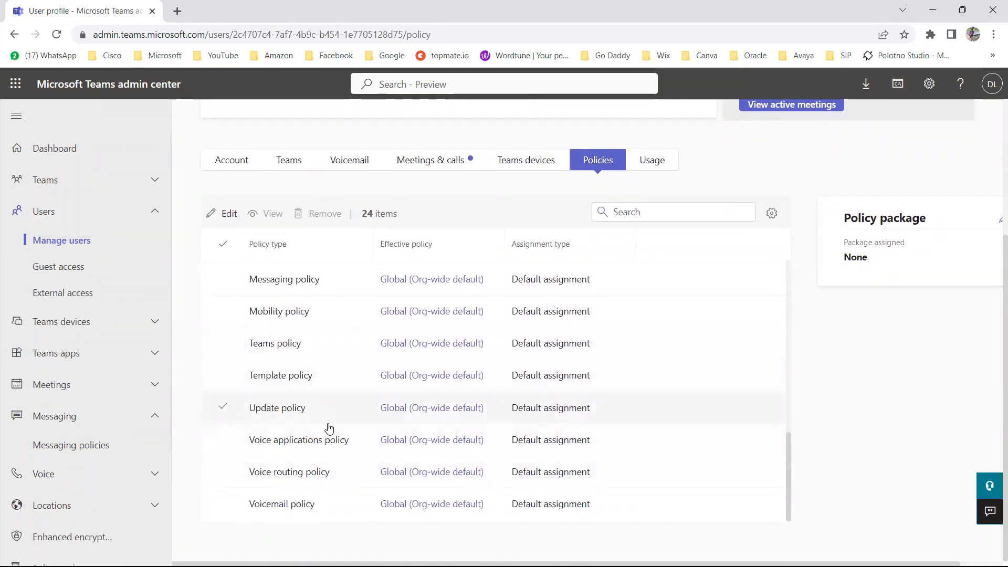
scroll(315, 370, "up", 2)
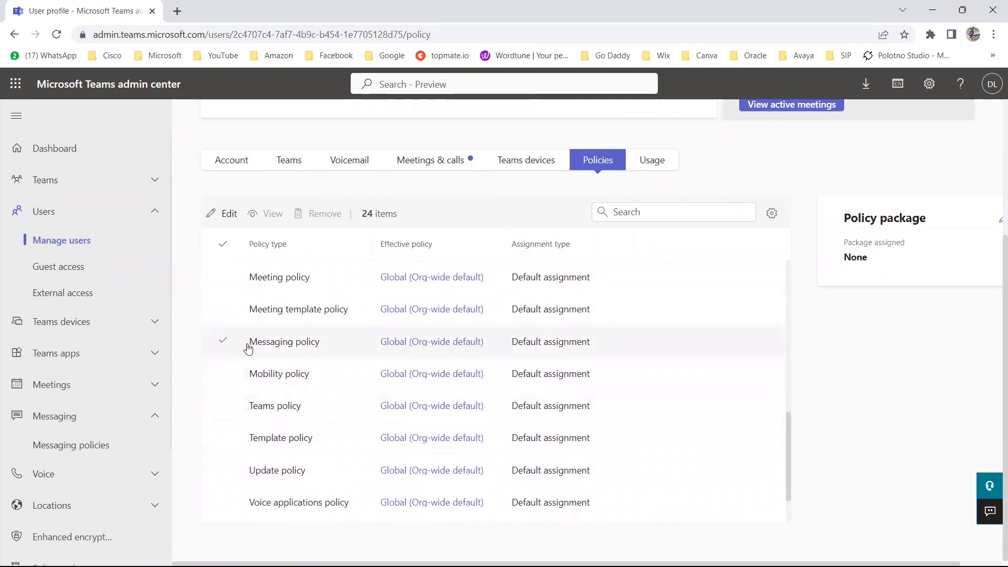
left_click(223, 344)
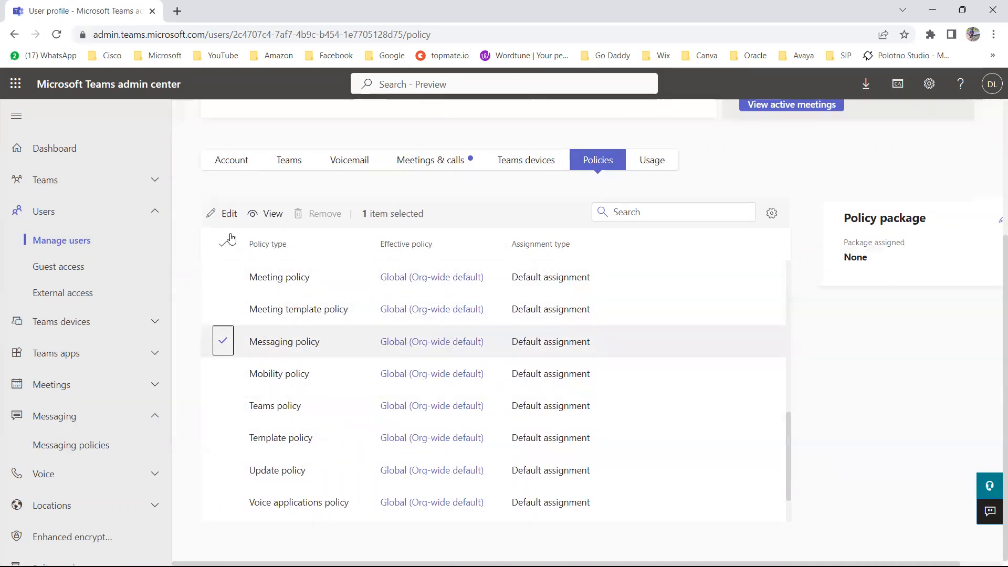
left_click(223, 216)
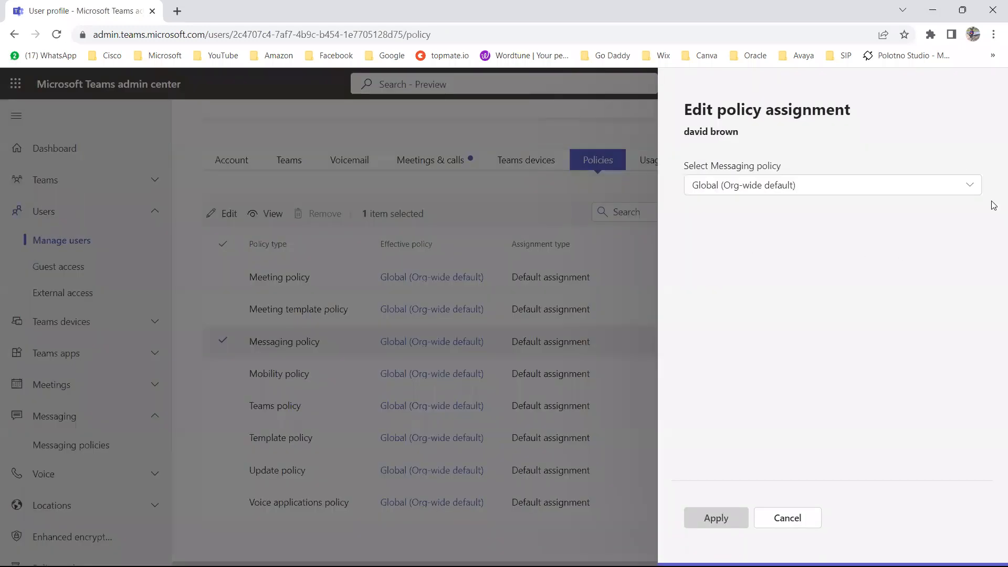
left_click(974, 188)
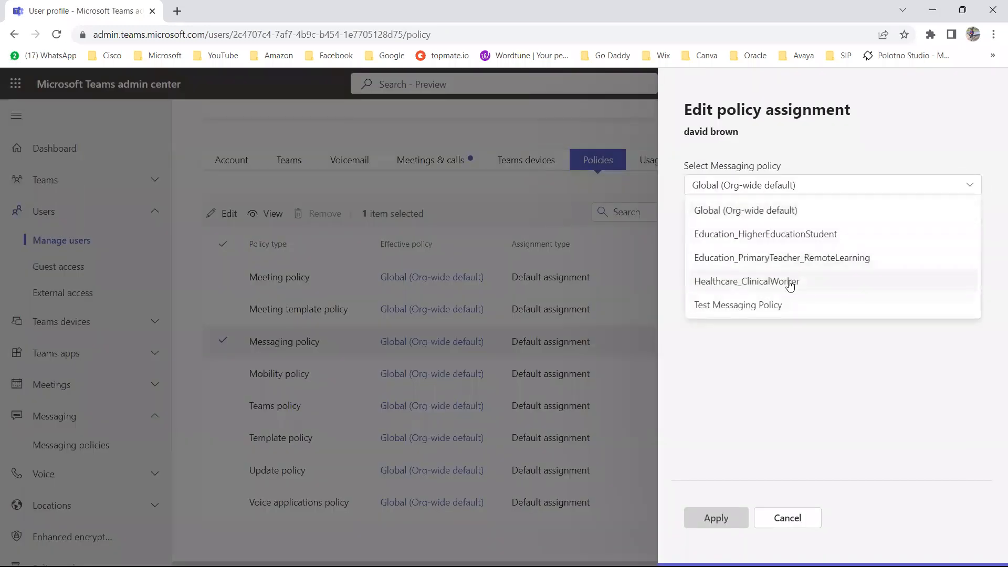
left_click(734, 304)
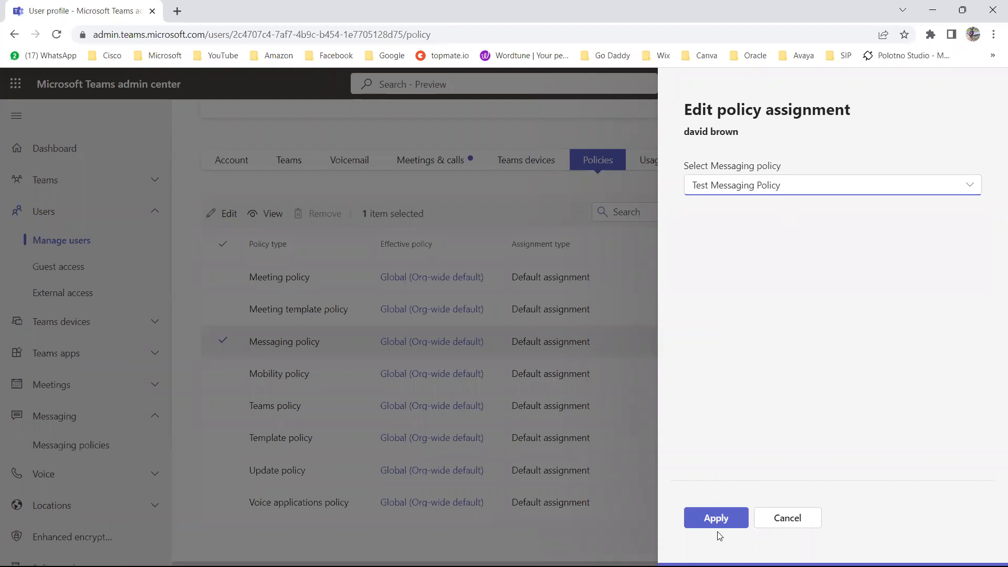
left_click(715, 518)
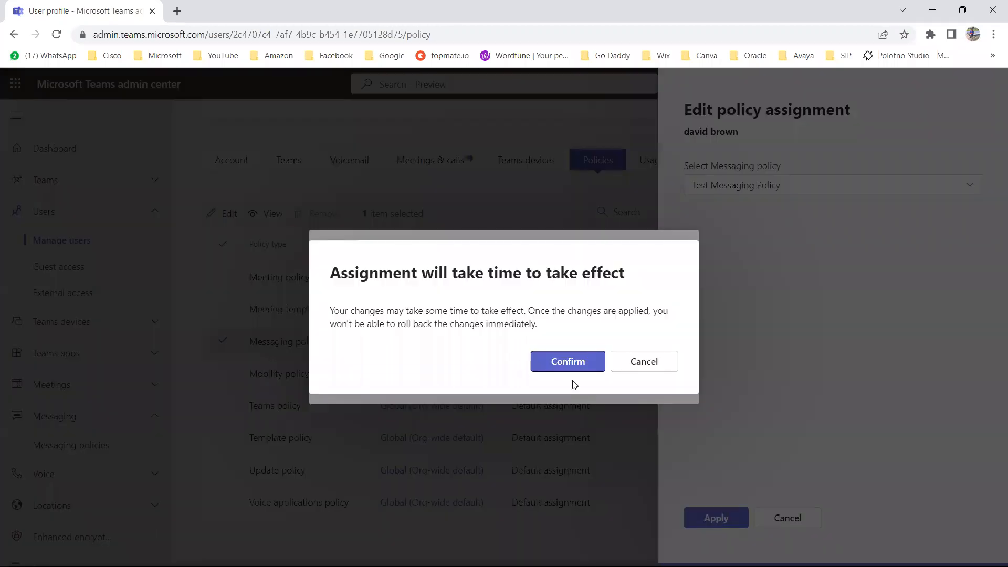
left_click(573, 361)
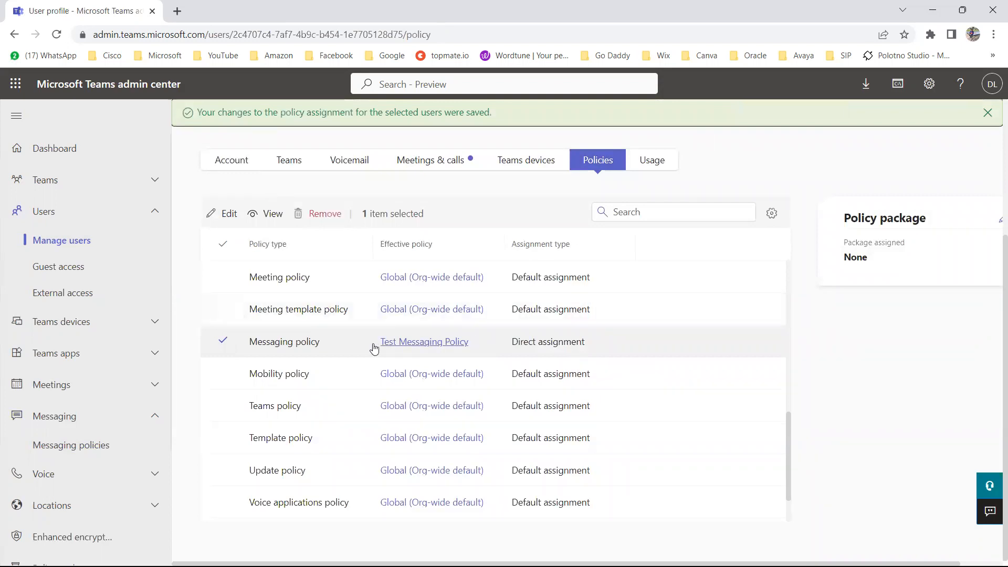
Step: Look through the user's full list of effective policies and return to the account details
scroll(525, 344, "up", 8)
scroll(525, 344, "down", 9)
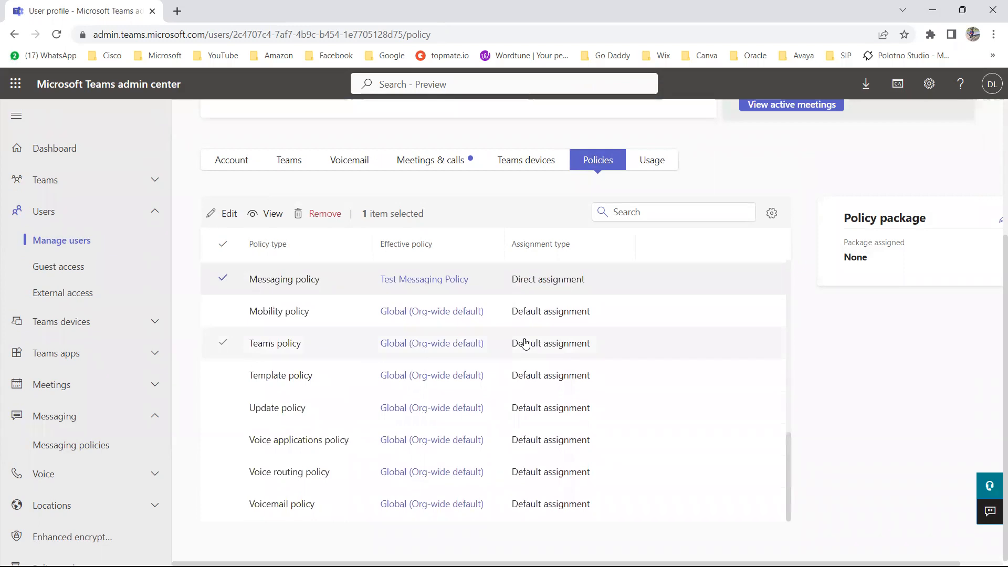
scroll(525, 344, "up", 5)
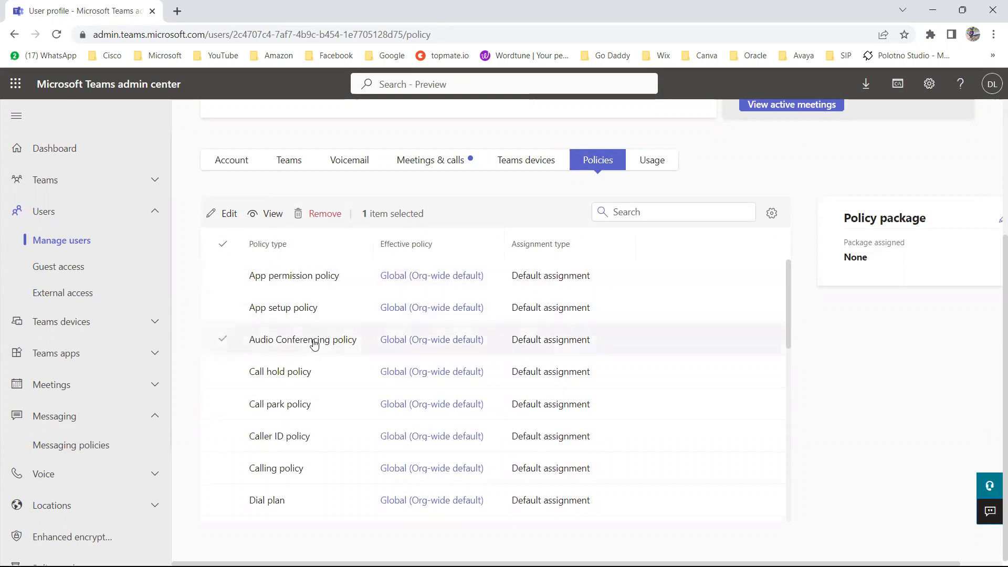
scroll(281, 326, "up", 4)
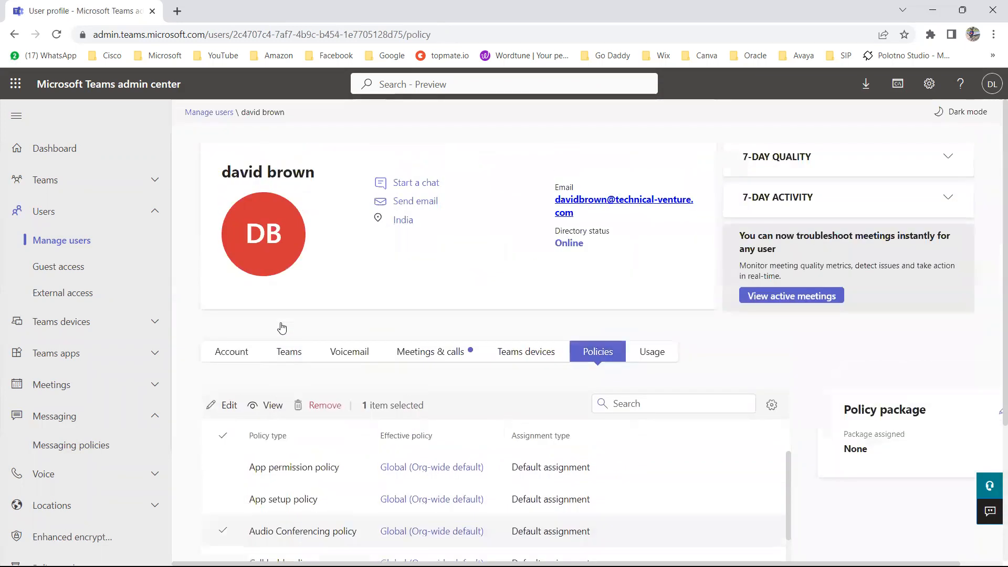
left_click(227, 355)
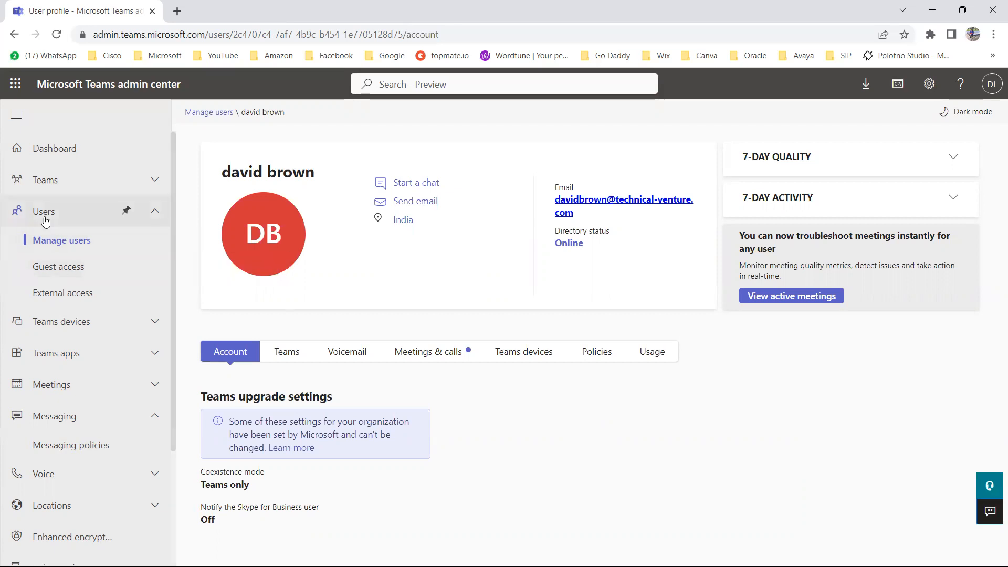
Step: Open the organization's Guest access settings and check the options offered for turning guest access on or off
left_click(67, 273)
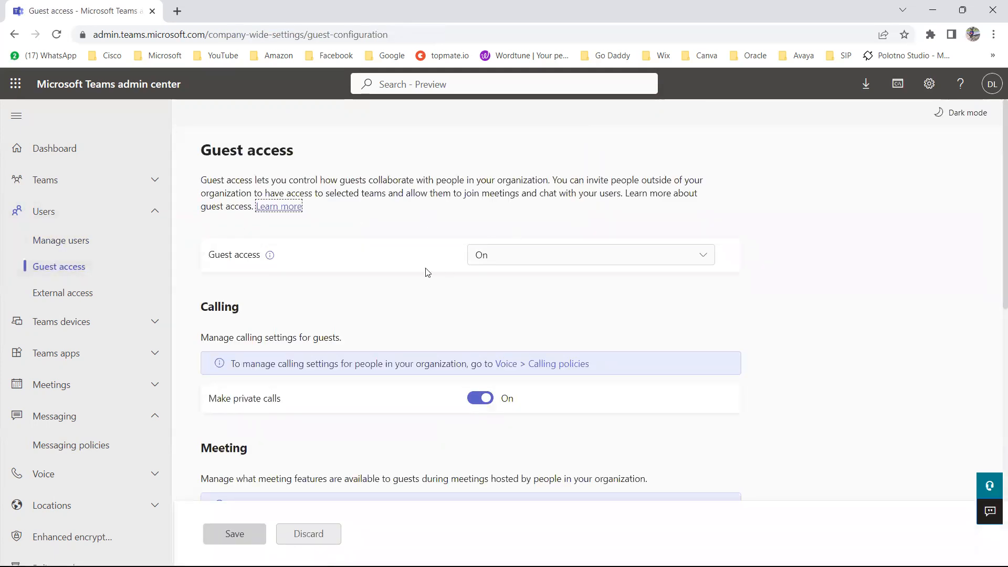
left_click(528, 256)
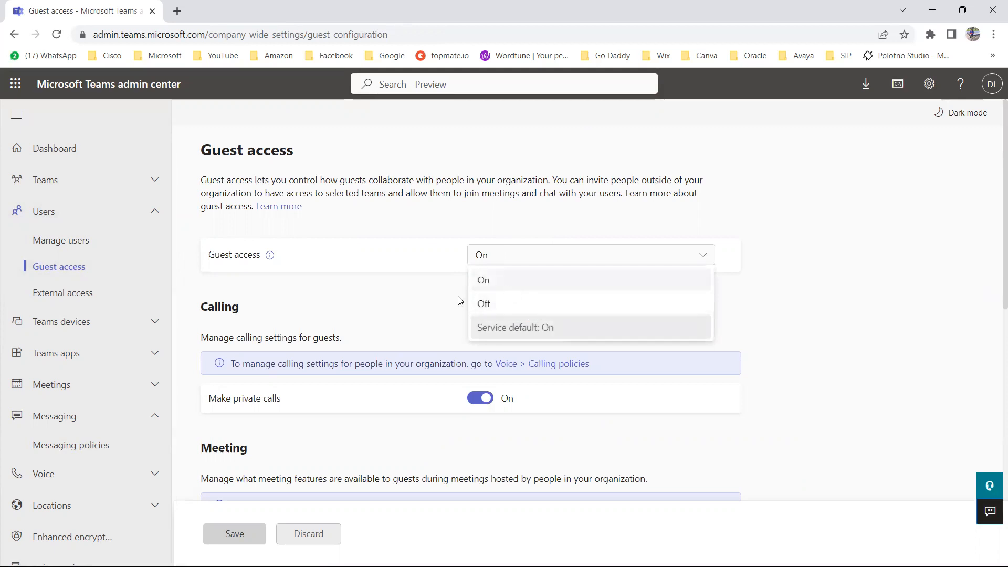
left_click(390, 299)
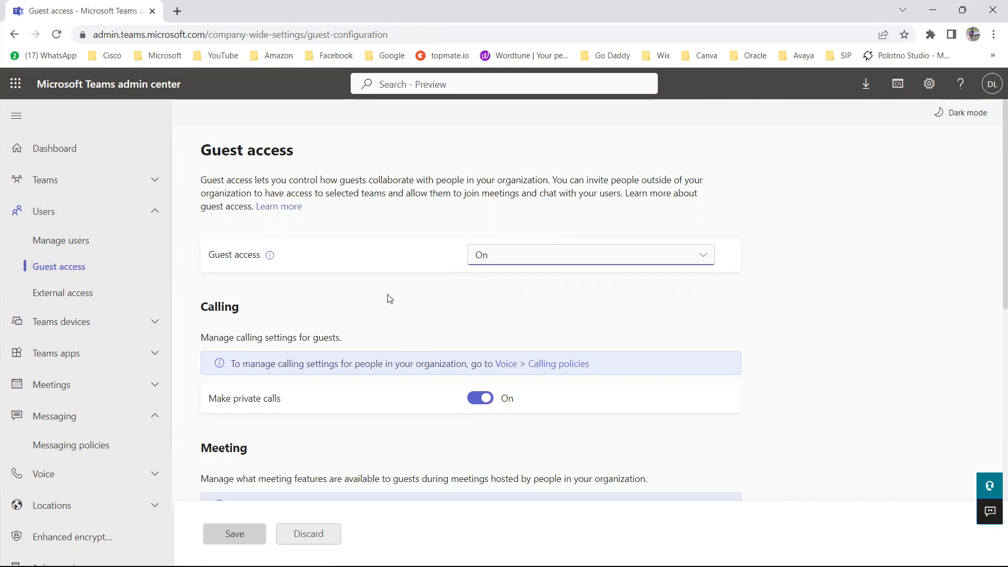
Step: Review the guest calling and meeting settings and set Screen sharing for guests to Not enabled
scroll(388, 297, "down", 2)
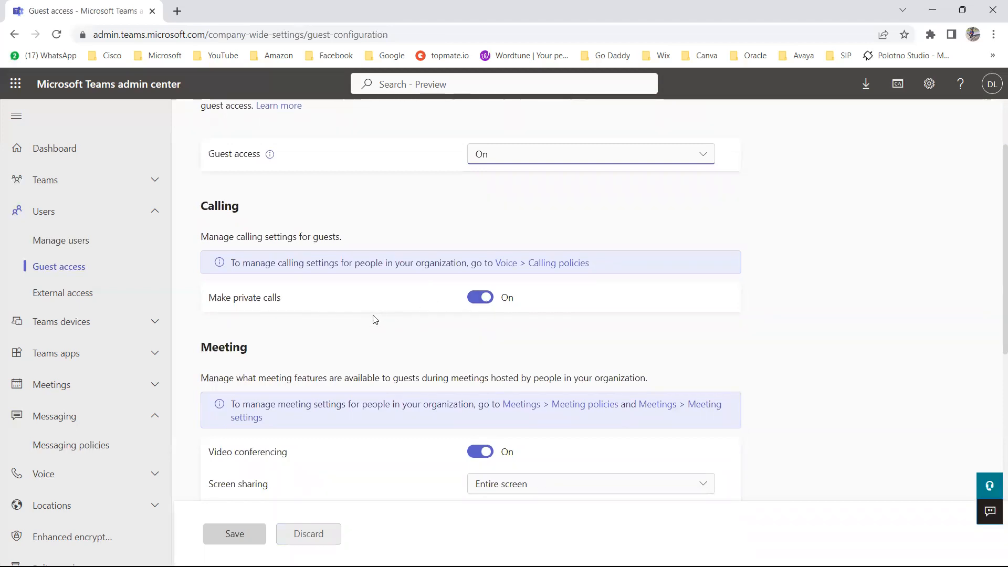
scroll(373, 318, "down", 1)
scroll(373, 318, "down", 1)
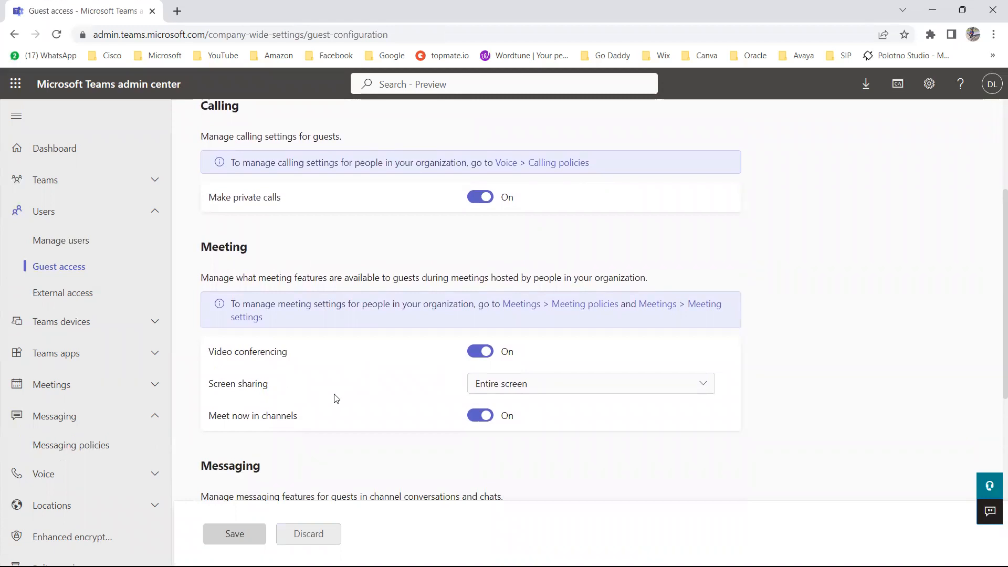
scroll(334, 398, "down", 1)
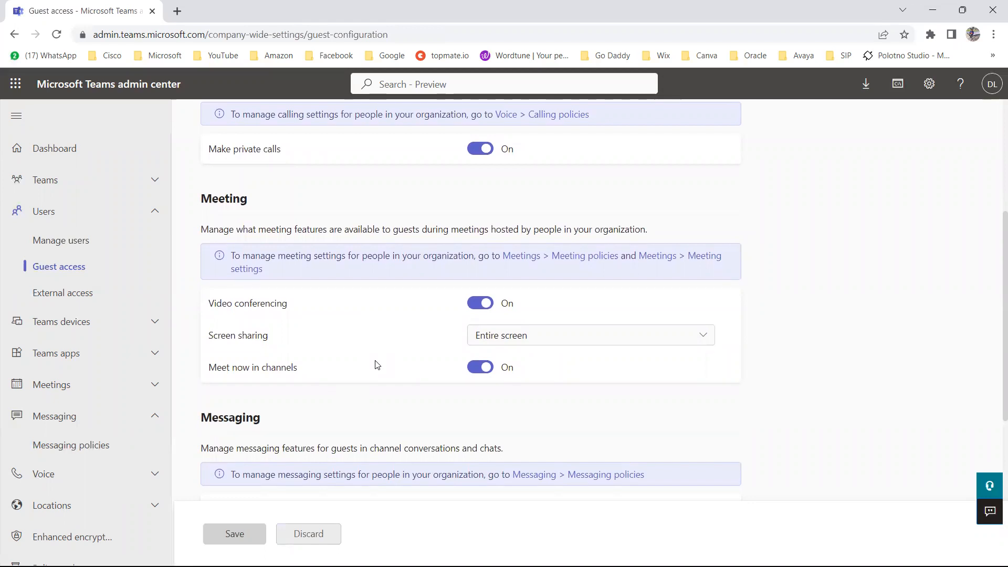
left_click(708, 338)
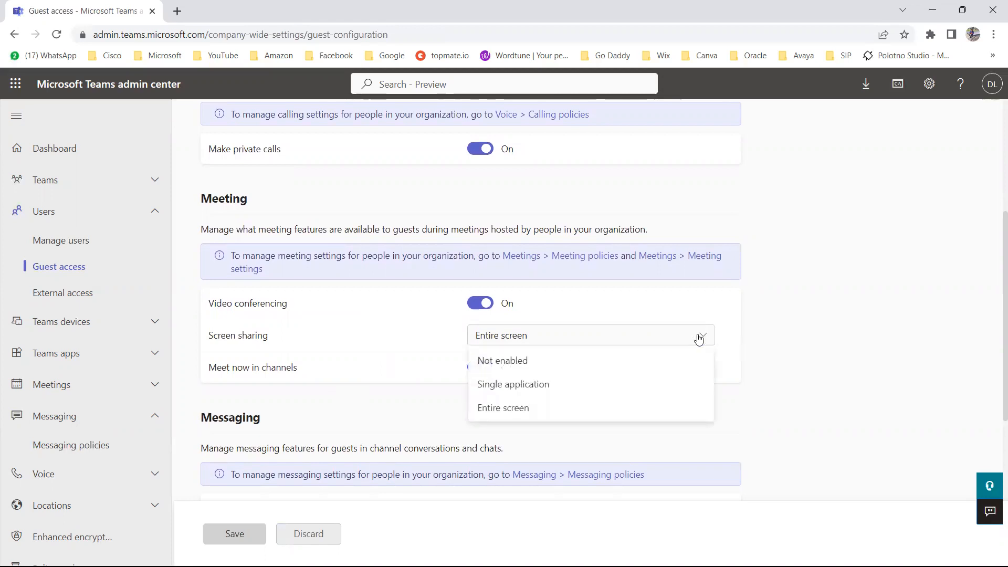
left_click(531, 366)
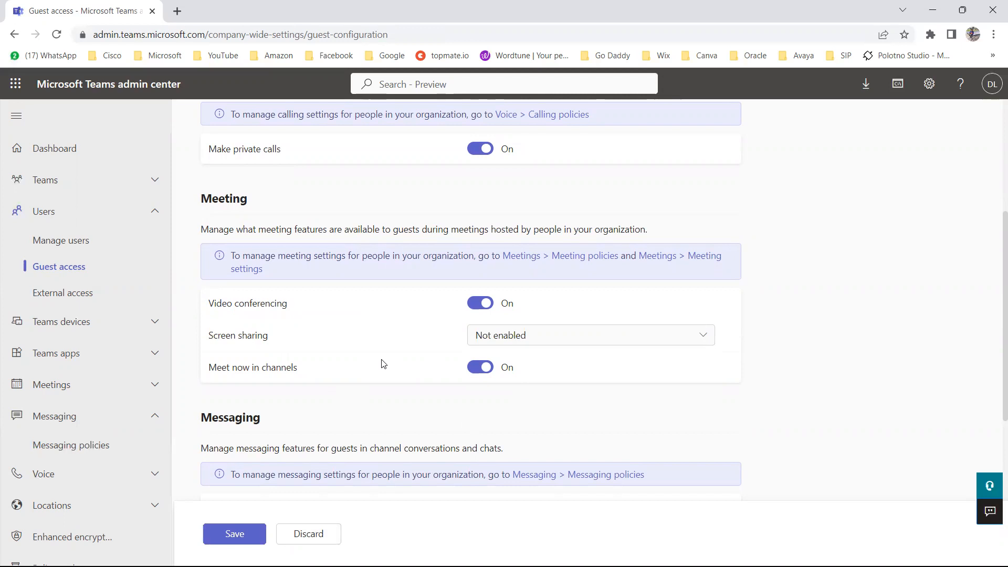
Step: Turn off Edit sent messages and Delete sent messages in the guest messaging settings
scroll(383, 363, "down", 3)
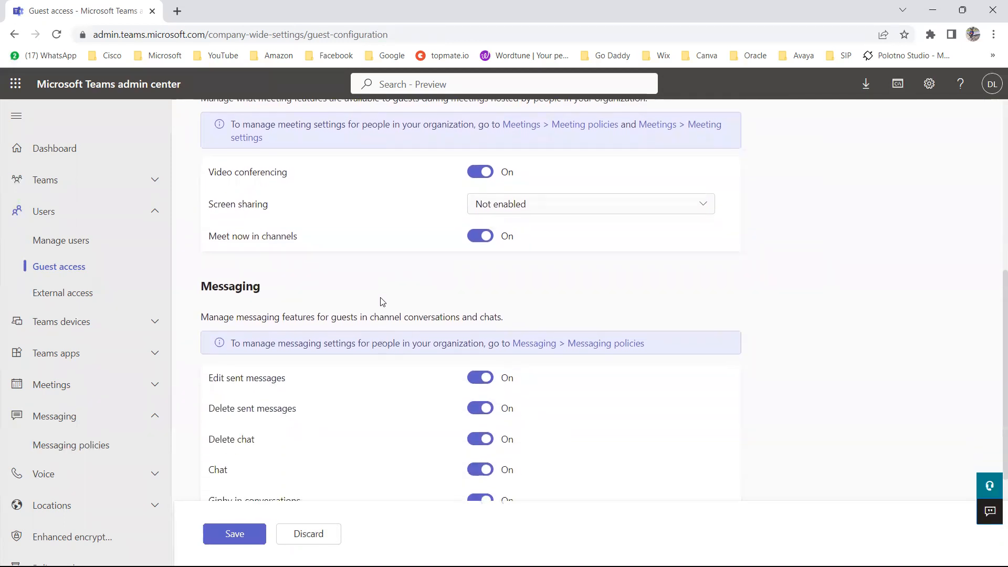
scroll(382, 301, "down", 3)
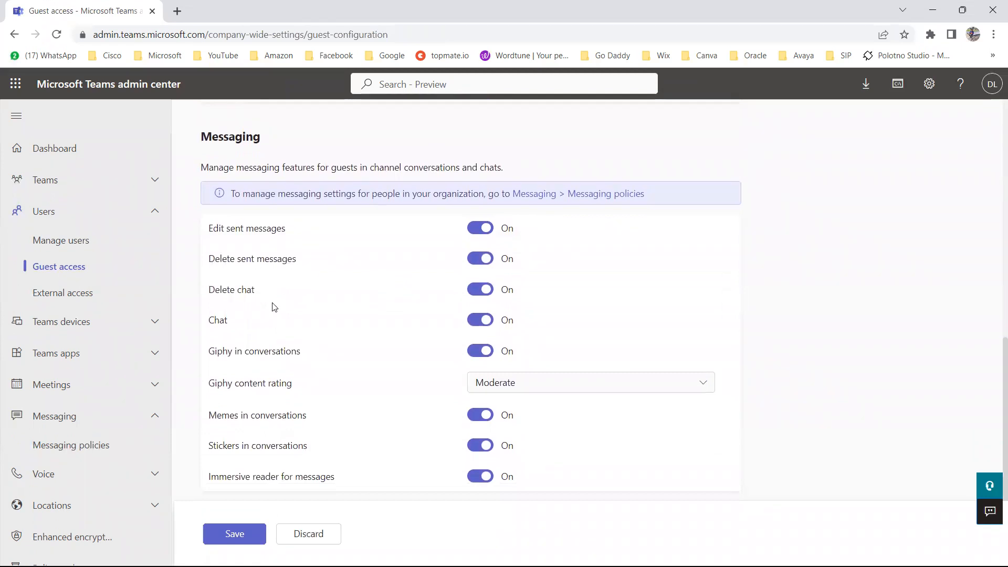
left_click(479, 229)
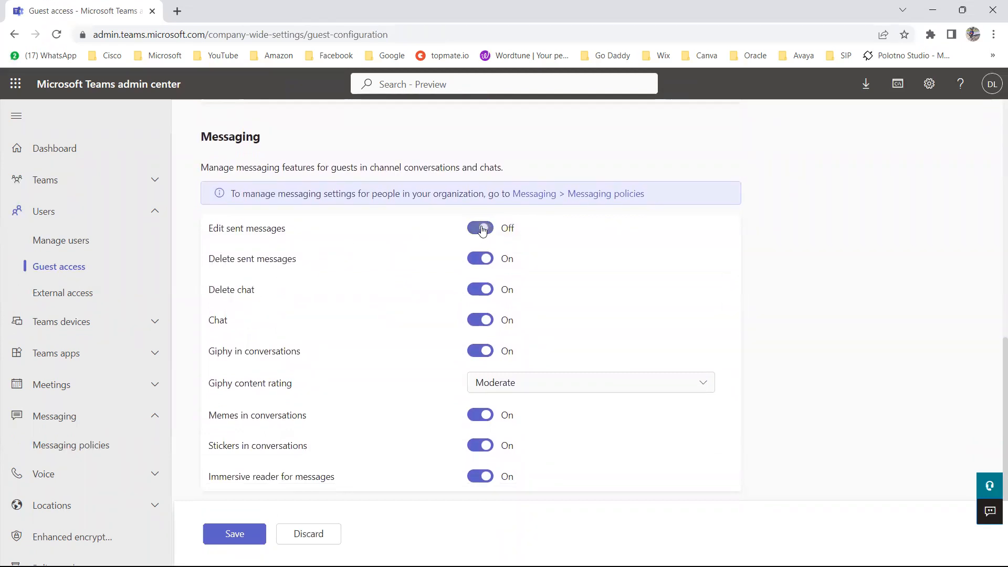
left_click(487, 260)
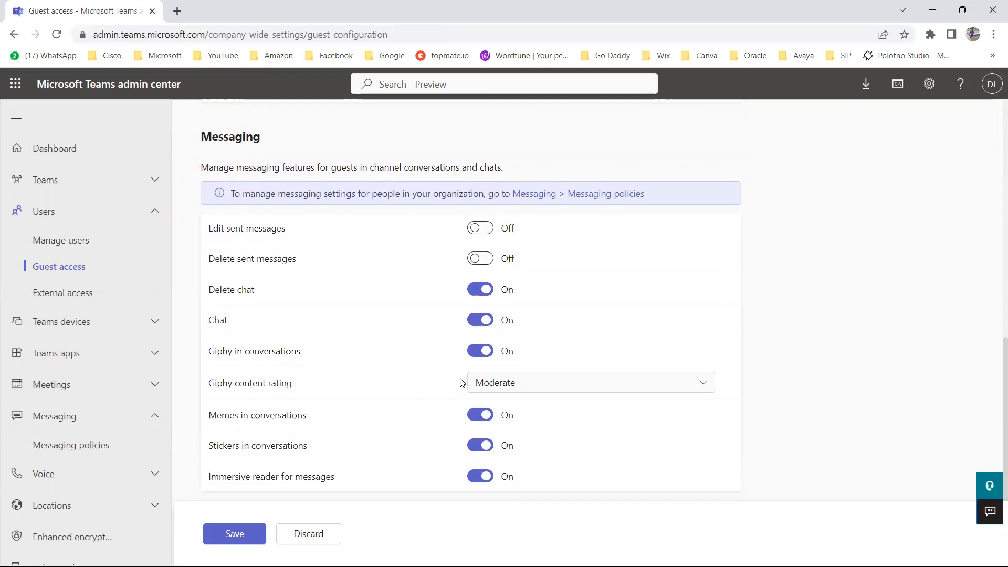
Step: Turn off Giphy, Stickers and Memes in conversations in the guest messaging settings
left_click(480, 352)
scroll(387, 358, "down", 1)
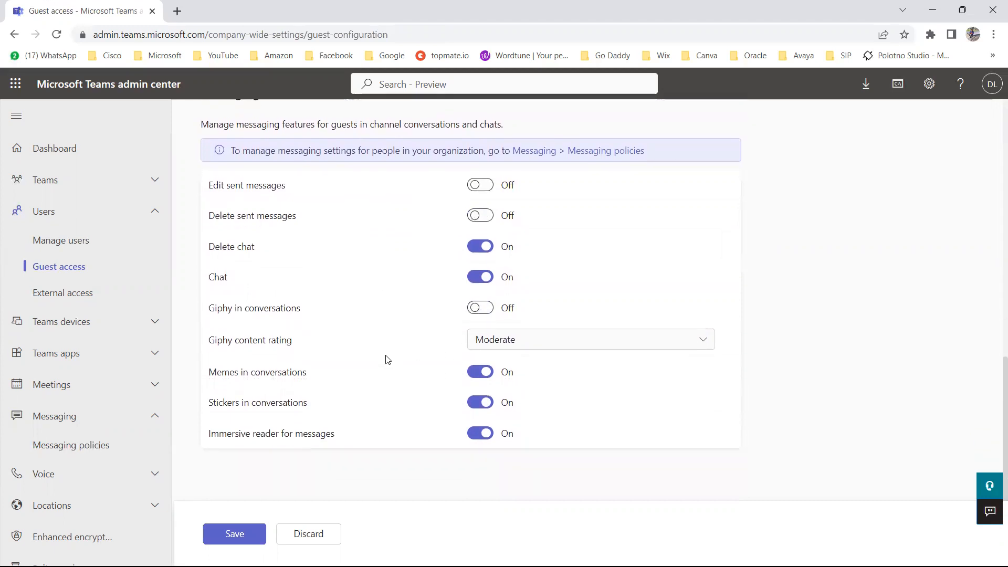
left_click(480, 403)
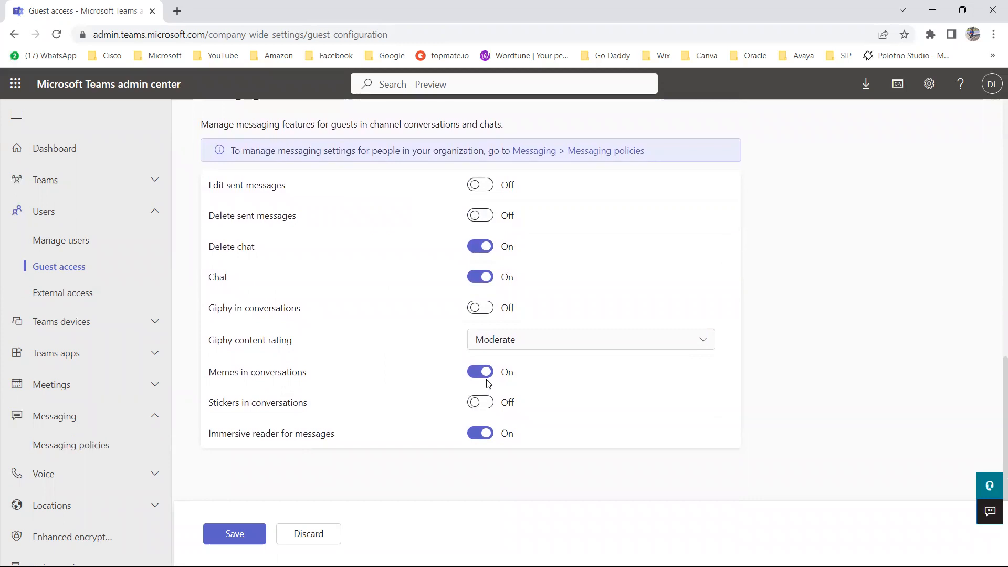
left_click(486, 379)
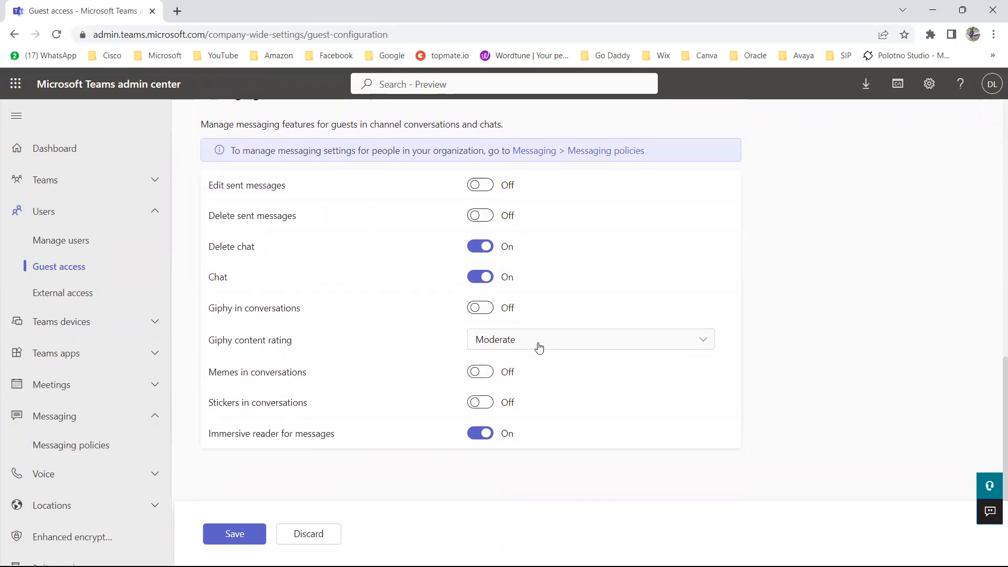
Step: Set the guest Giphy content rating to Strict, then save and confirm the guest access changes
left_click(535, 348)
left_click(504, 365)
left_click(233, 536)
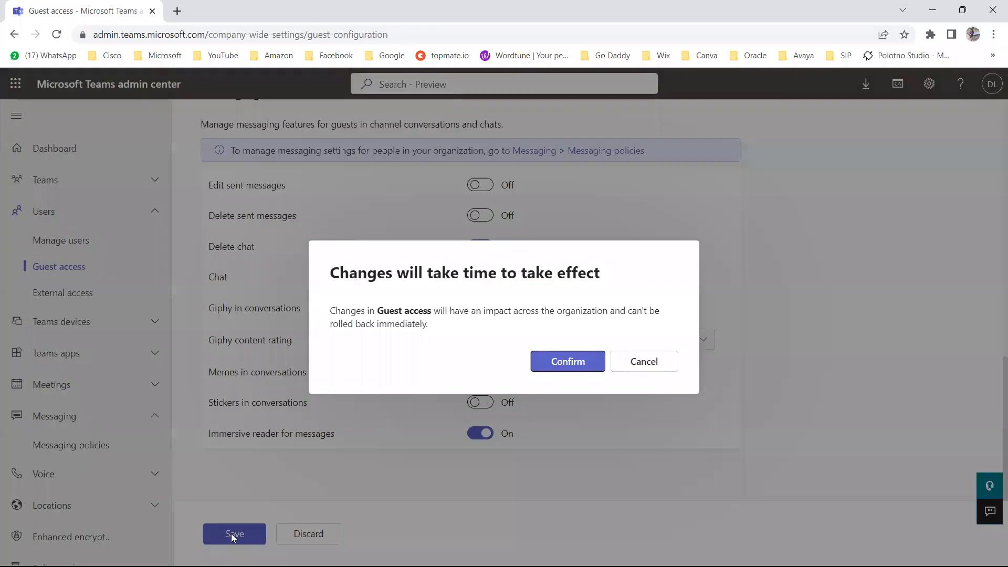
left_click(573, 362)
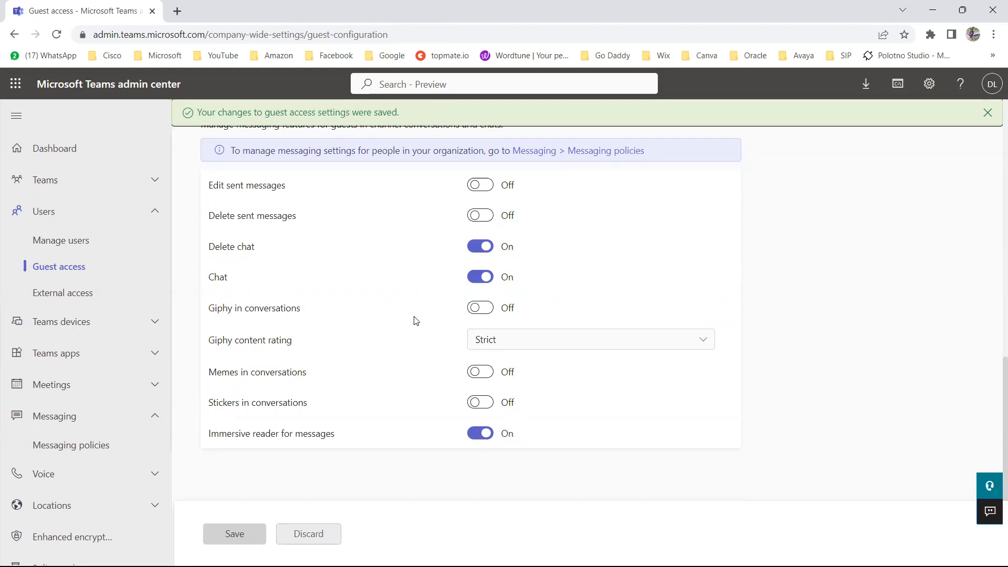
scroll(396, 278, "up", 15)
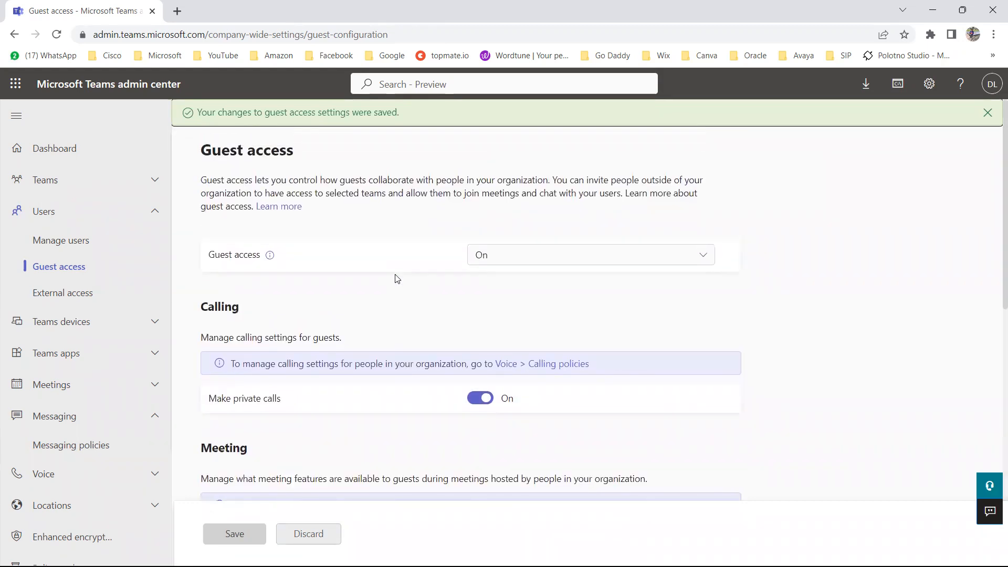
Step: Open the organization's External access settings and read the section on which external domains users have access to
left_click(97, 300)
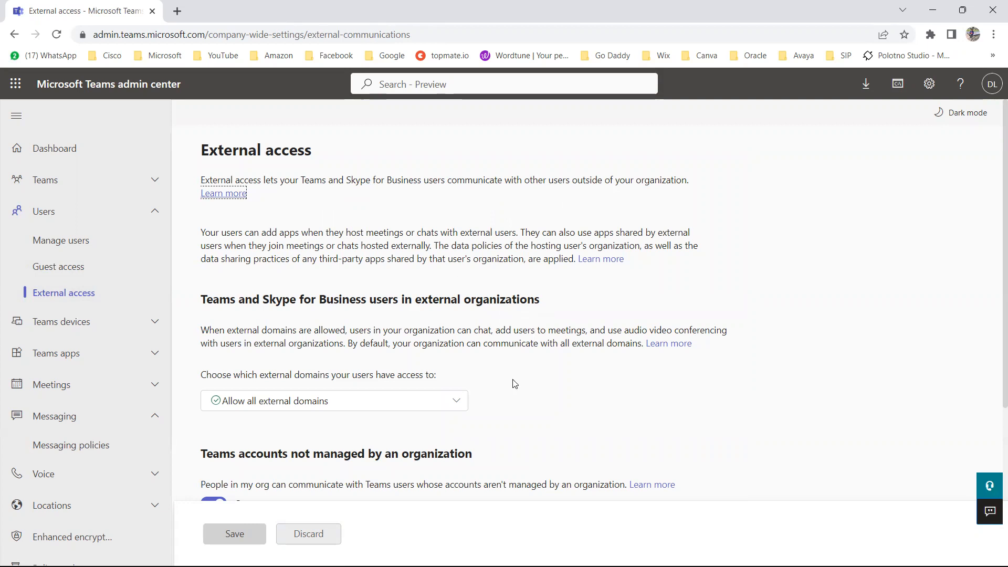
scroll(515, 384, "down", 3)
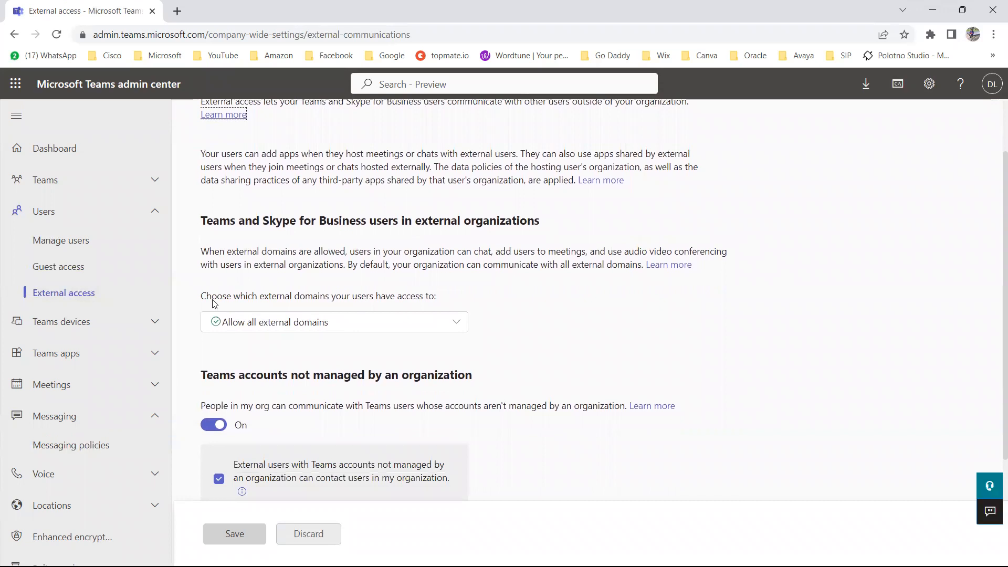
left_click(271, 295)
left_click_drag(272, 295, 300, 295)
left_click(512, 309)
Step: Try the Allow only specific external domains option and switch the selection back to Allow all external domains
left_click(458, 326)
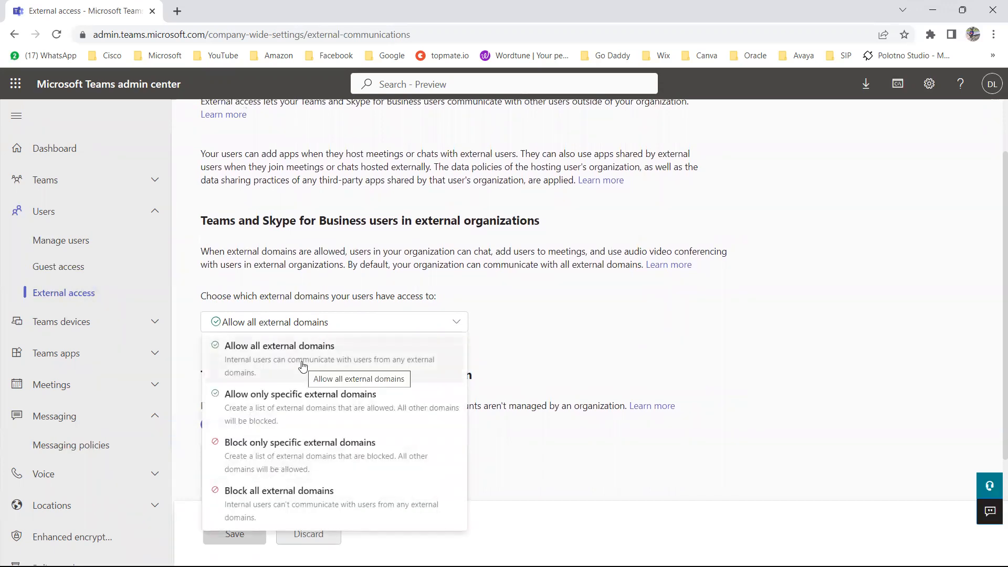
left_click(329, 417)
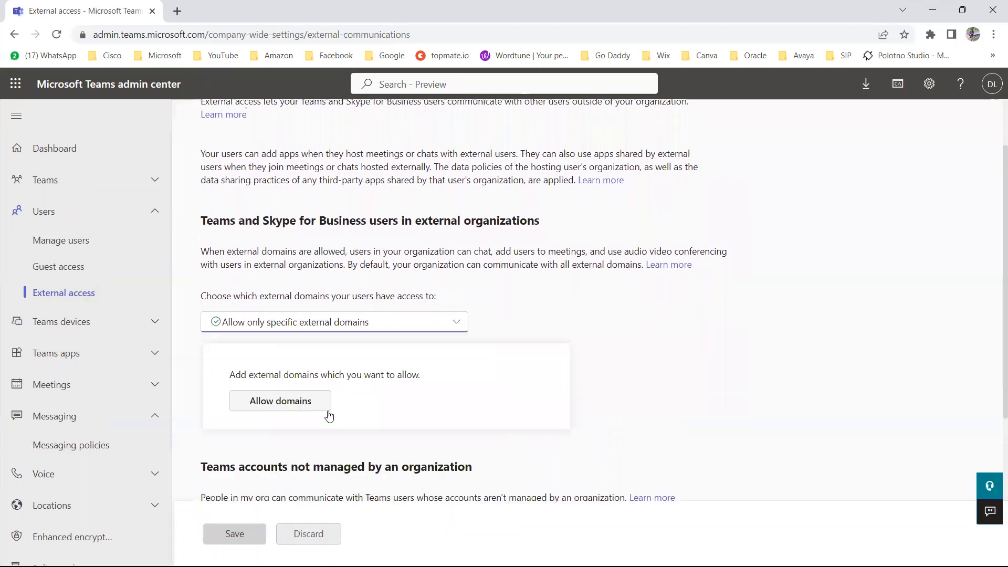
left_click(456, 328)
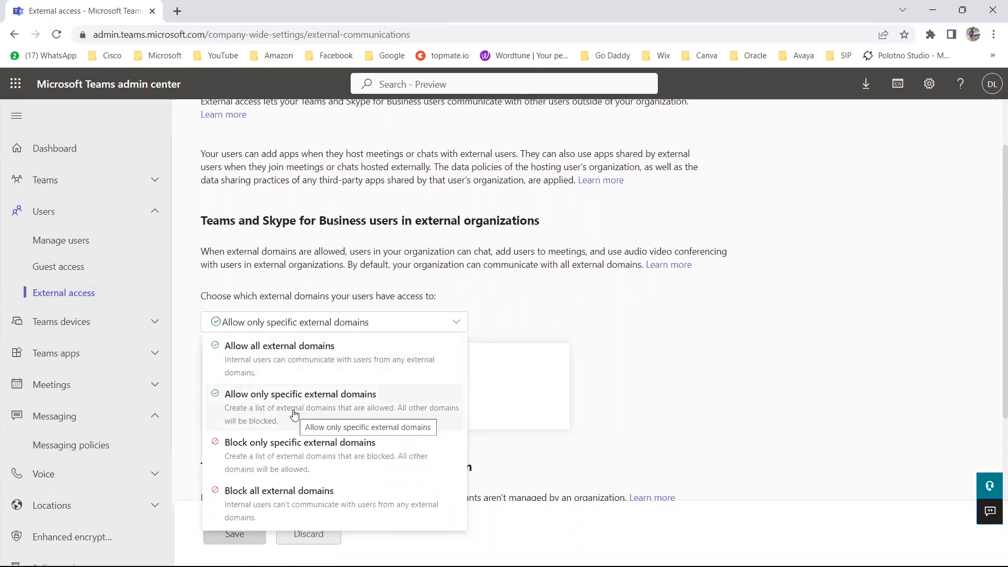
left_click(219, 347)
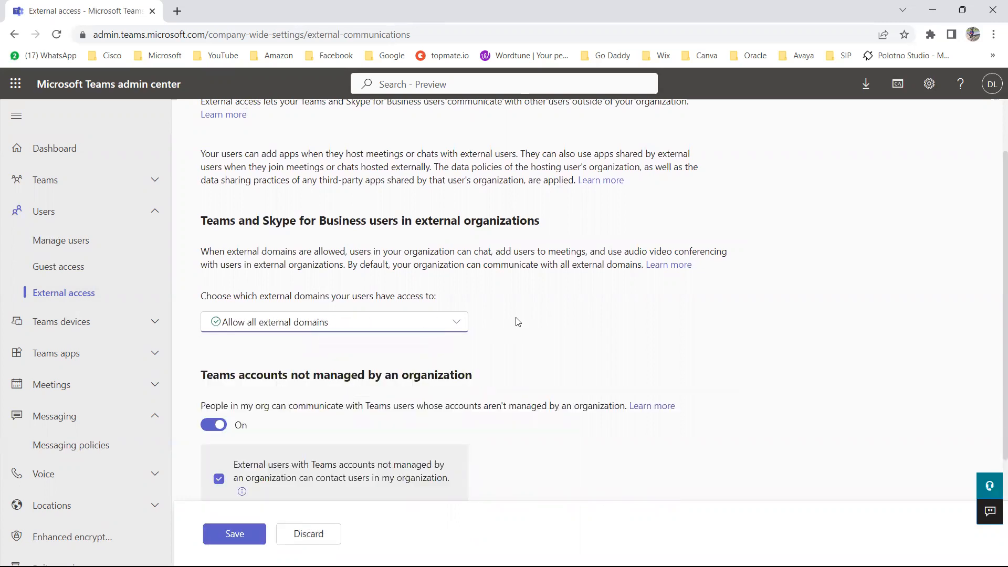
Step: Review the external access settings for Teams accounts not managed by an organization and for Skype users
scroll(520, 349, "down", 3)
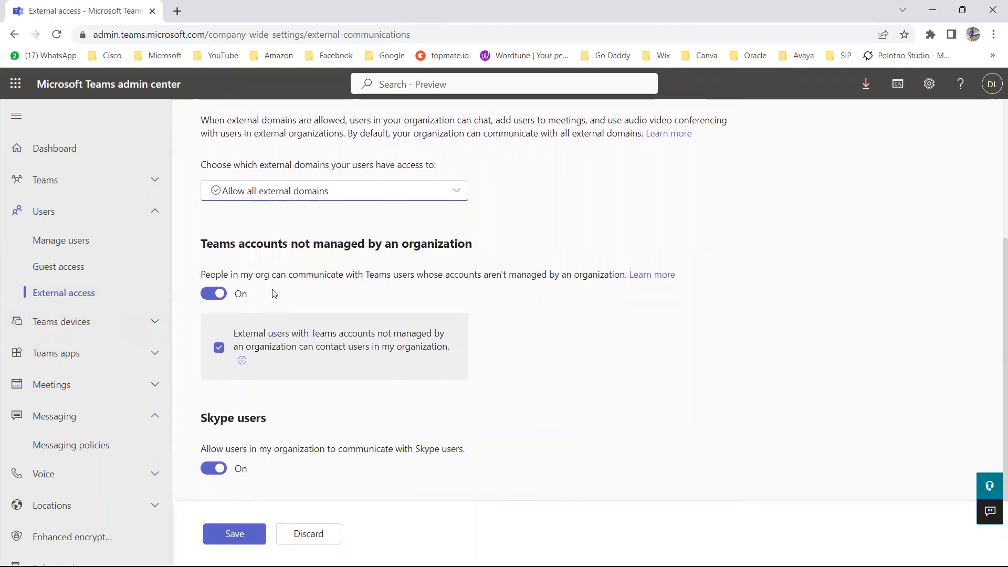
scroll(458, 420, "down", 1)
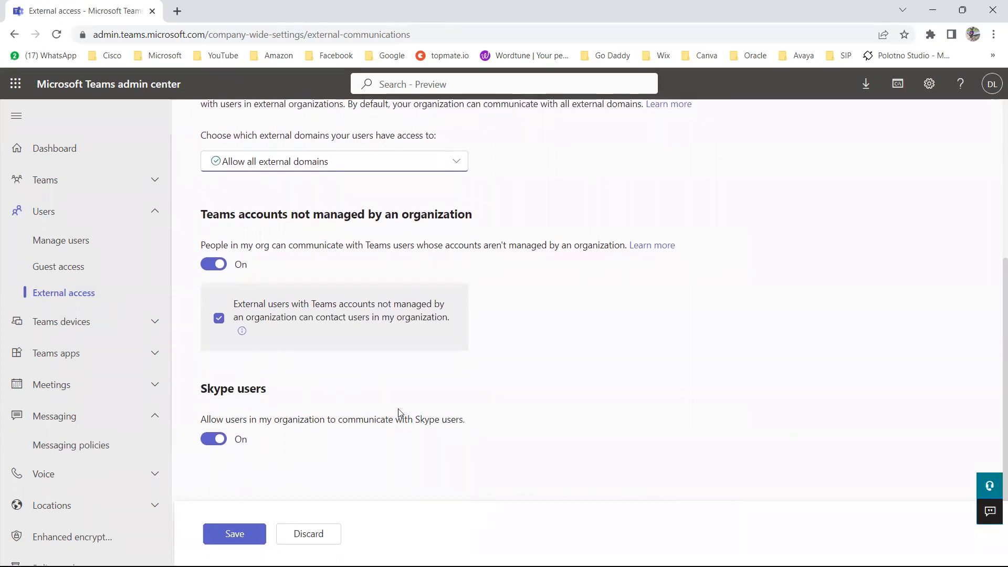
scroll(322, 366, "up", 1)
scroll(322, 366, "up", 5)
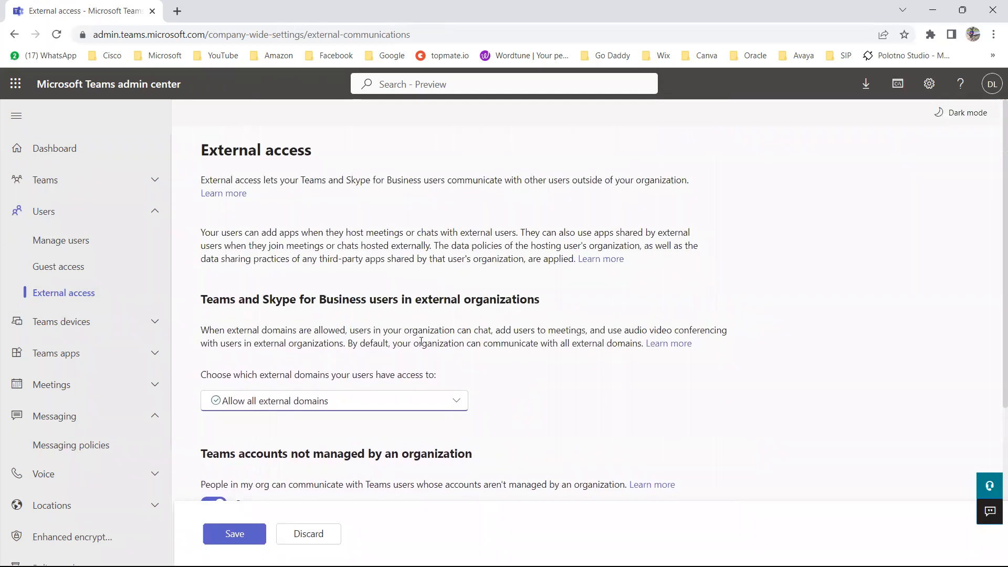
scroll(421, 341, "down", 5)
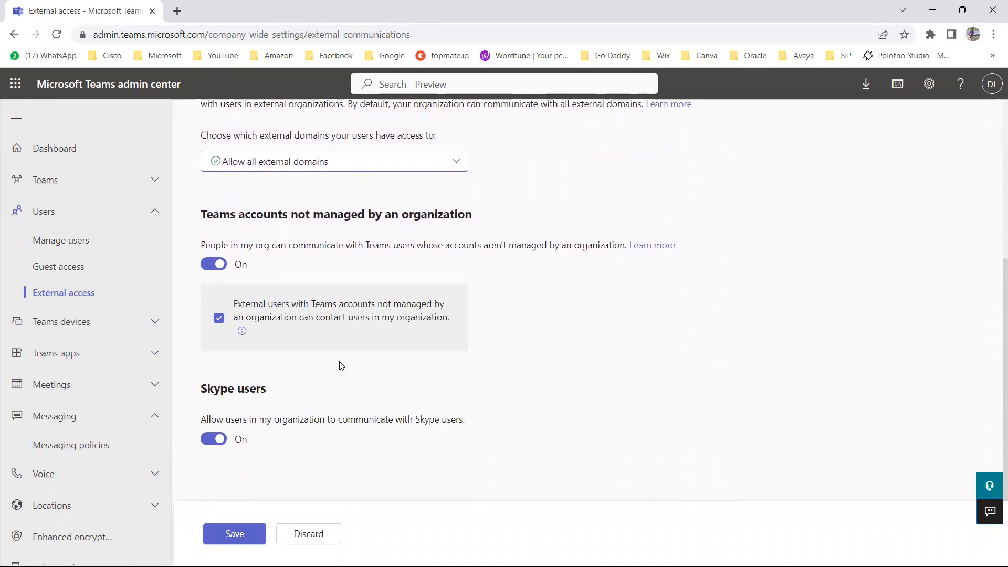
scroll(341, 366, "up", 1)
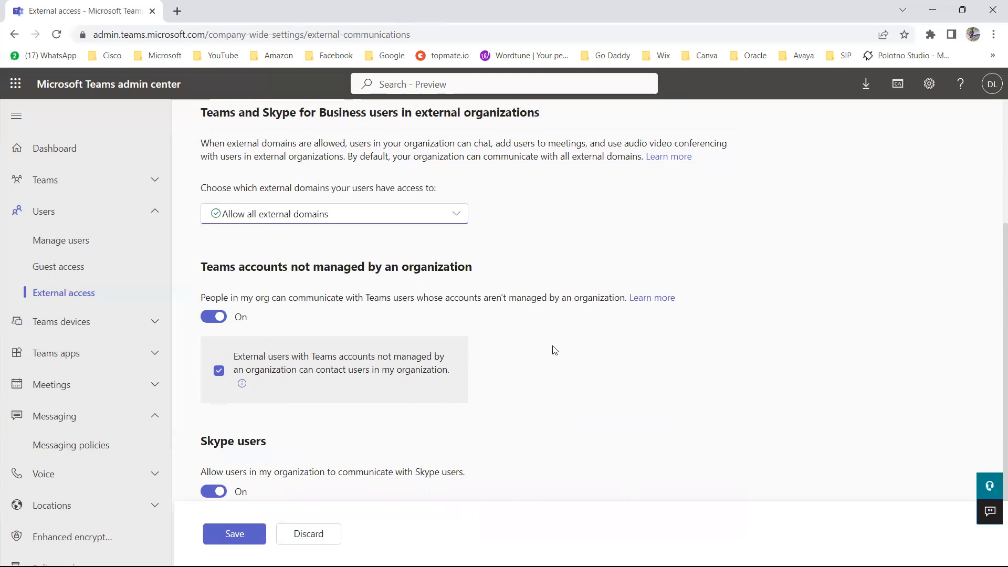
scroll(554, 349, "up", 4)
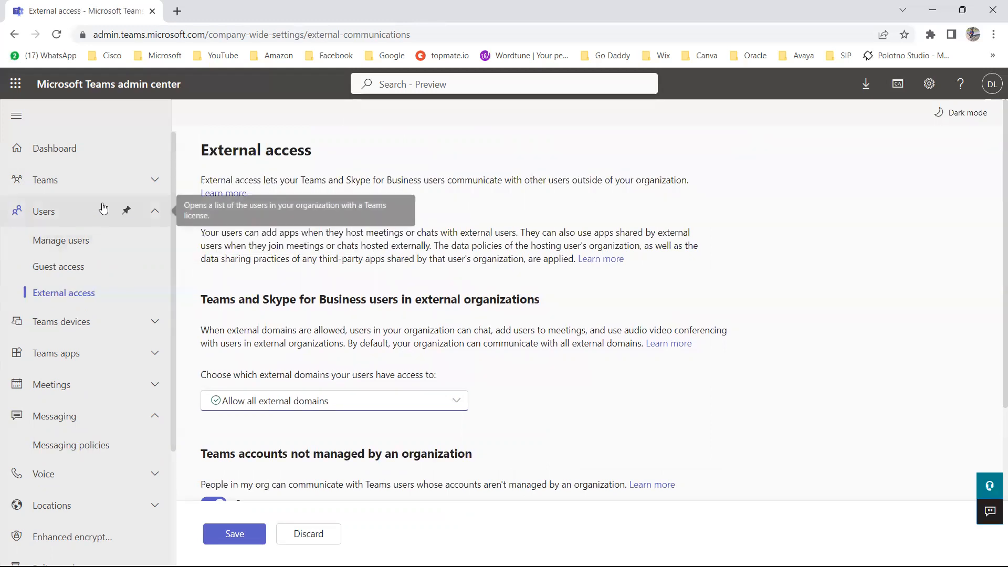
Step: Open the Policy packages page, discarding the unsaved External access changes
left_click(87, 211)
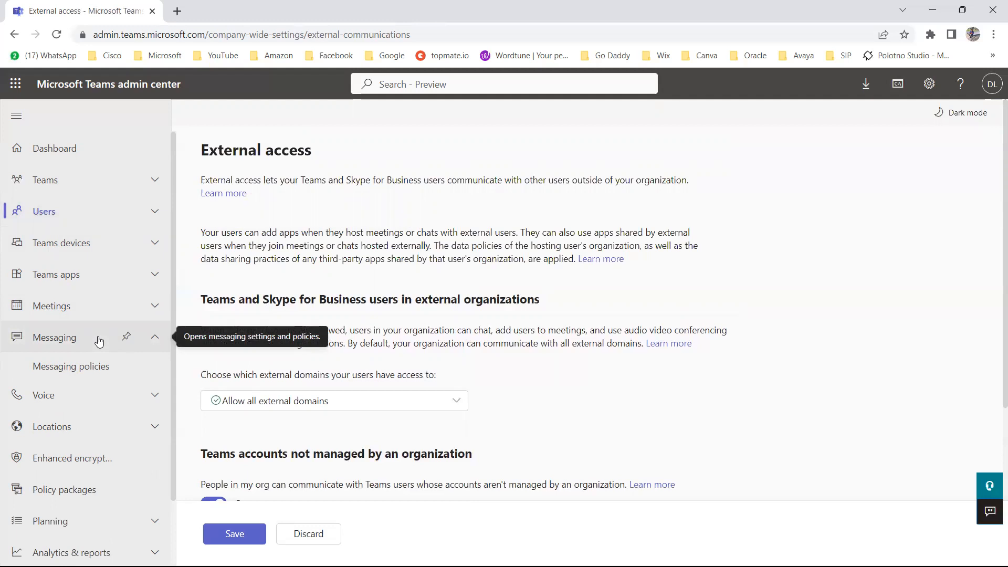
scroll(99, 340, "down", 2)
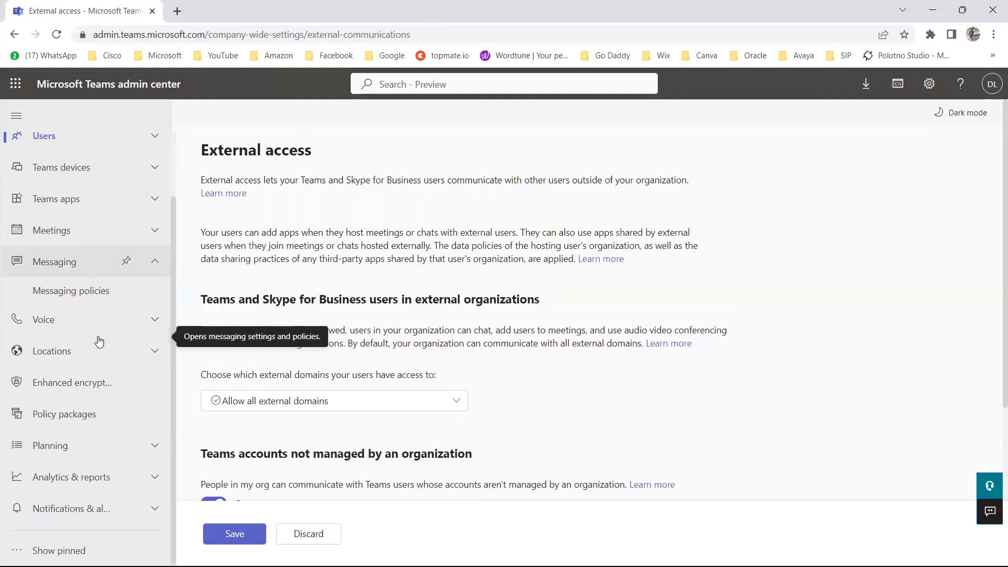
left_click(78, 420)
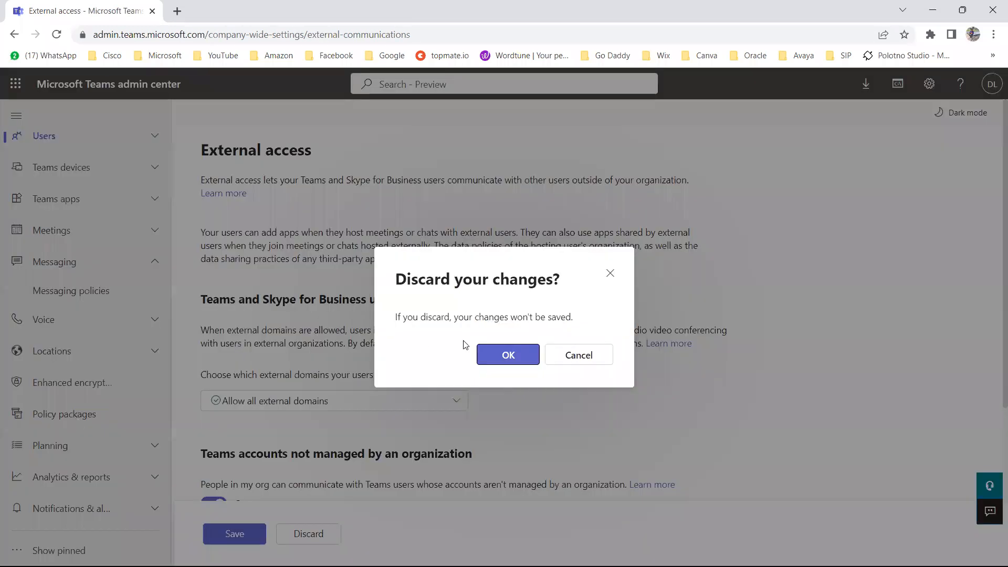
left_click(517, 355)
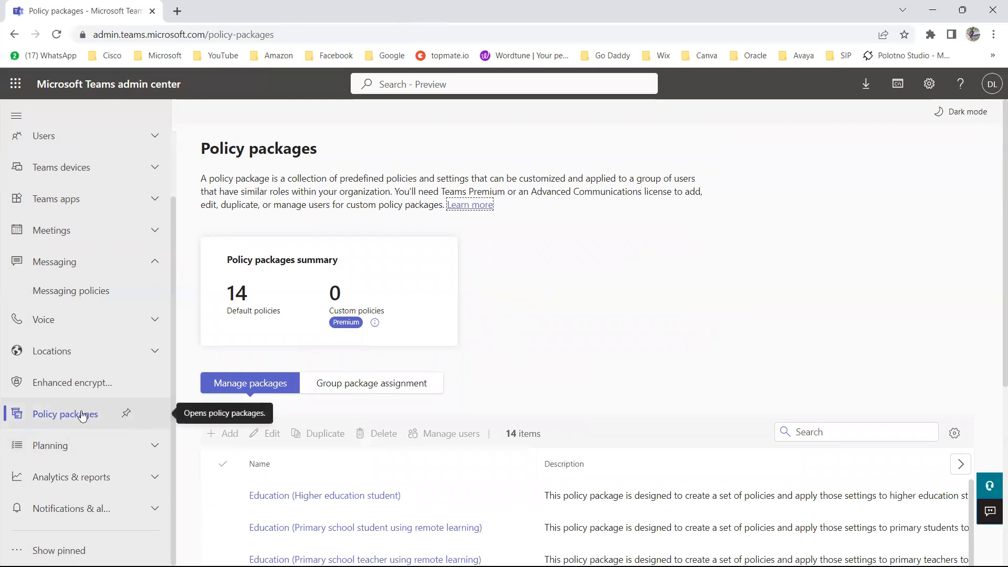
Step: Look through the list of policy packages and read the description of what a policy package is
scroll(557, 326, "down", 3)
scroll(558, 326, "down", 2)
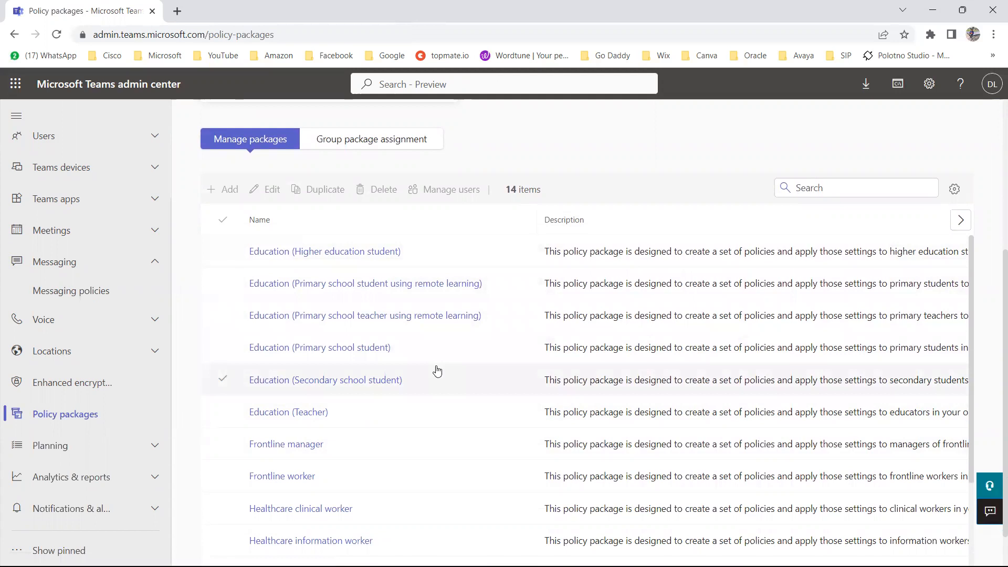
scroll(437, 371, "down", 1)
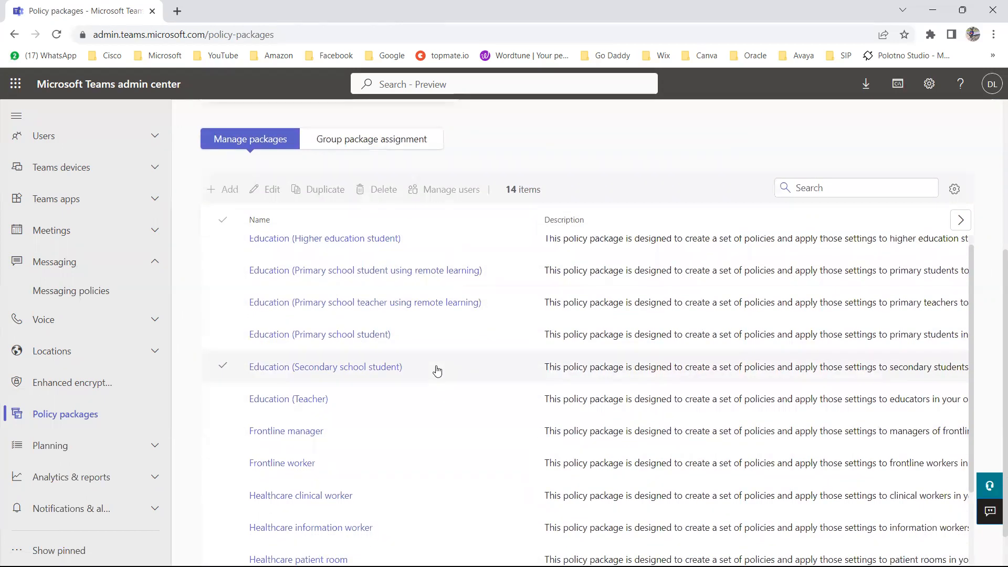
scroll(436, 372, "up", 1)
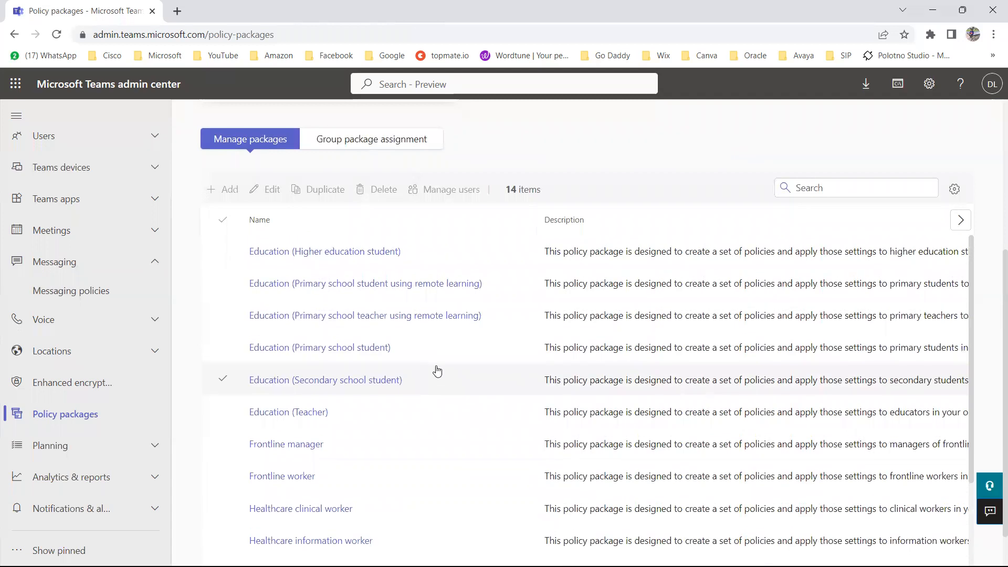
scroll(437, 371, "up", 5)
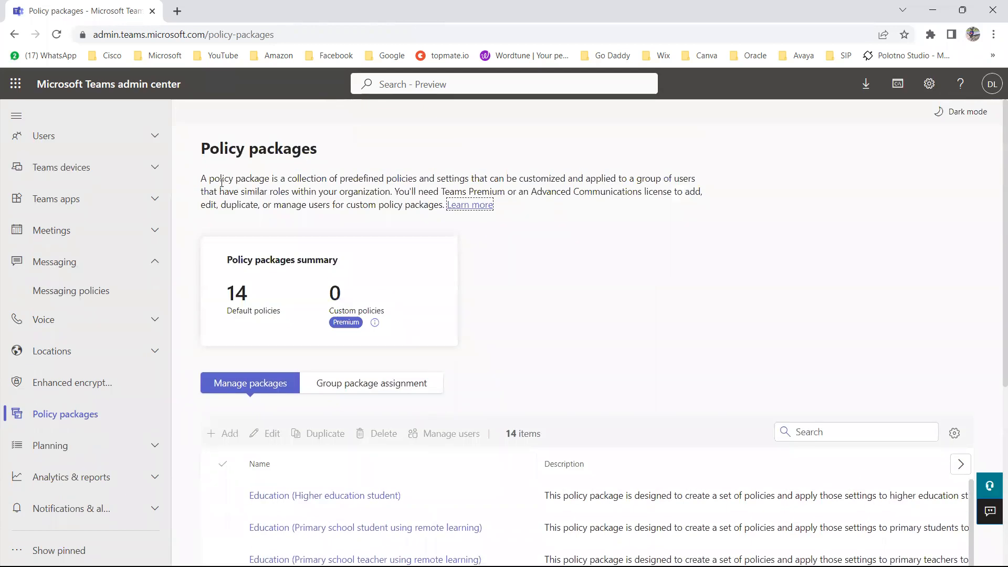
left_click_drag(209, 180, 270, 179)
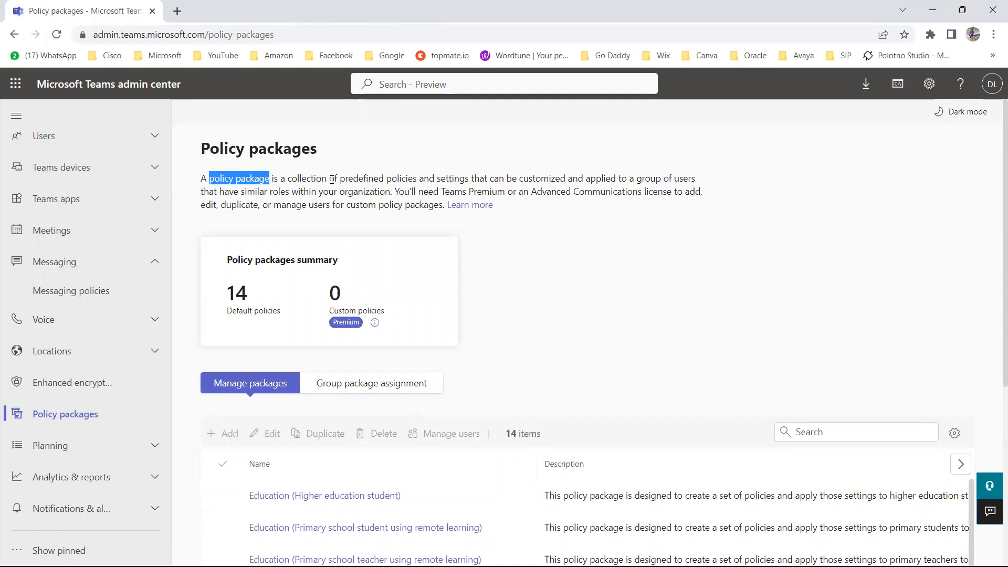
left_click_drag(340, 179, 393, 193)
left_click(552, 319)
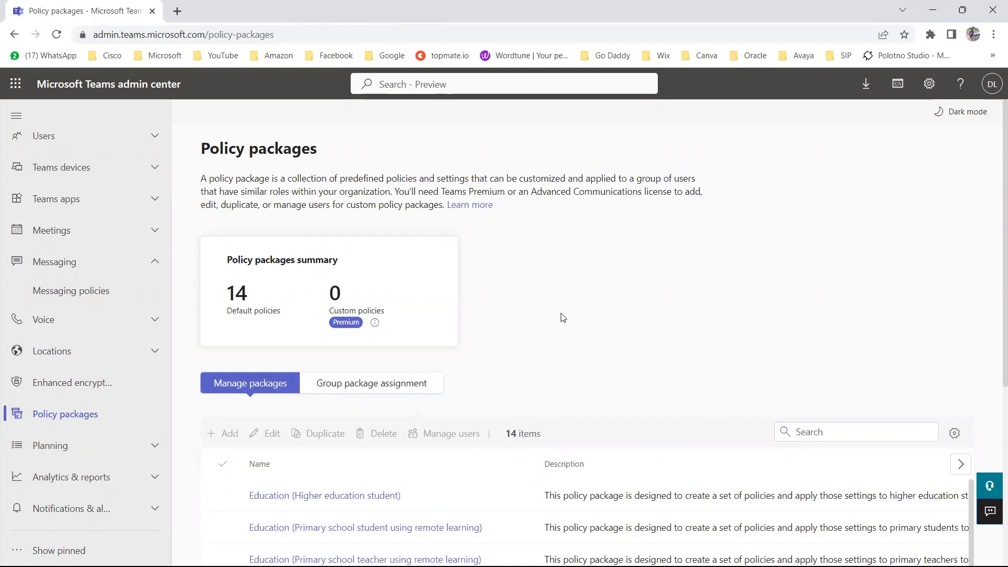
scroll(563, 317, "down", 2)
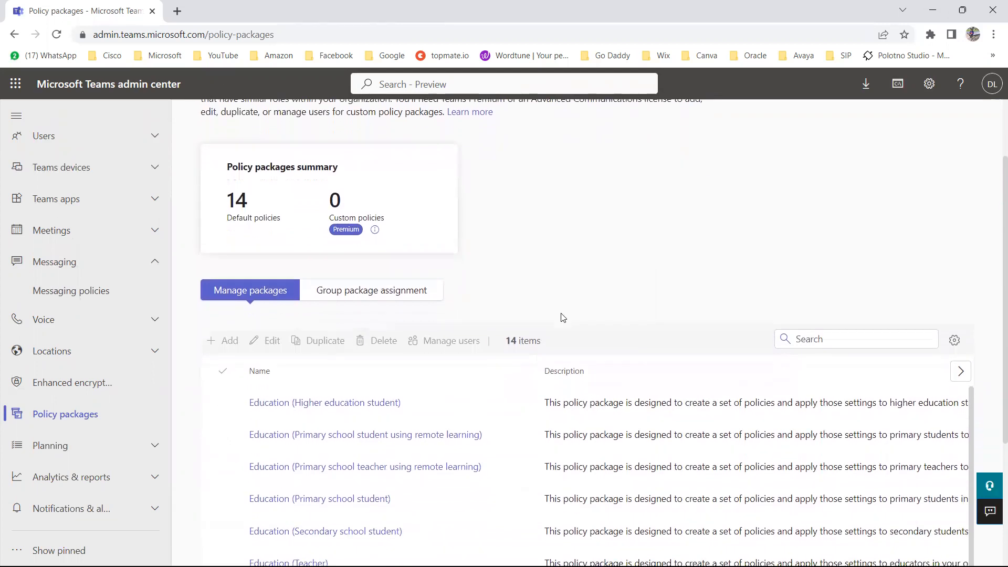
Step: Open the Education (Higher education student) package and examine its assigned policies
left_click(337, 404)
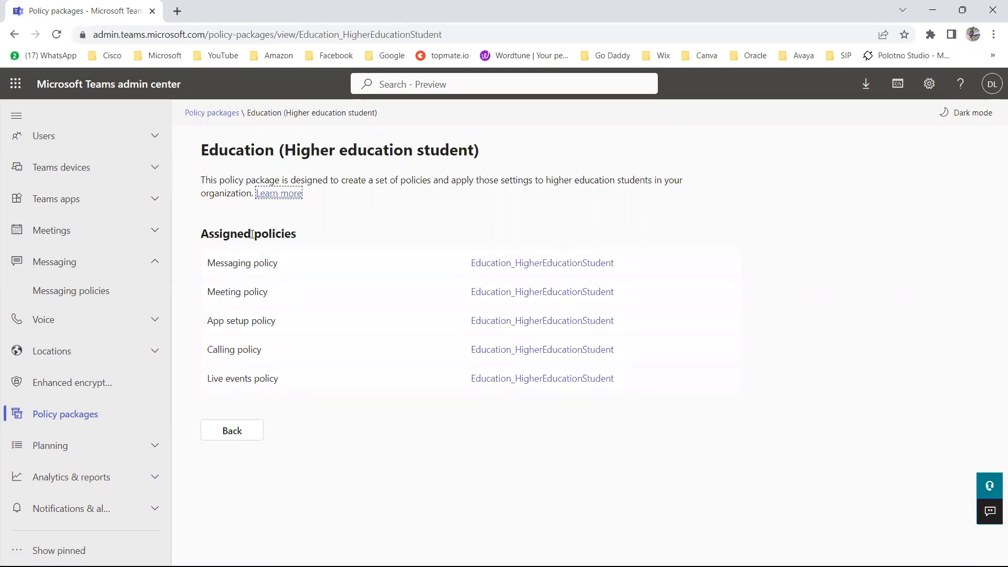
left_click(204, 150)
left_click_drag(203, 150, 497, 154)
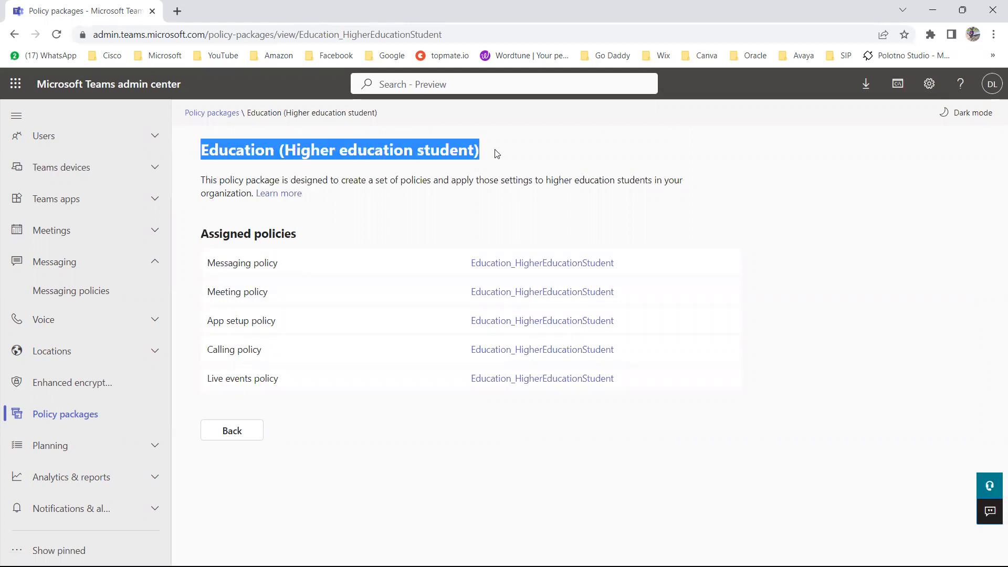
left_click(397, 414)
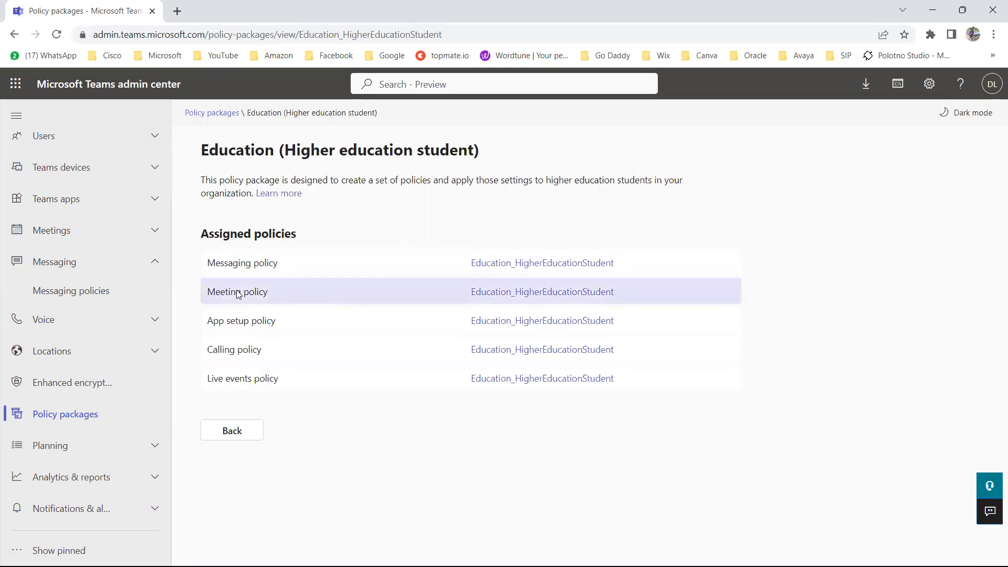
Step: Open the package's meeting policy and try turning off Outlook add-in, Channel meeting scheduling and Meeting registration
left_click(544, 296)
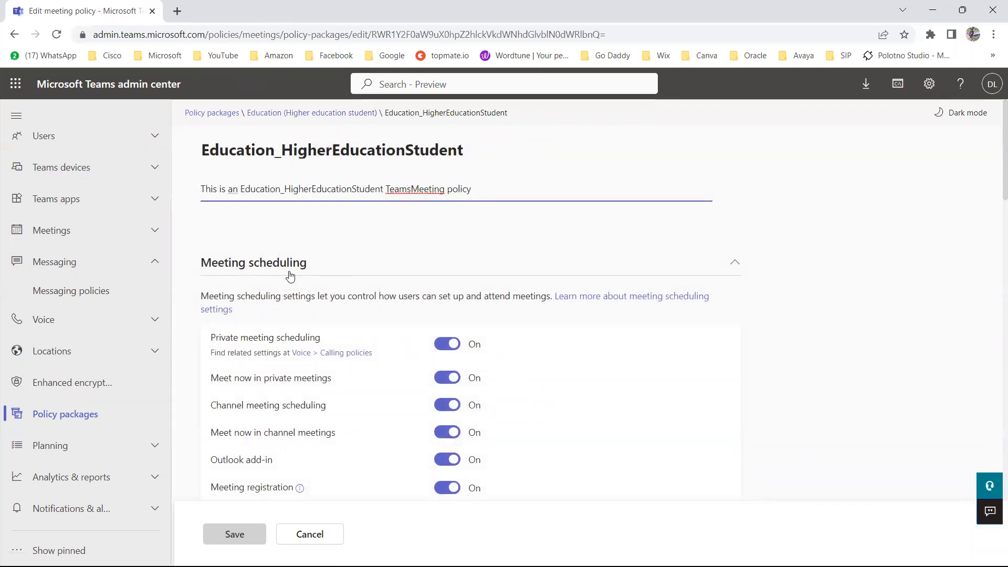
scroll(553, 383, "down", 3)
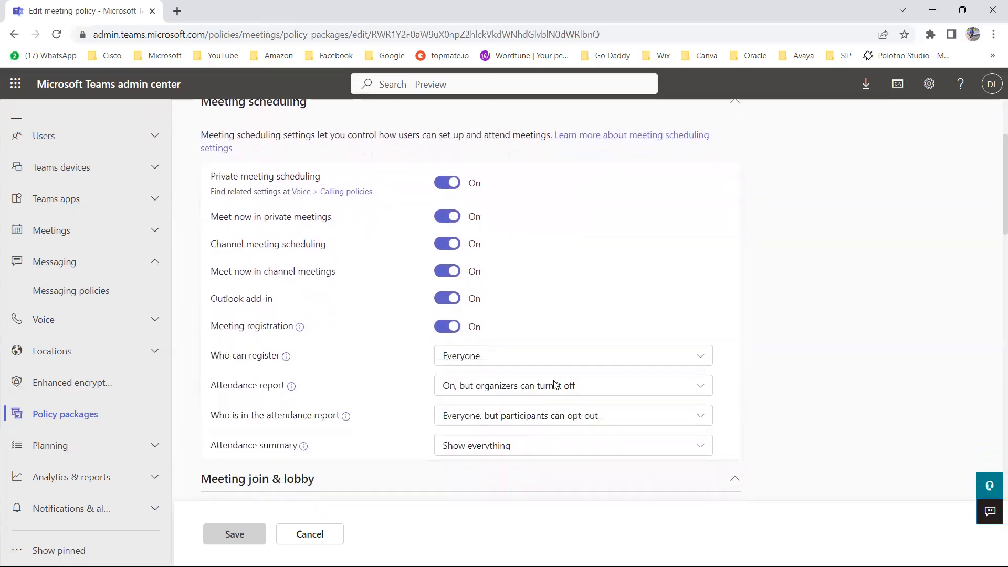
scroll(556, 384, "down", 1)
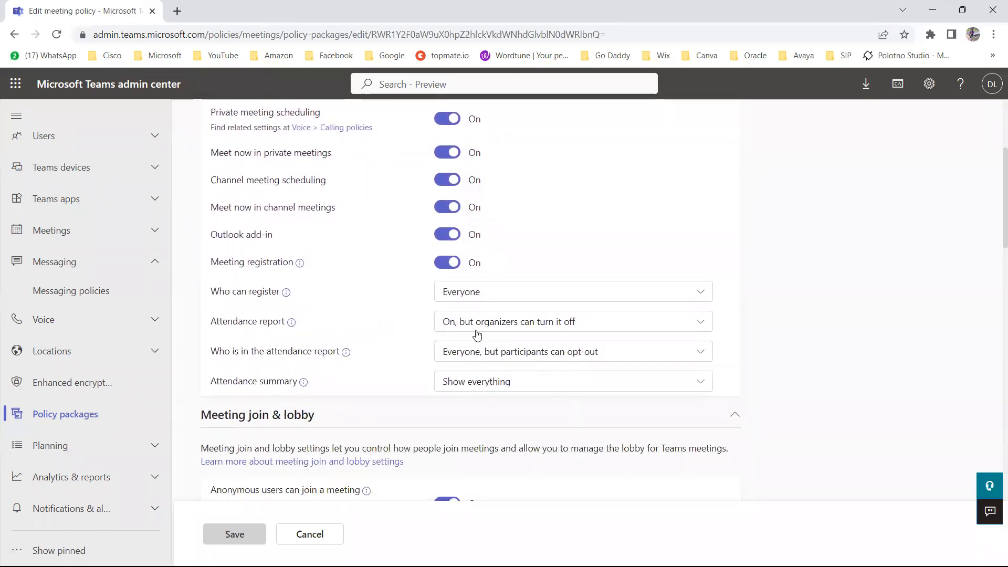
left_click(445, 234)
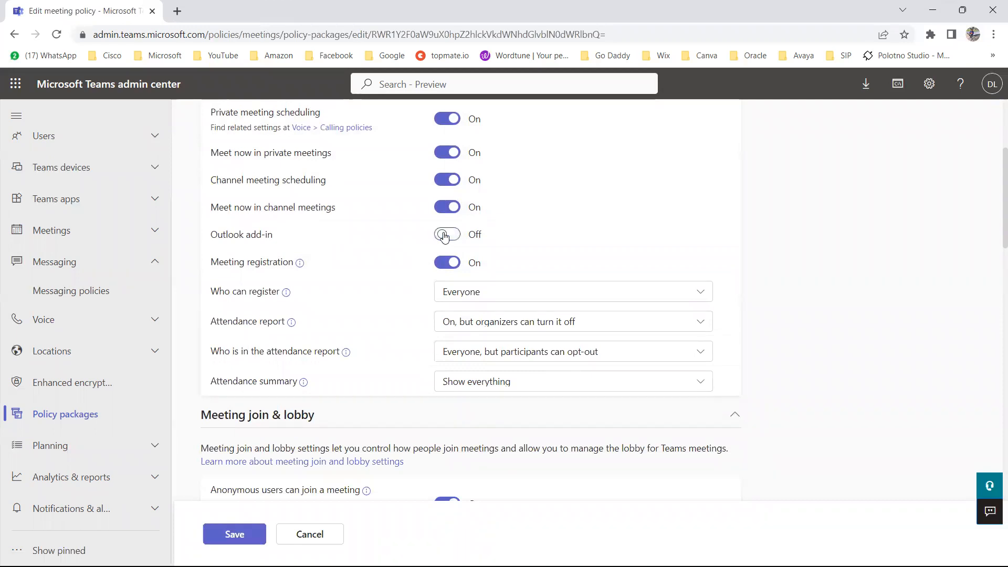
left_click(447, 179)
left_click(448, 264)
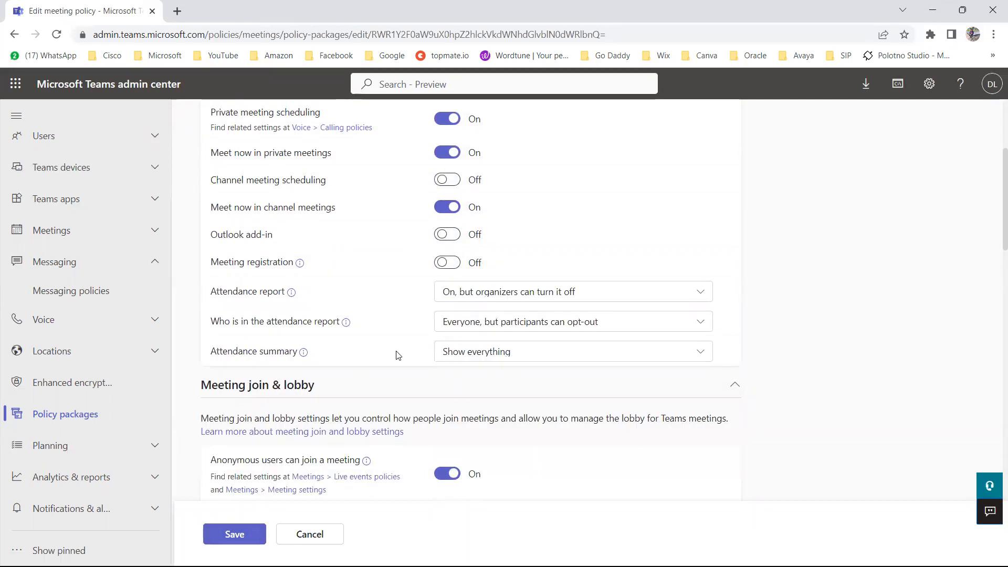
Step: Review the meeting policy's lobby, engagement, content sharing and recording settings, and discard the unsaved policy changes
scroll(398, 356, "down", 5)
scroll(397, 355, "down", 2)
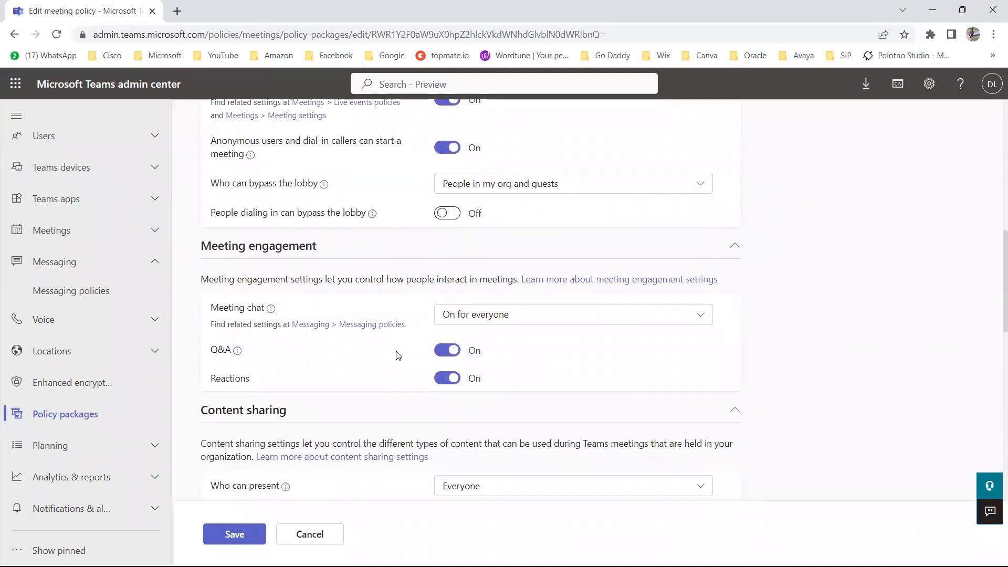
scroll(397, 355, "down", 6)
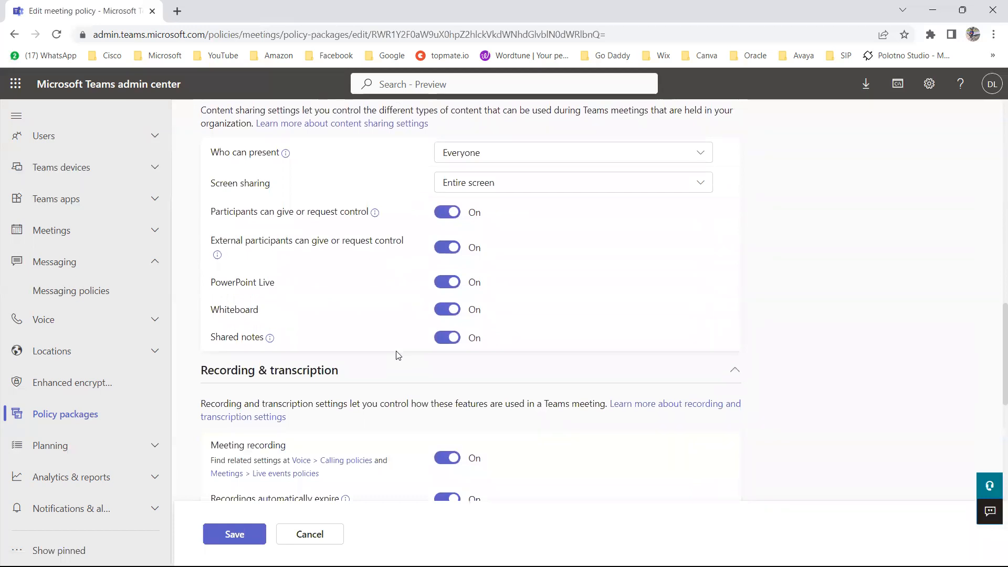
scroll(398, 356, "down", 10)
scroll(397, 355, "up", 15)
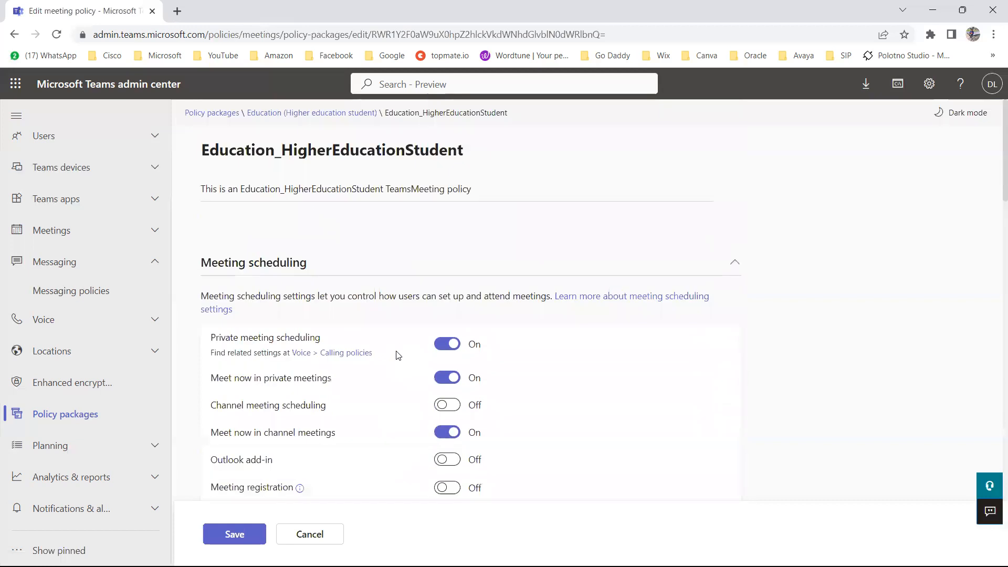
left_click(305, 534)
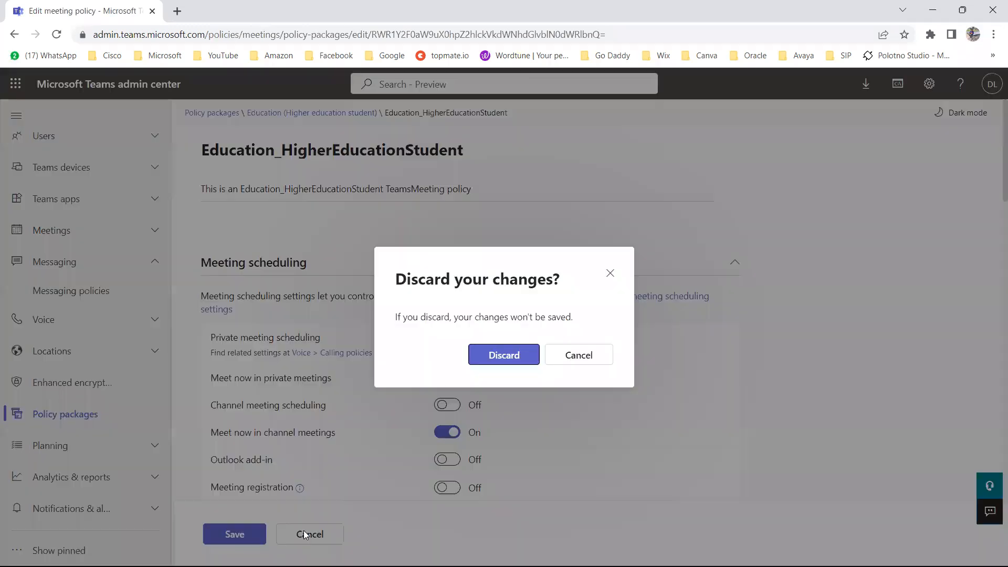
left_click(503, 355)
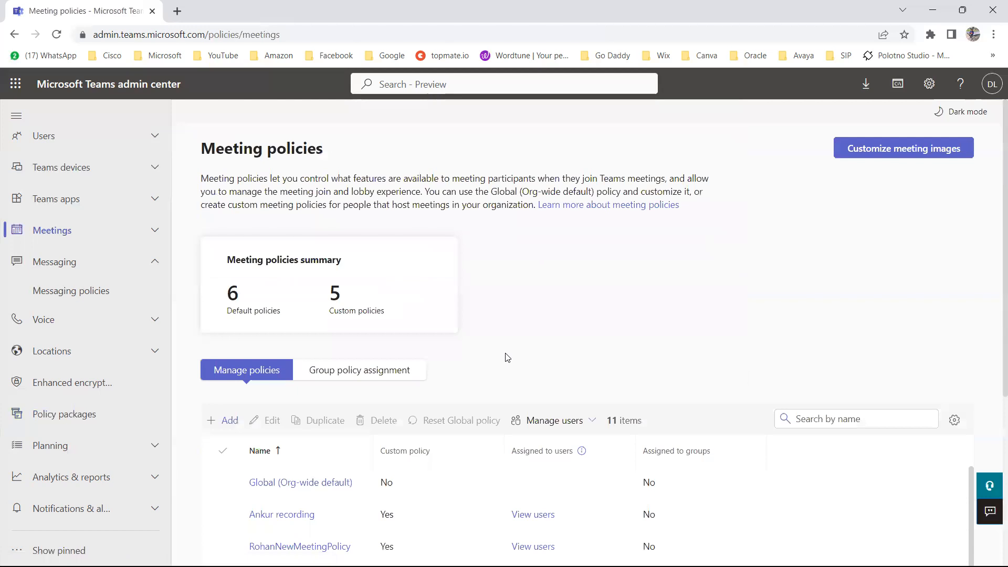
Step: Return to the Policy packages page, look through the packages and read the information note on custom policies
scroll(308, 454, "down", 4)
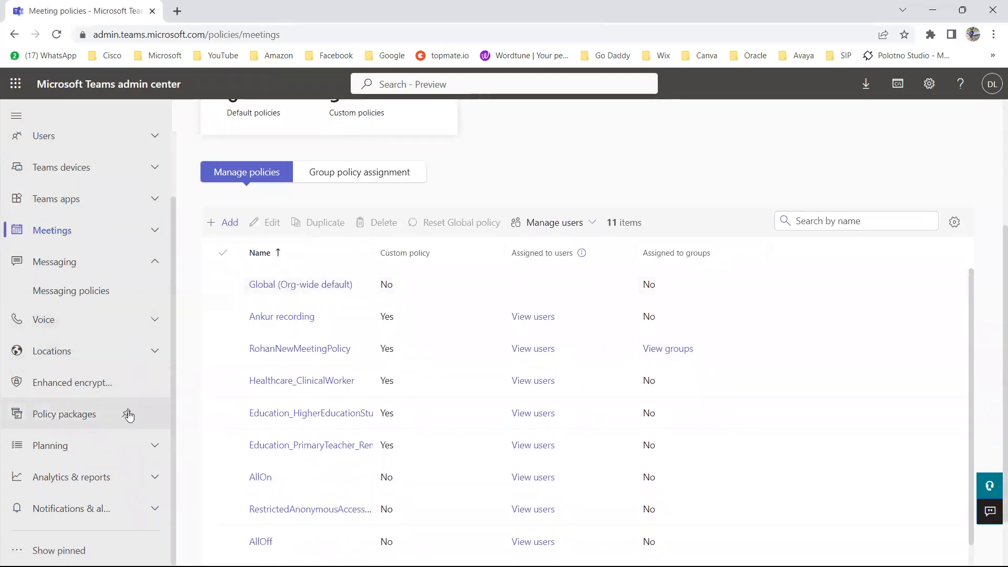
left_click(129, 414)
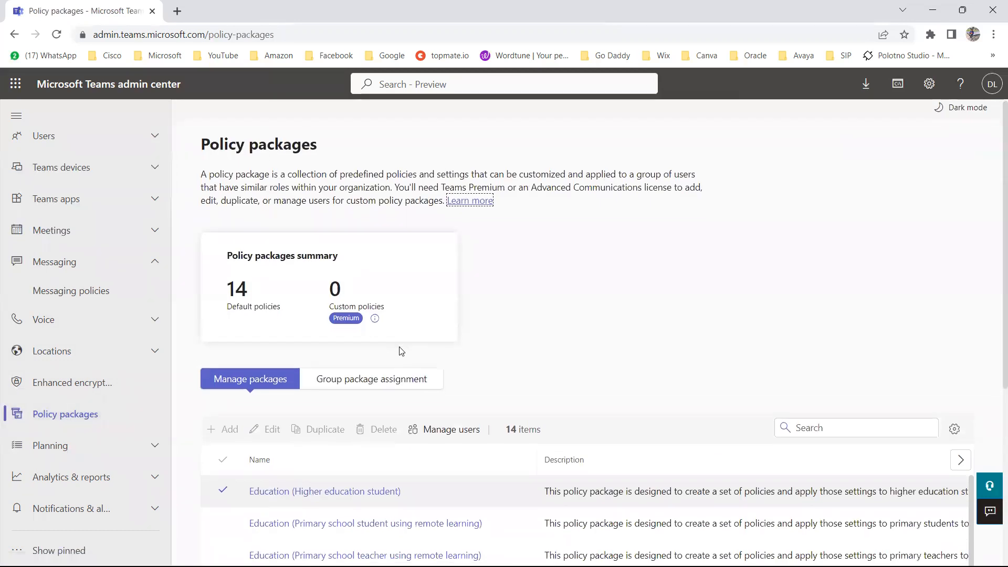
scroll(388, 315, "down", 5)
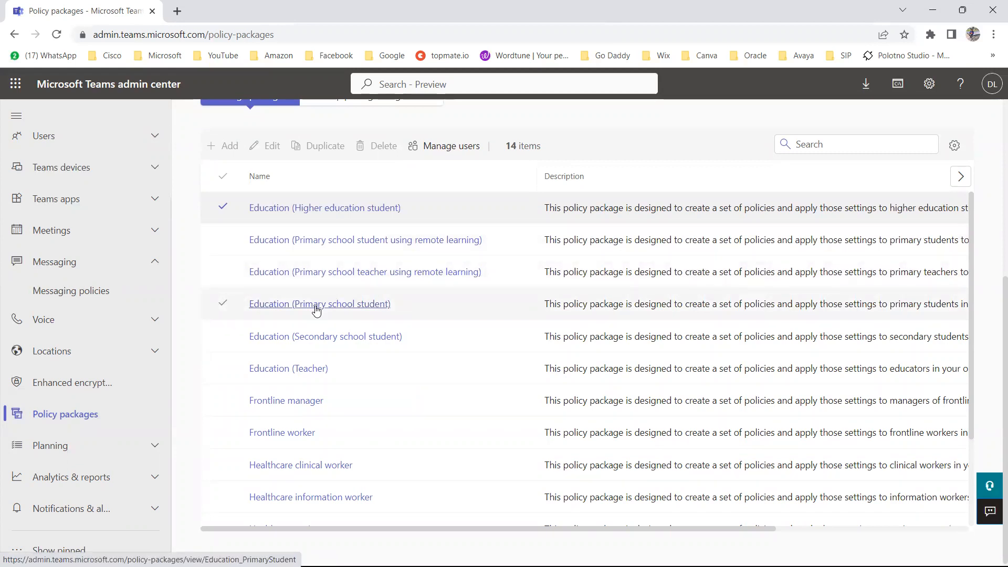
scroll(306, 285, "up", 2)
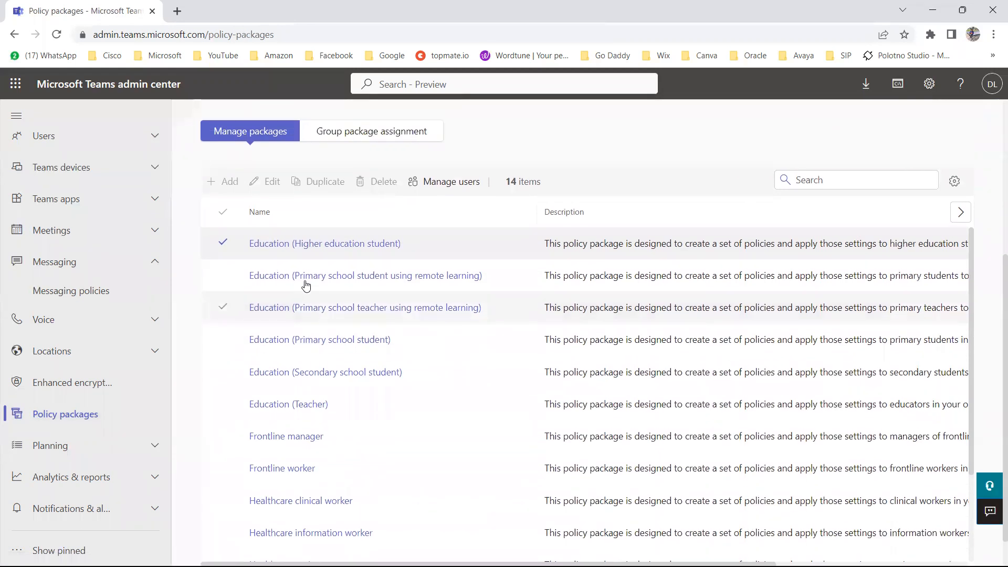
scroll(306, 285, "up", 1)
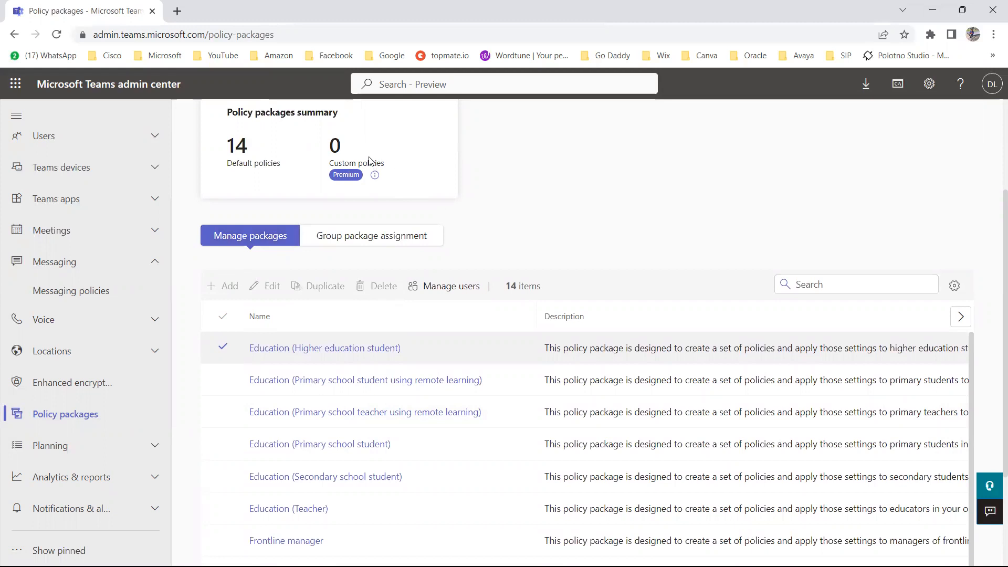
scroll(341, 235, "up", 1)
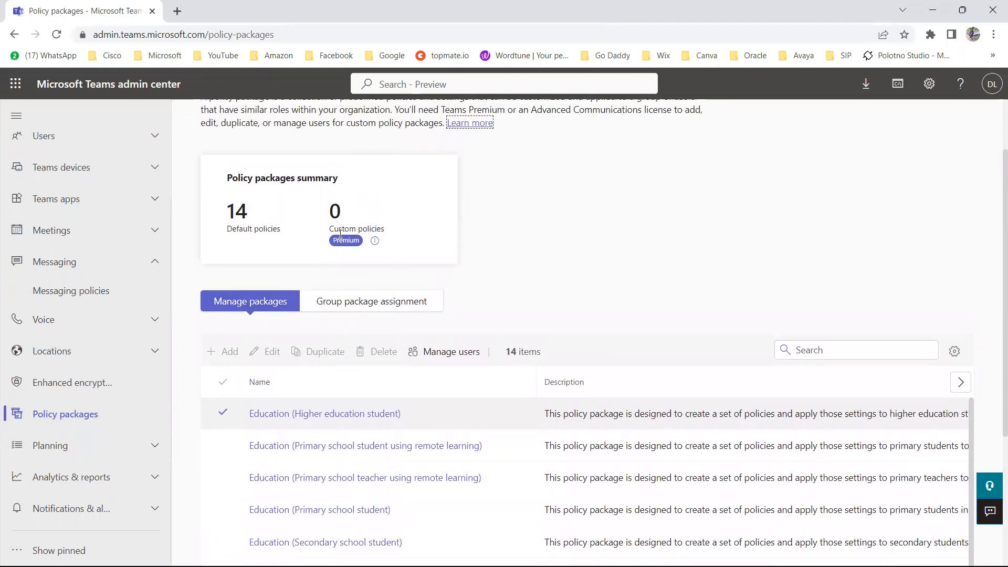
left_click(375, 240)
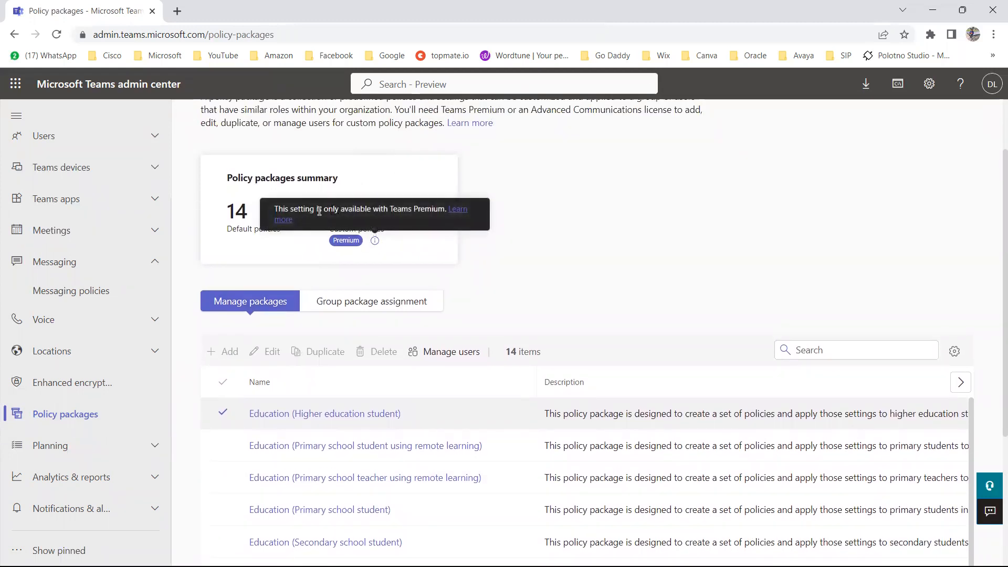
key("Escape")
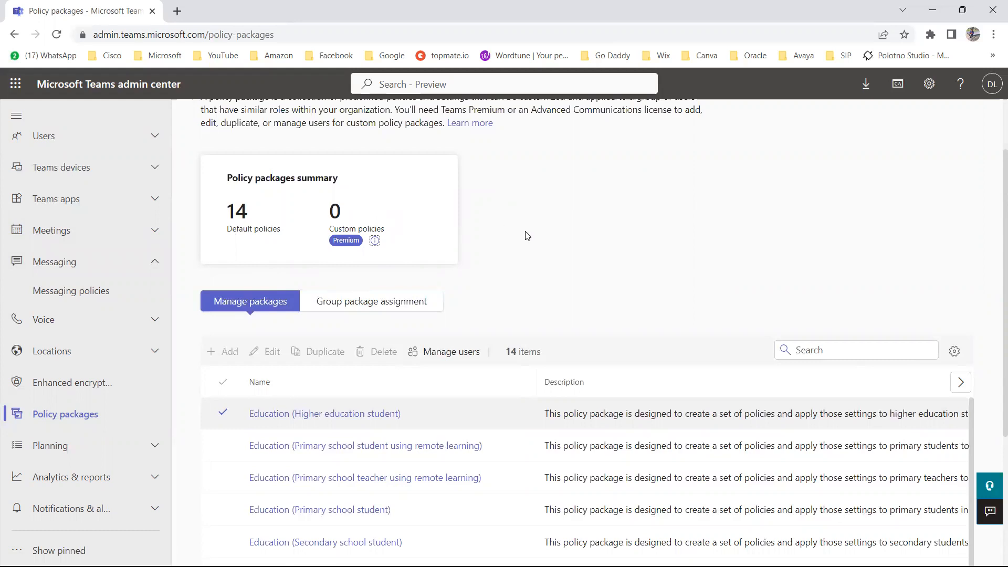
Step: Find a user by display name and assign the Education (Higher education student) policy package to that user
scroll(527, 235, "down", 3)
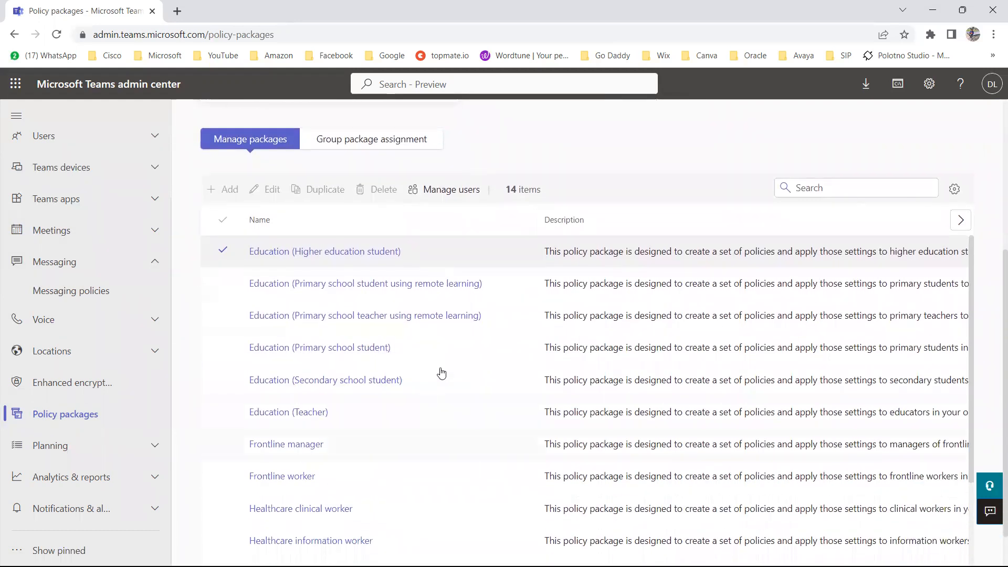
scroll(286, 451, "down", 1)
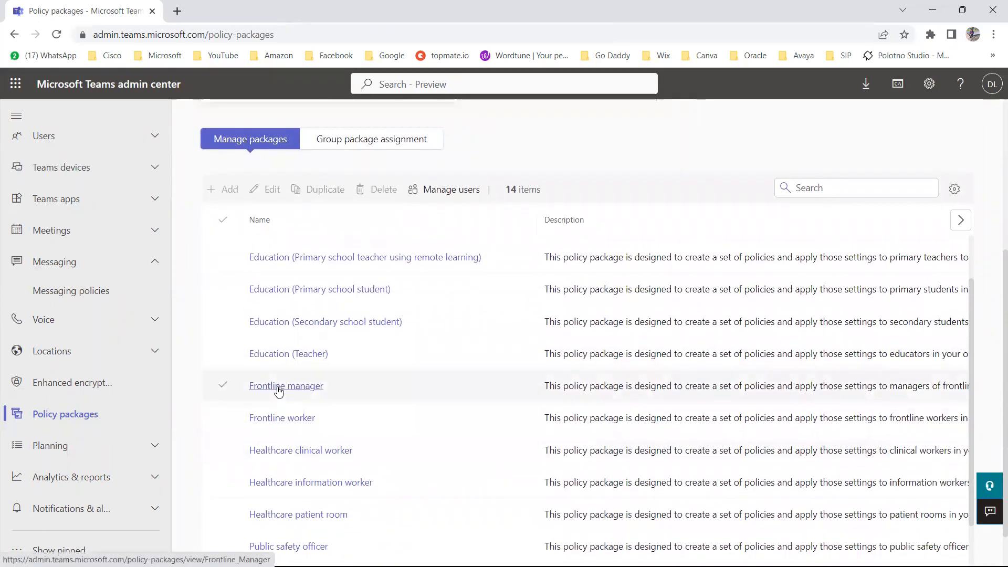
scroll(278, 391, "up", 1)
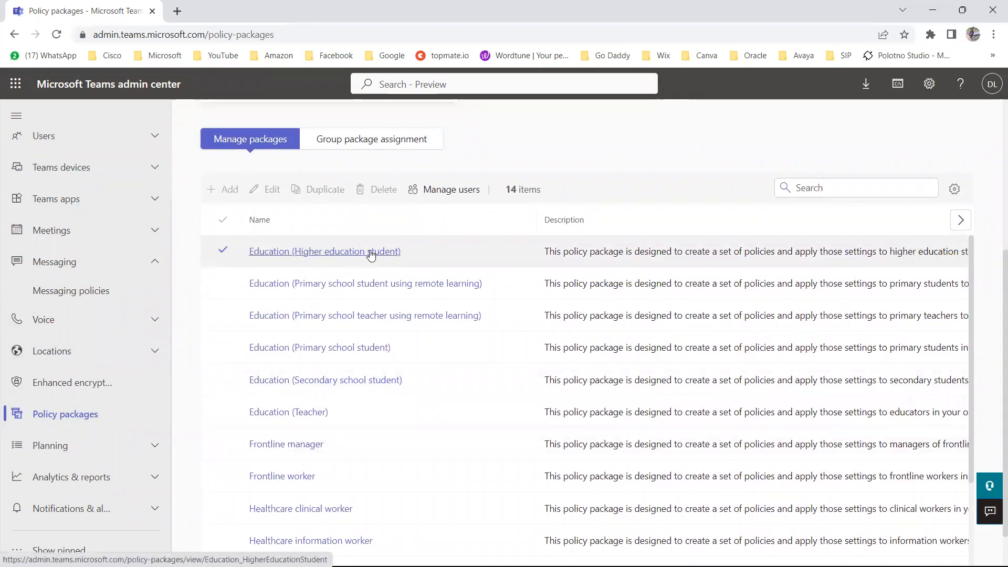
left_click(453, 190)
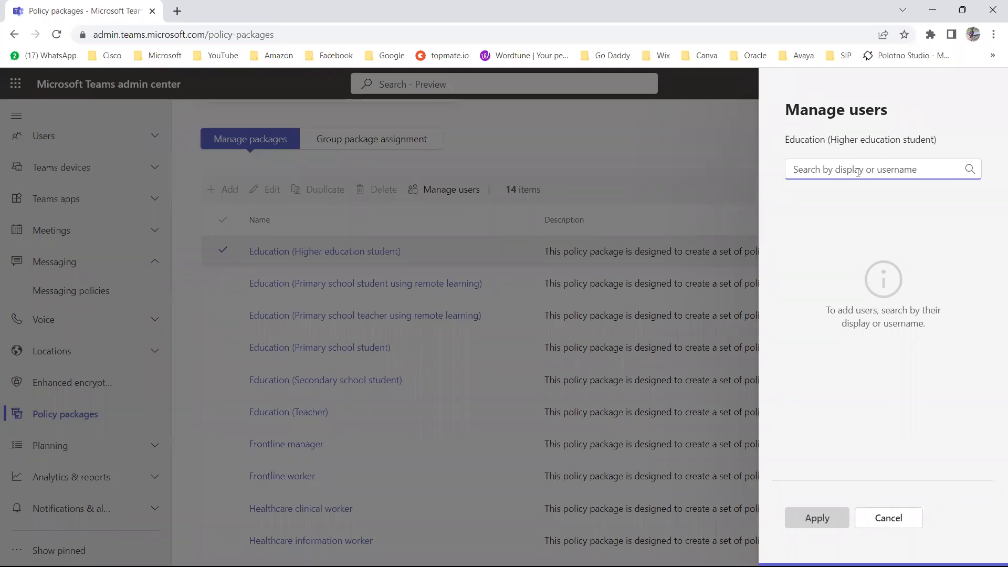
type("chri")
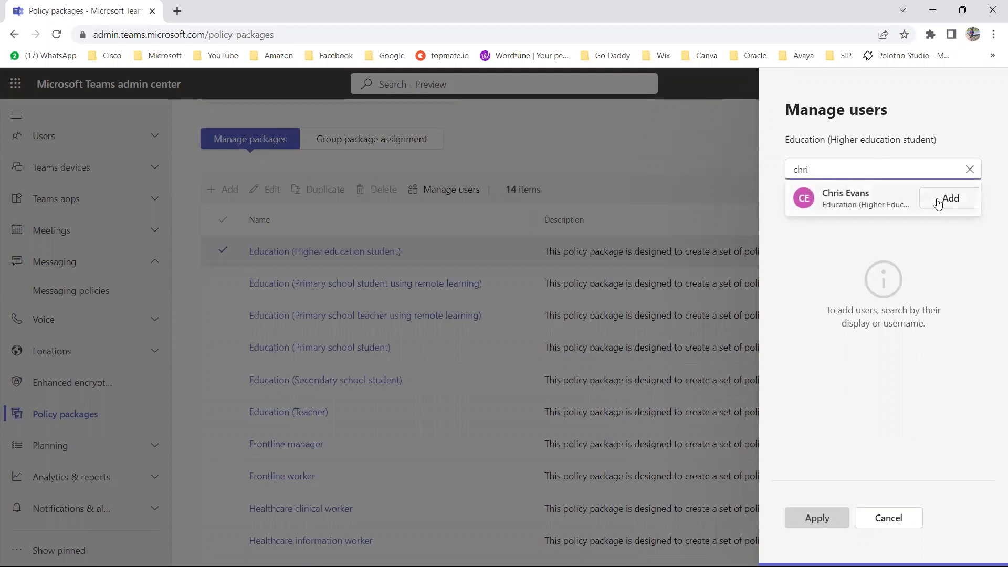
left_click(939, 203)
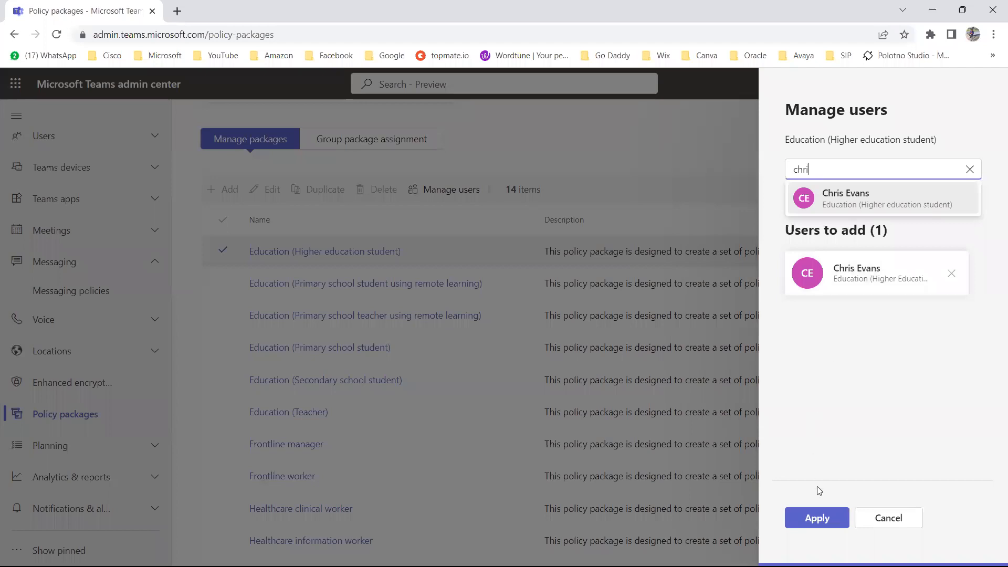
left_click(816, 524)
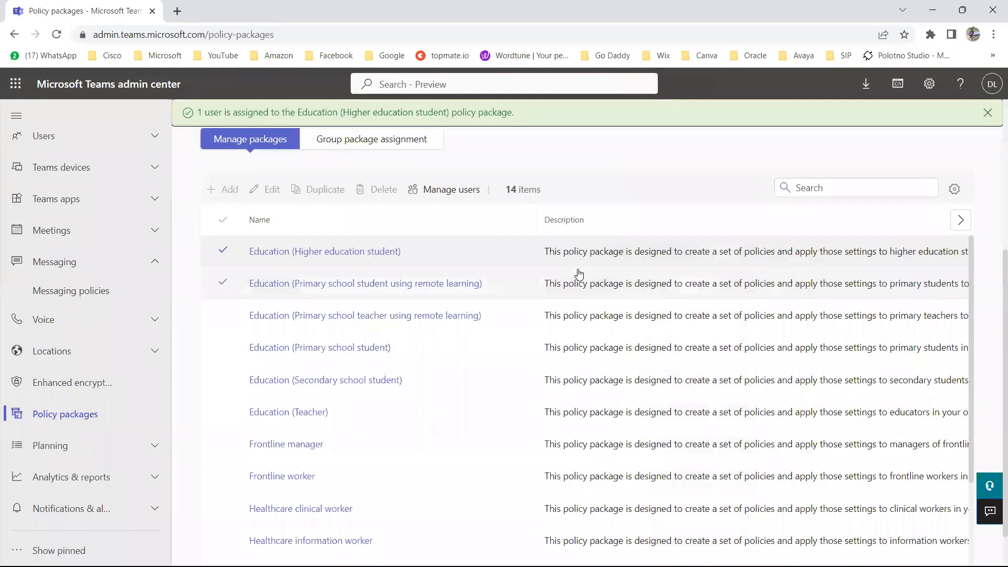
Step: Create a group package assignment that gives the first group matching "test" the Education (Higher education student) package
scroll(579, 273, "up", 5)
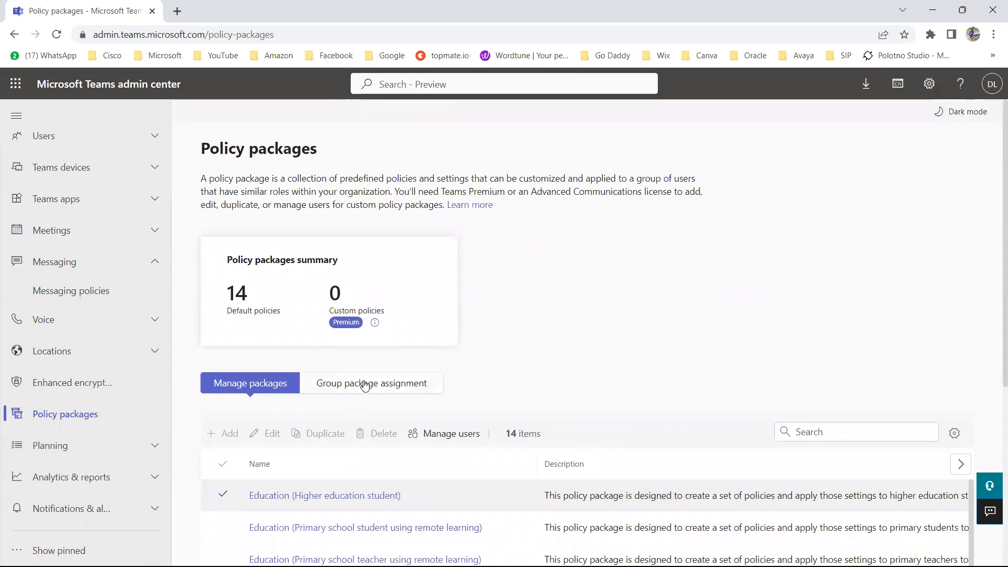
left_click(365, 384)
scroll(561, 359, "down", 3)
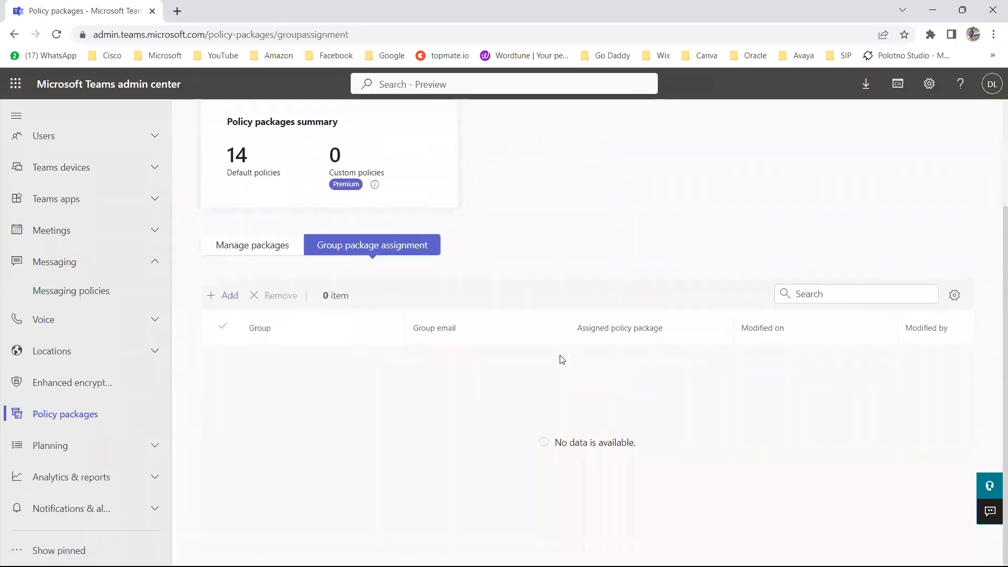
left_click(221, 296)
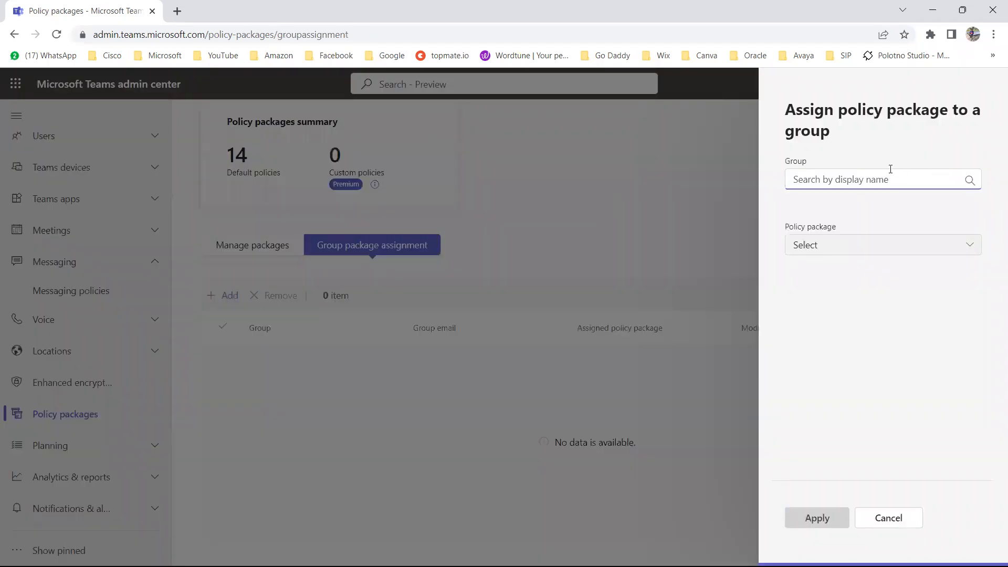
type("test")
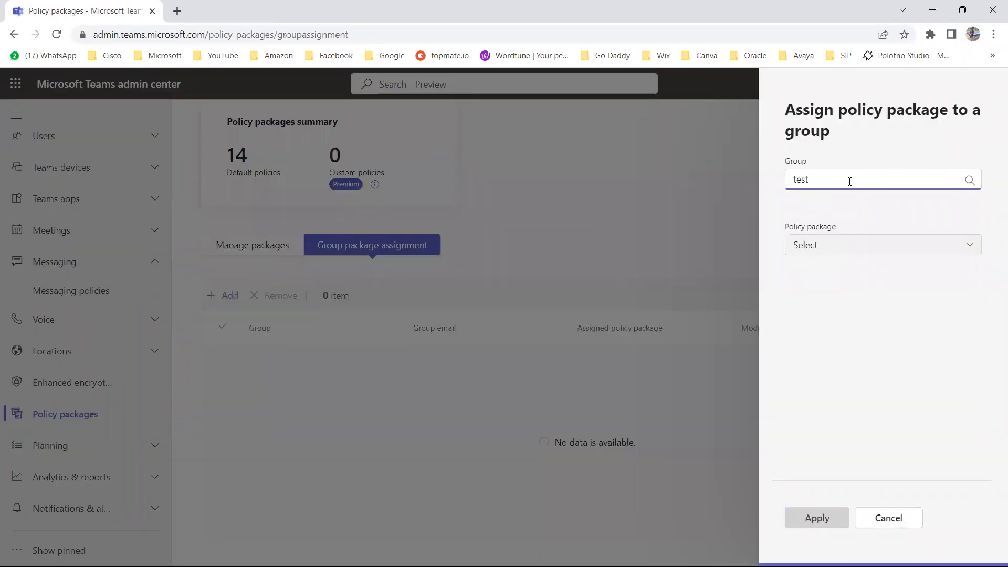
left_click(858, 210)
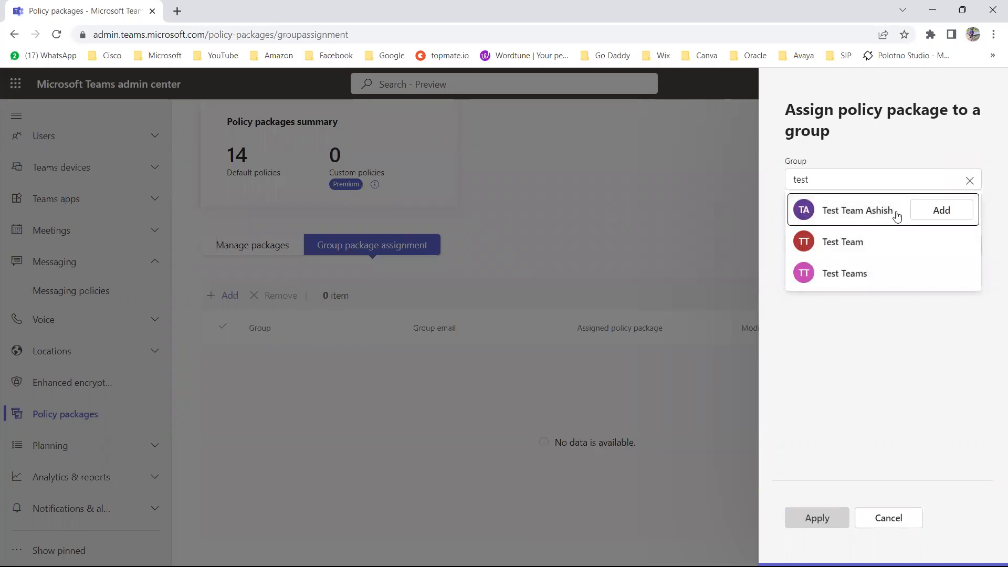
left_click(939, 211)
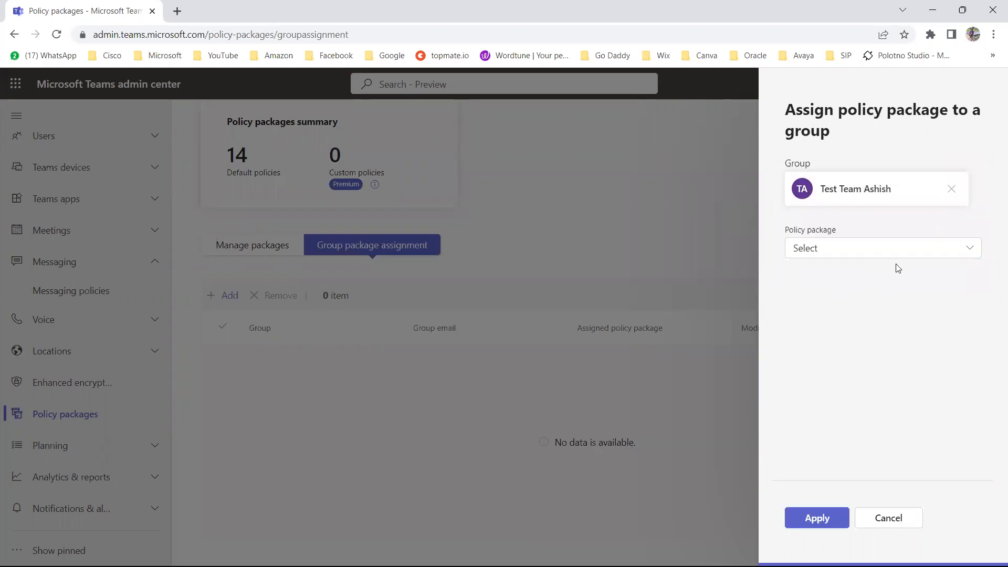
left_click(953, 253)
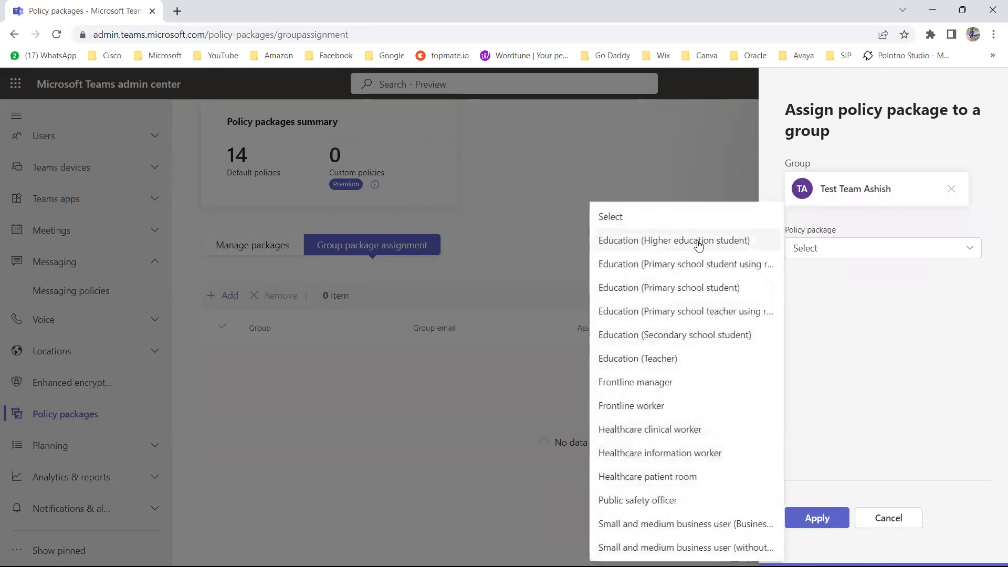
left_click(698, 245)
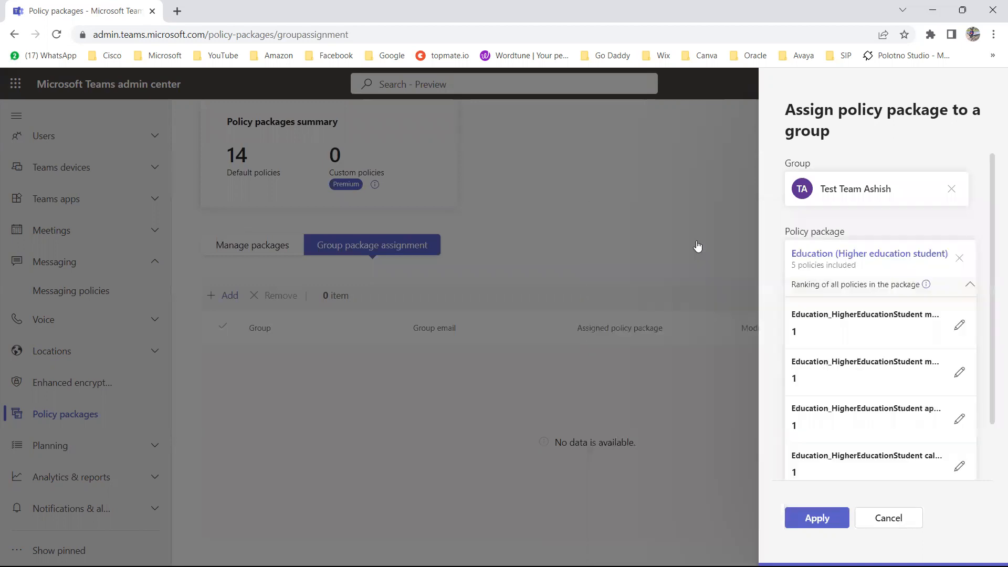
left_click(823, 521)
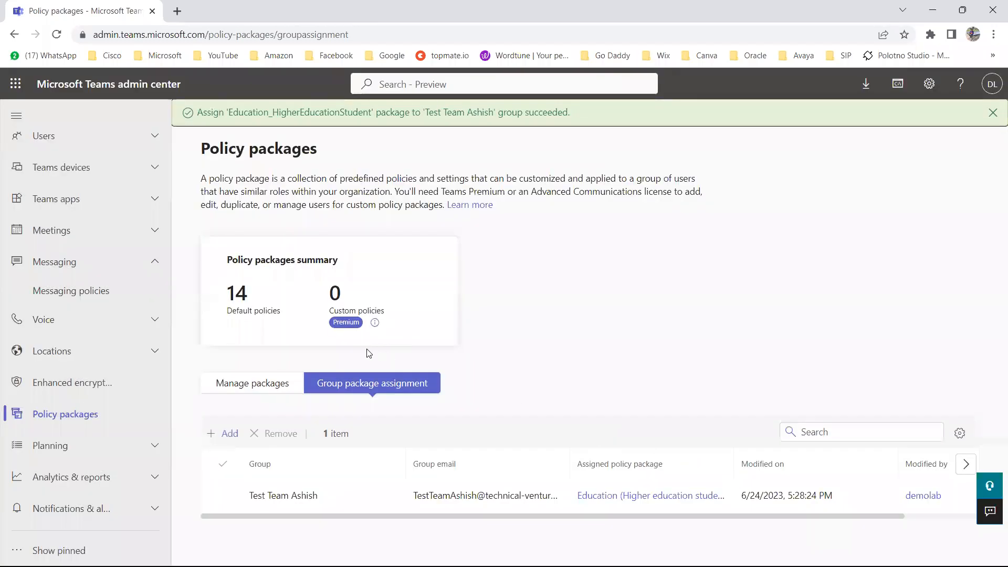
Step: Open the profile of the third user in the Manage users list and show the policies assigned to that user
left_click(151, 138)
left_click(73, 167)
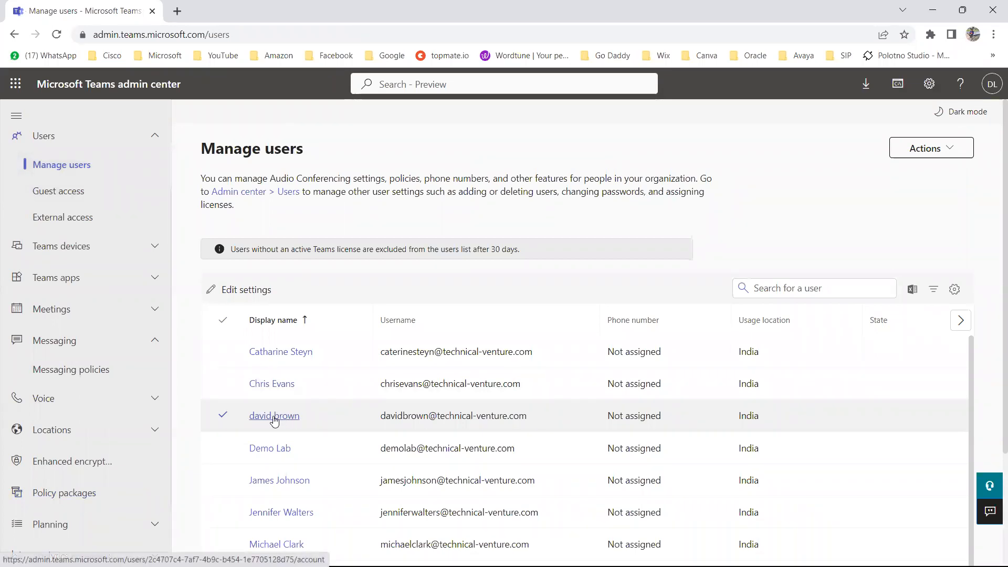
left_click(274, 418)
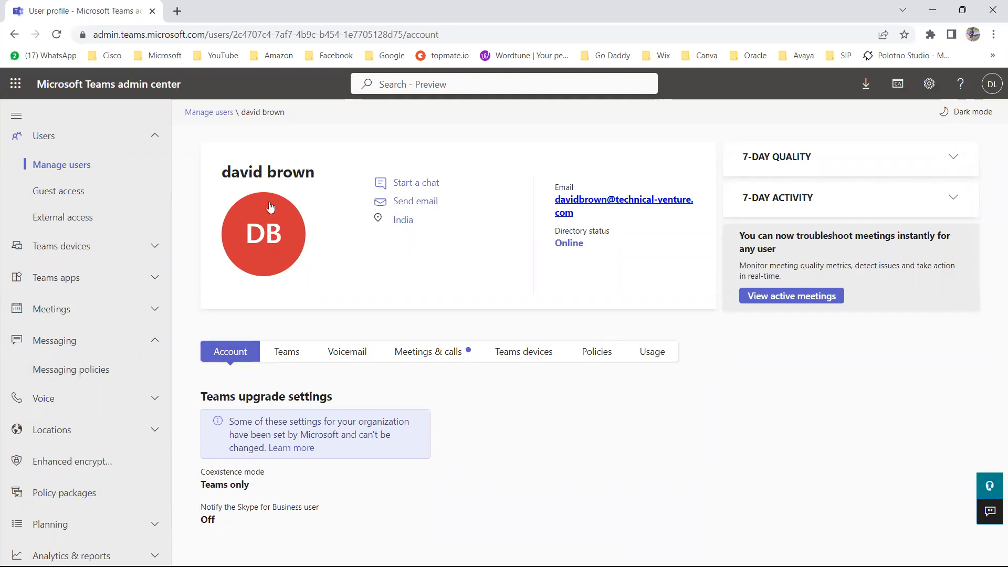
left_click(593, 357)
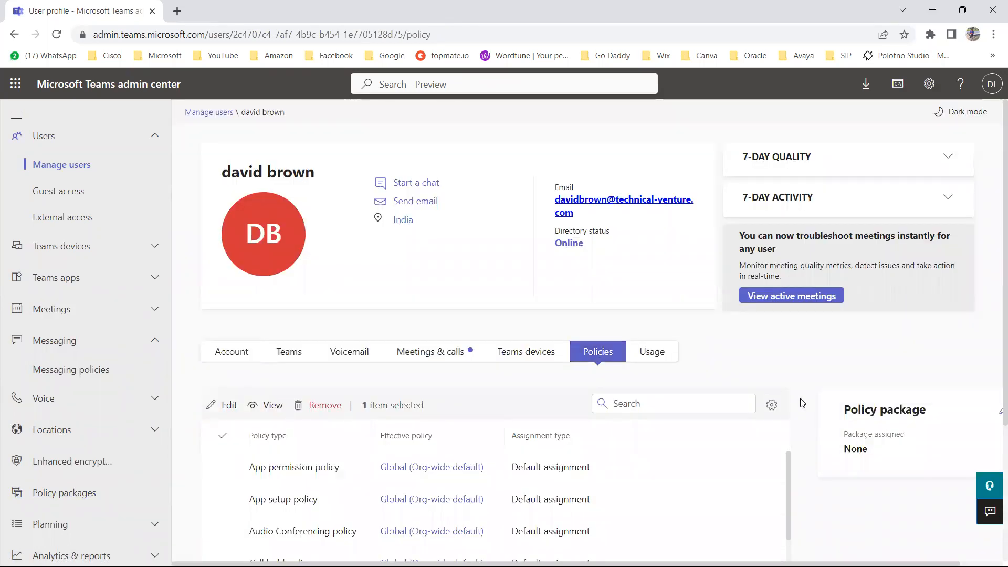
Step: Assign the Education (Higher education student) policy package to this user from the user profile and apply it
scroll(800, 404, "down", 2)
scroll(799, 403, "right", 1)
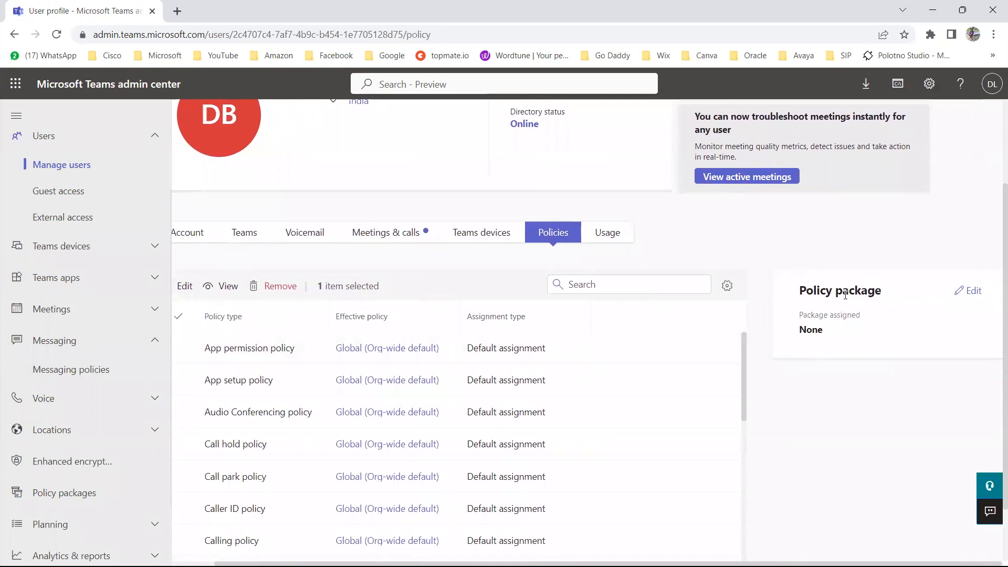
left_click(973, 292)
left_click(947, 163)
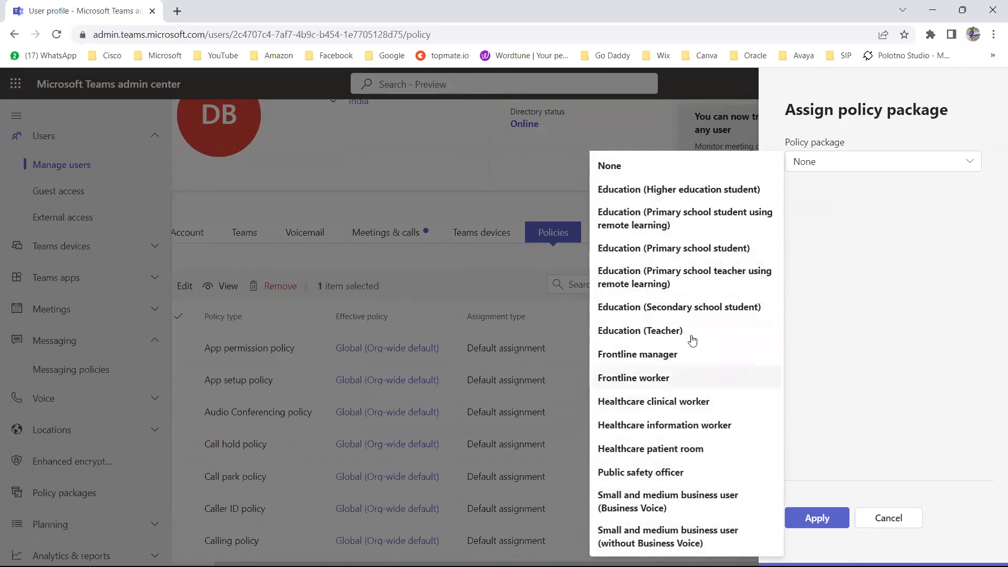
left_click(689, 190)
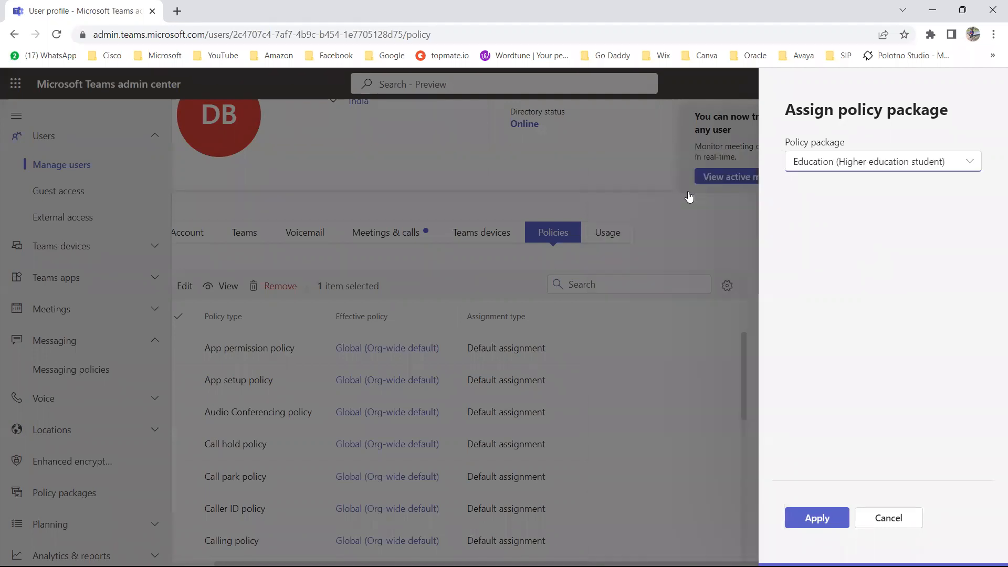
left_click(821, 519)
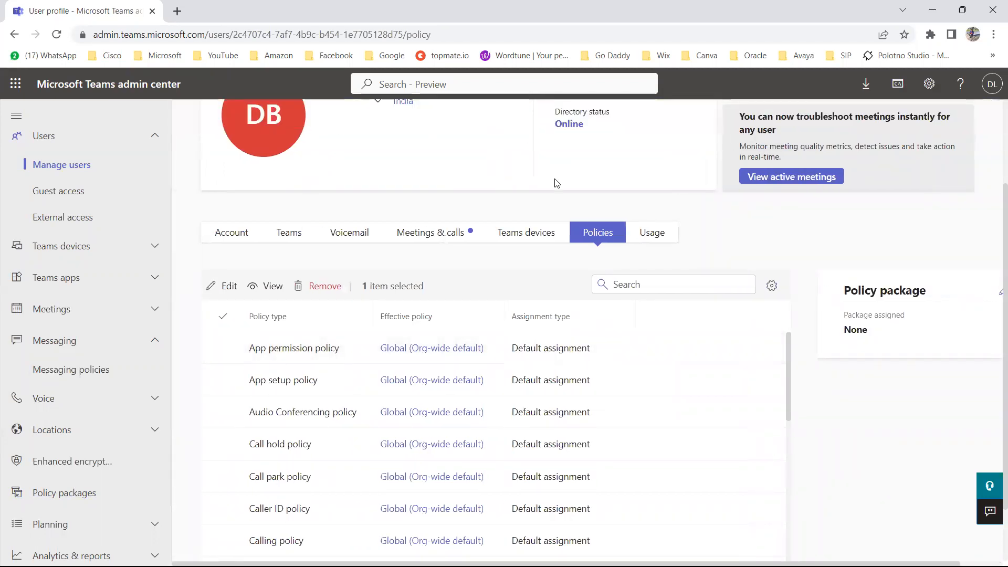
scroll(468, 361, "up", 3)
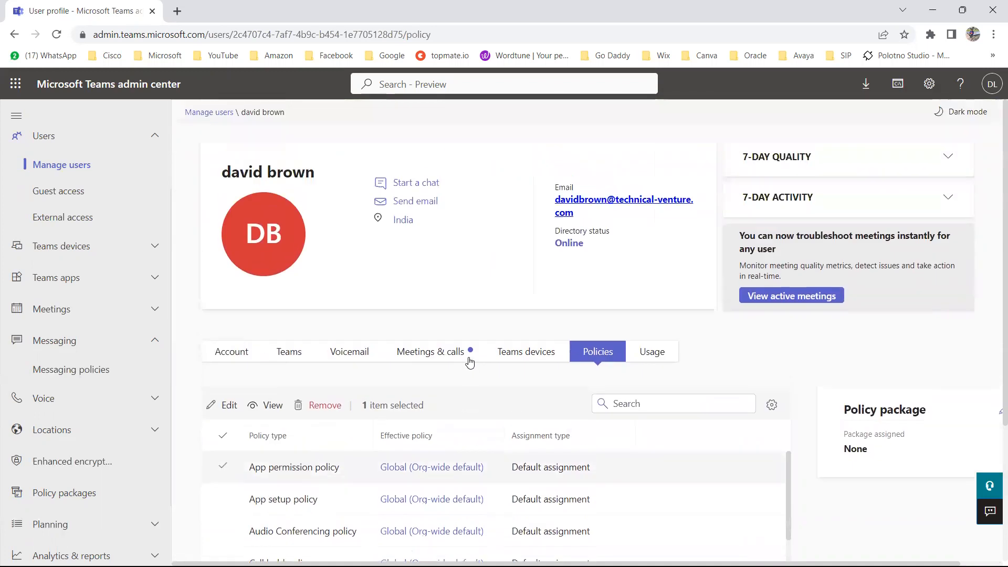
mouse_move(250, 199)
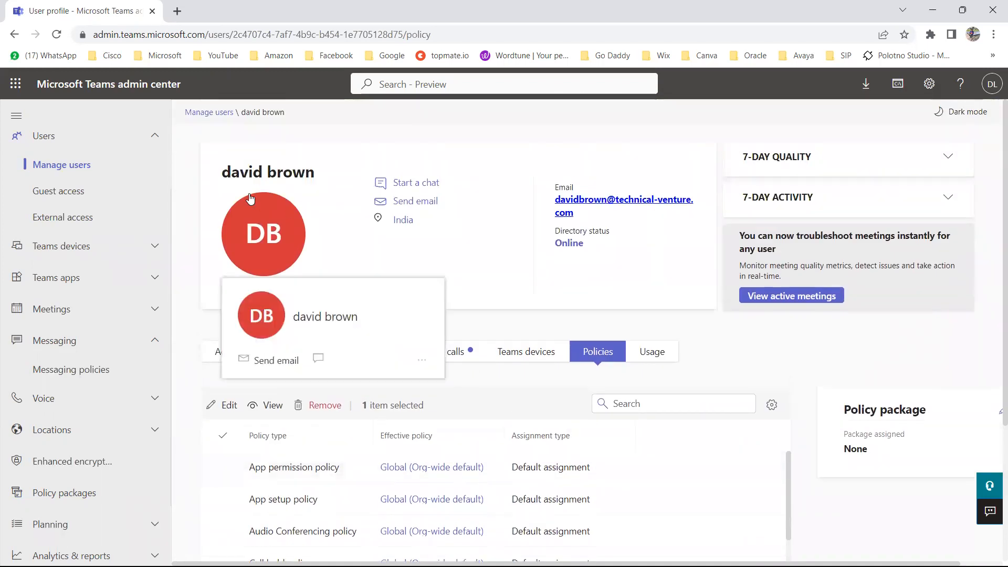